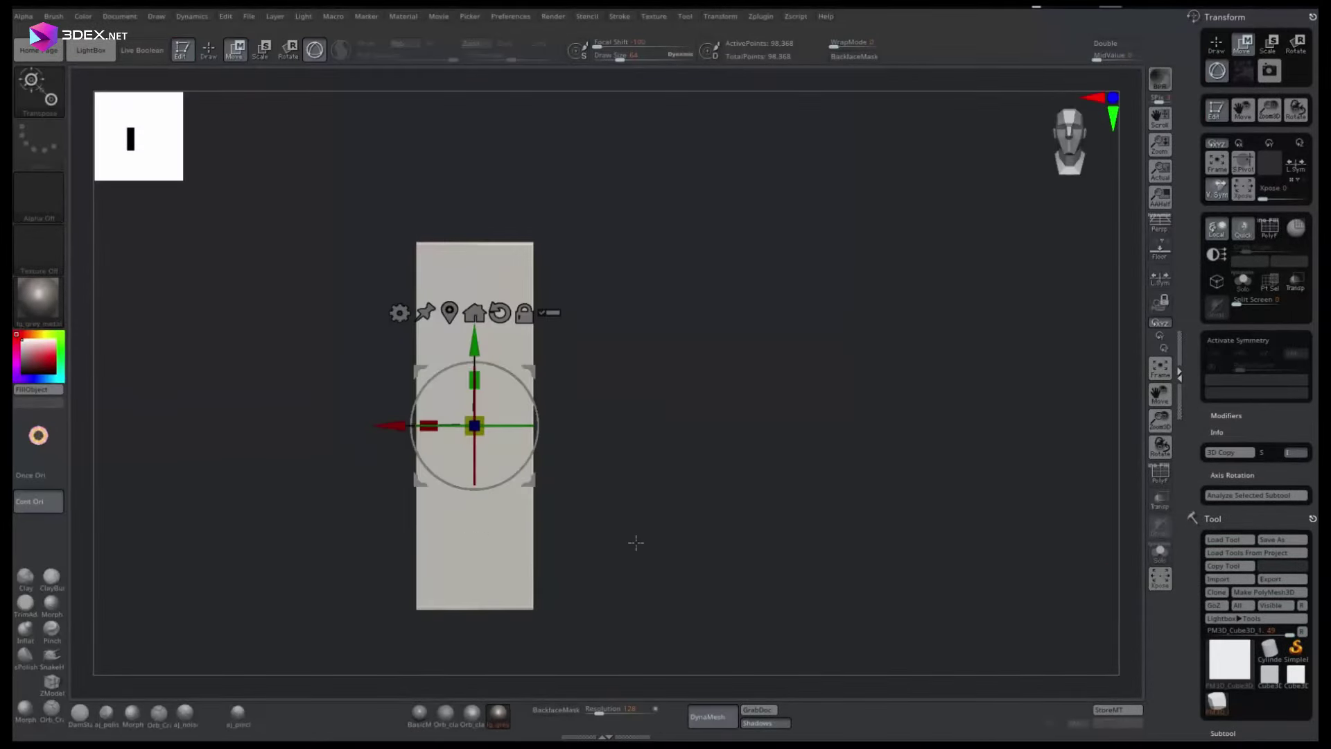
Duplicate the block into a top bar and slide both pillars toward the centre
mouse_move(393, 425)
left_mouse_down("ctrl")
mouse_move(653, 476)
mouse_move(639, 483)
left_mouse_up("ctrl")
left_click_drag(623, 368, 594, 362)
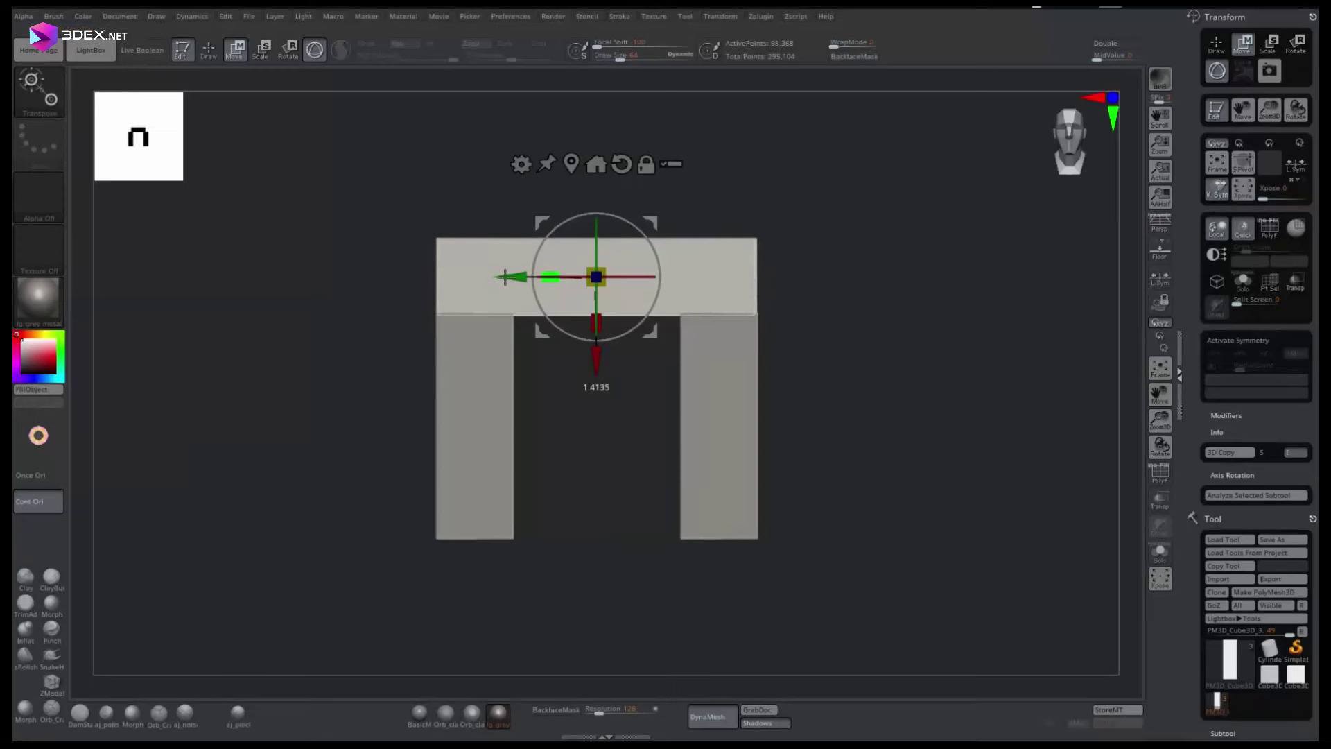
left_click(723, 444, "alt")
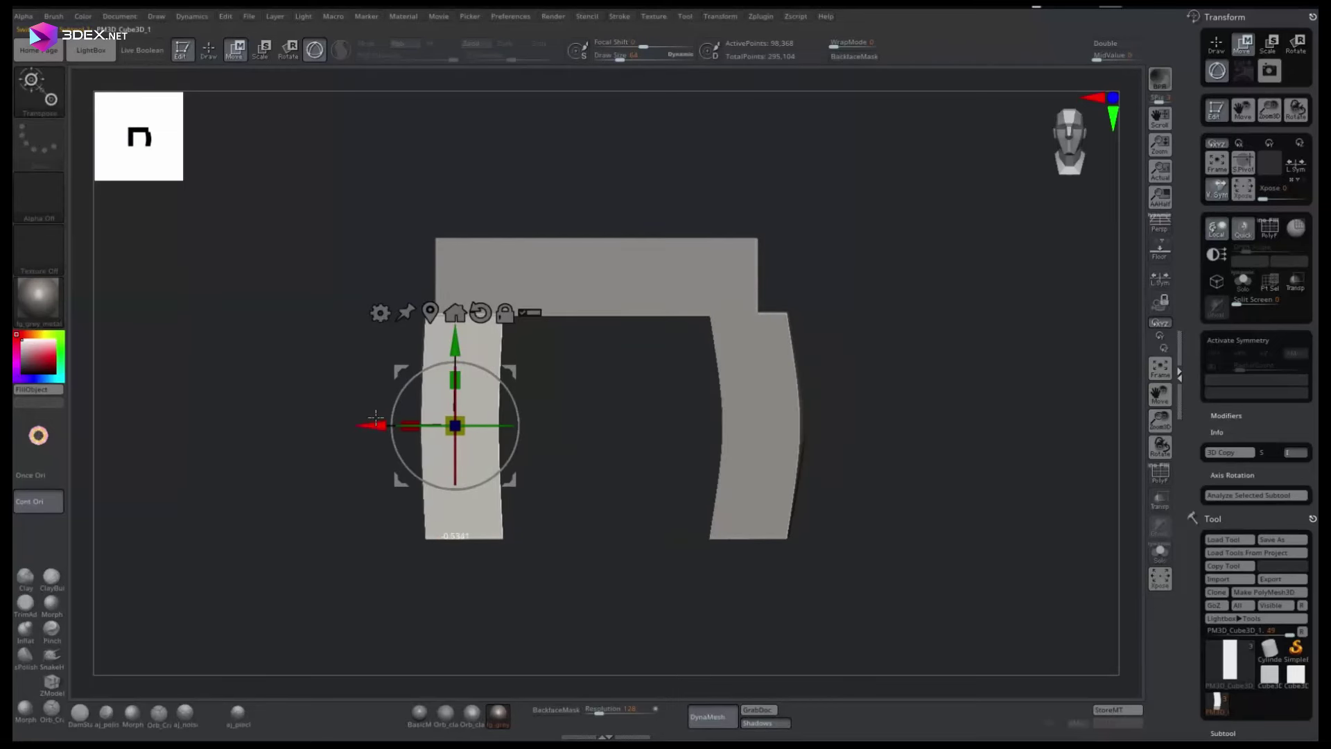
left_click_drag(375, 417, 430, 425)
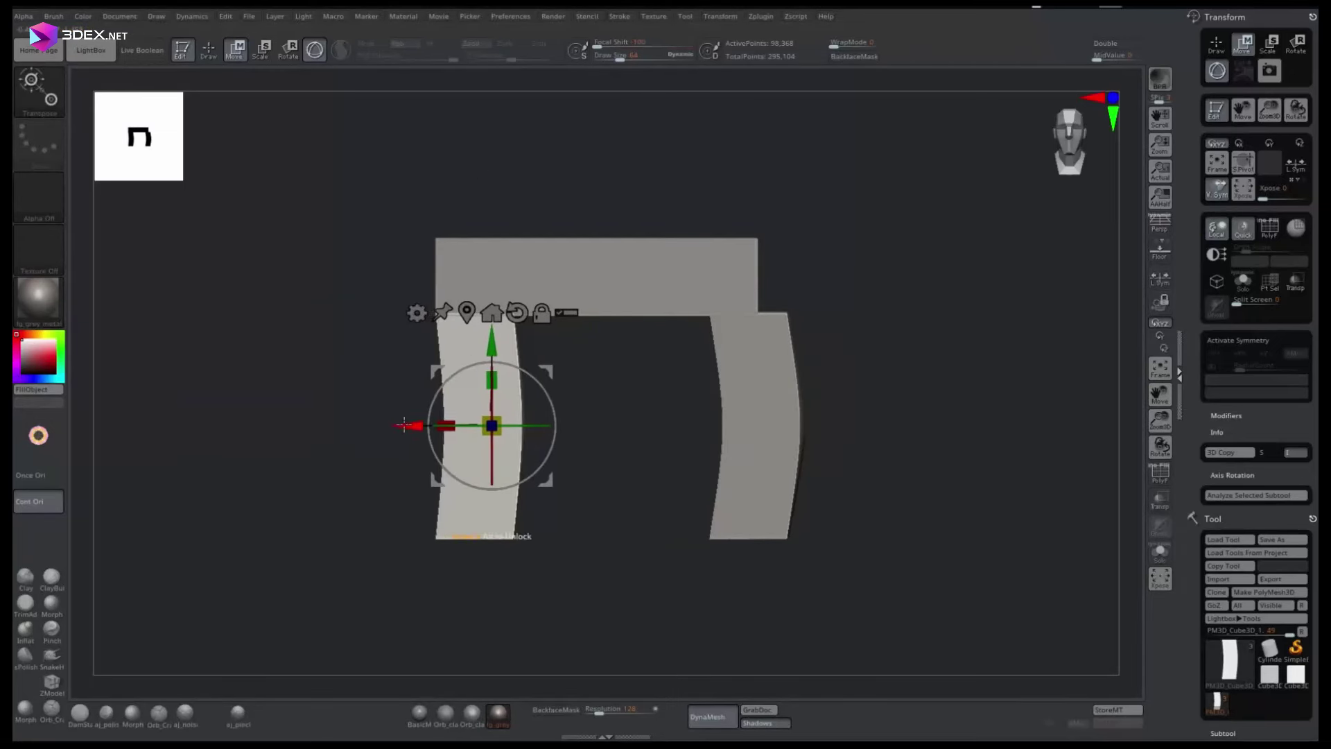
left_click(721, 425, "alt")
left_click_drag(695, 425, 666, 425)
Merge the two pillars into one subtool and nudge the top bar down onto them
scroll(1206, 672, "down", 10)
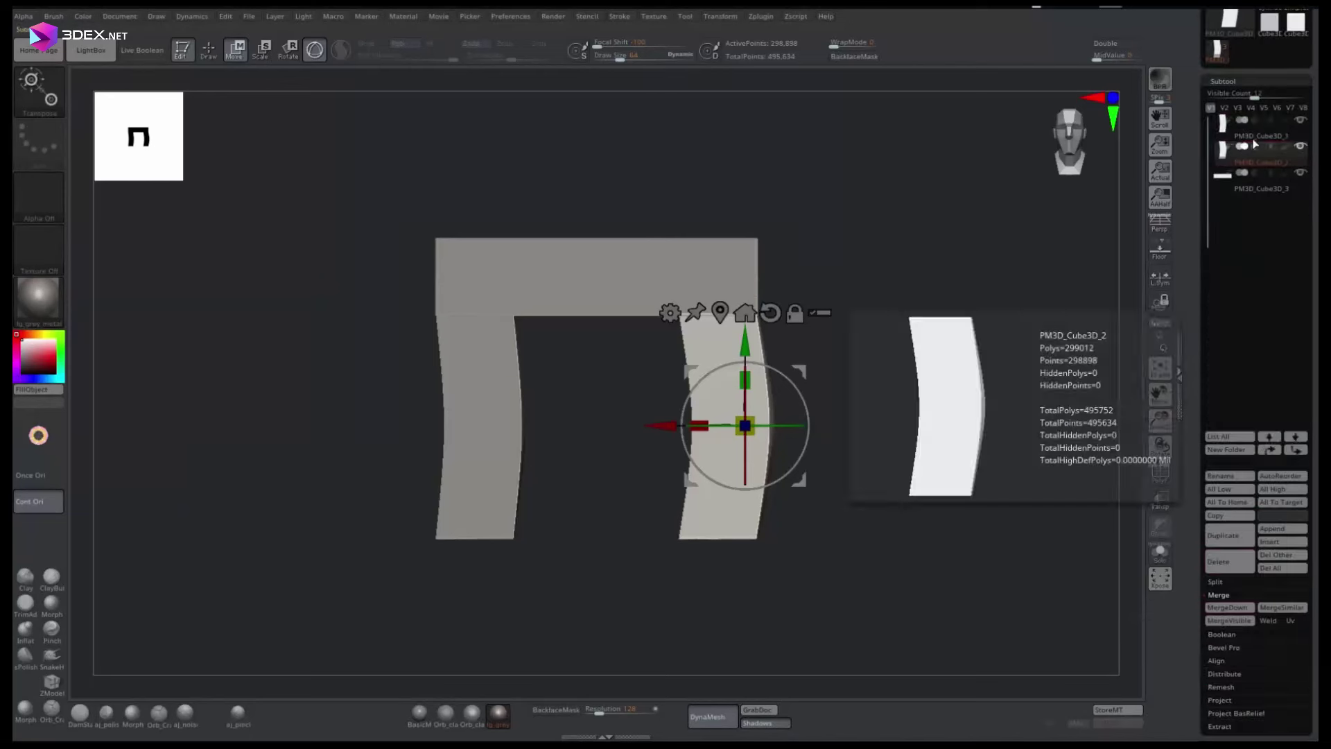
left_click(1229, 607)
left_click(596, 273, "alt")
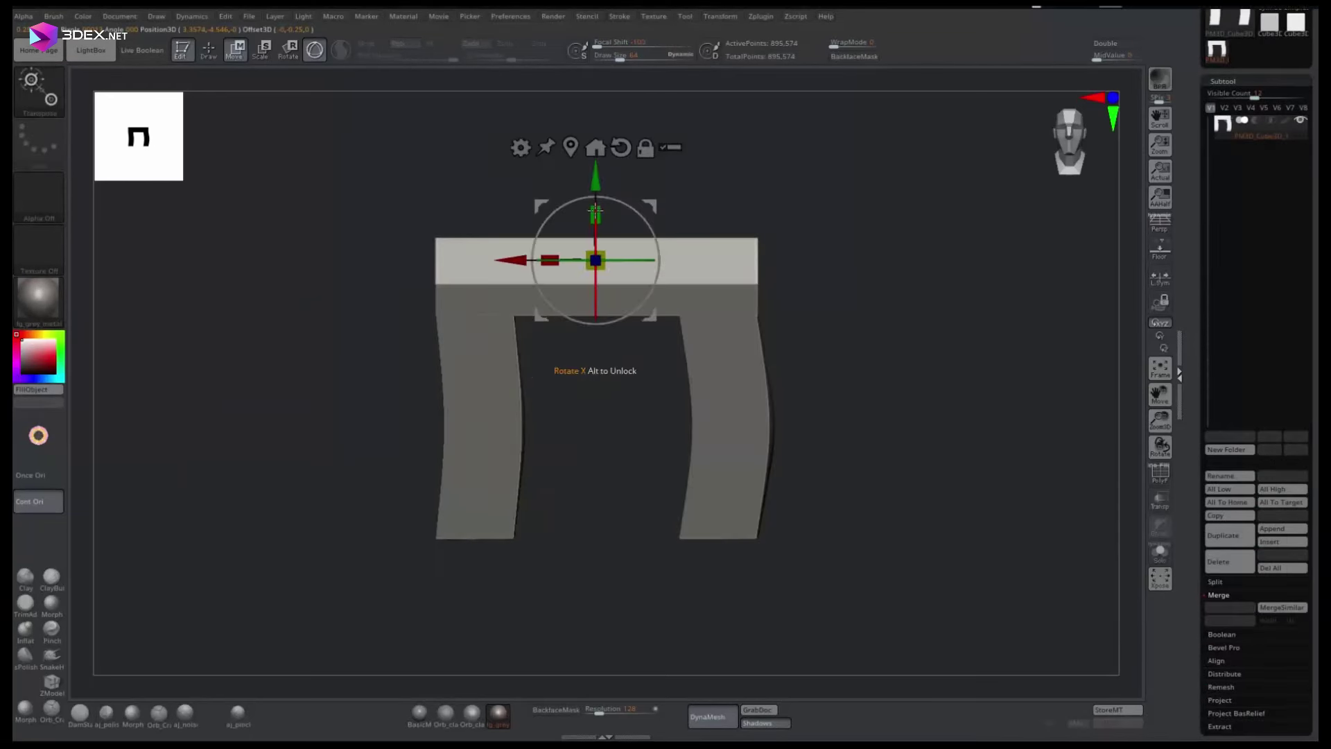
left_click_drag(594, 184, 595, 192)
Bend the pillars into flared, wavy bases with the Move brush
key("q")
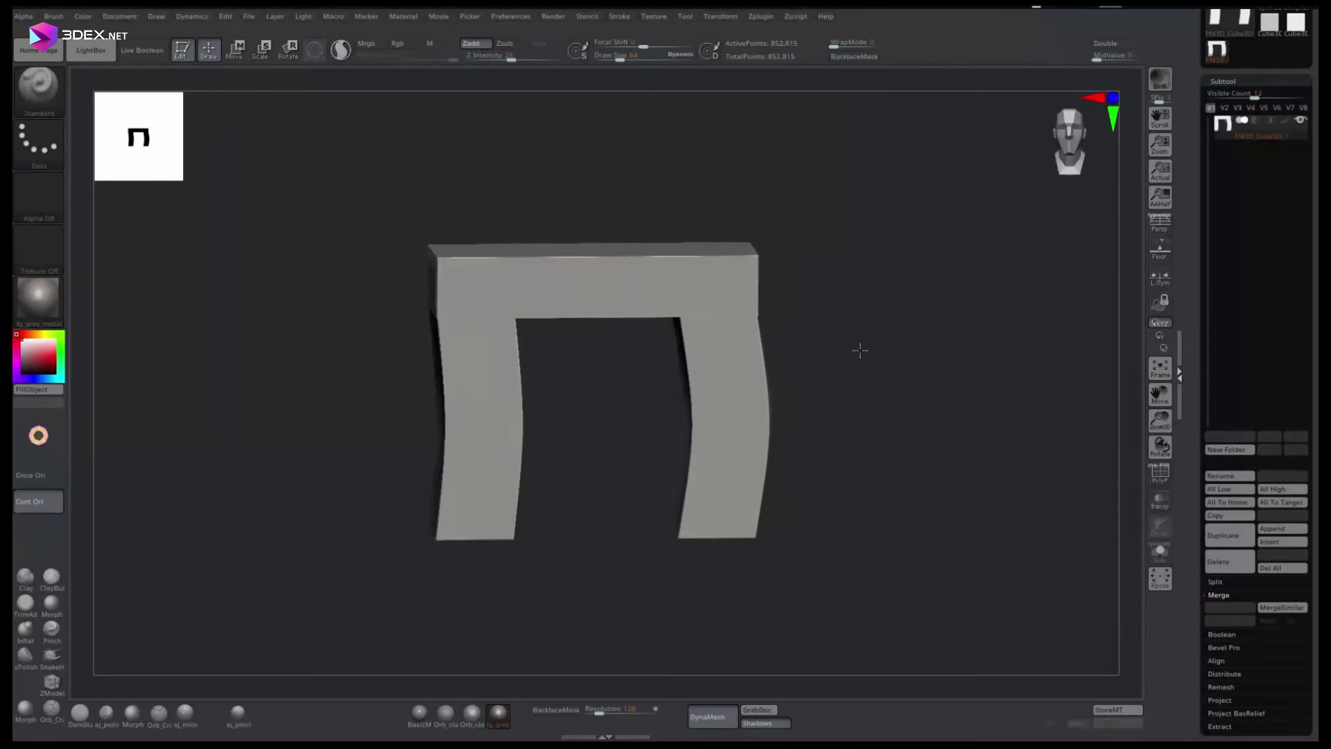
mouse_move(832, 278)
left_mouse_down()
mouse_move(645, 354)
mouse_move(664, 402)
mouse_move(432, 283)
mouse_move(624, 416)
mouse_move(752, 466)
left_mouse_up()
key("b")
key("m")
key("v")
mouse_move(569, 457)
left_mouse_down()
mouse_move(594, 511)
mouse_move(466, 467)
mouse_move(543, 594)
mouse_move(597, 538)
mouse_move(476, 312)
mouse_move(758, 520)
mouse_move(927, 440)
mouse_move(710, 533)
mouse_move(716, 576)
mouse_move(624, 451)
mouse_move(762, 555)
mouse_move(678, 292)
left_mouse_up()
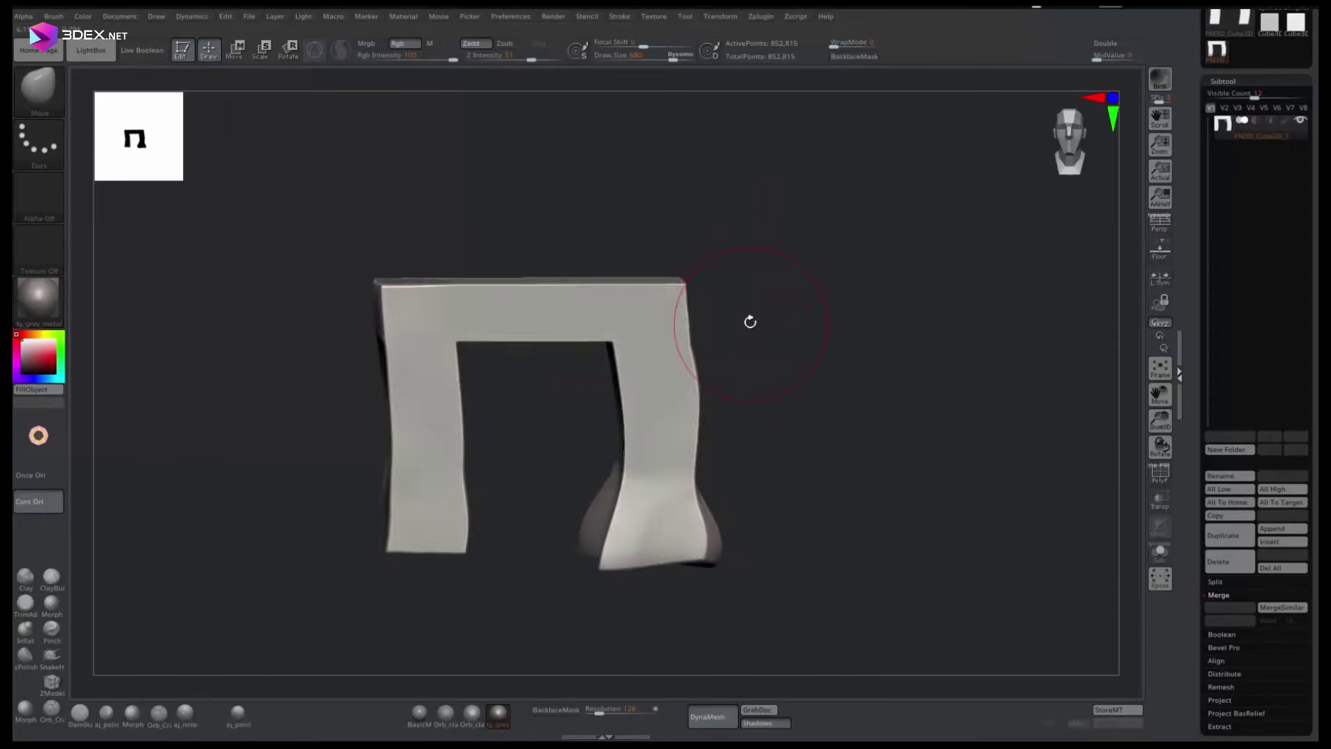
mouse_move(749, 318)
left_mouse_down()
mouse_move(802, 451)
mouse_move(501, 380)
left_mouse_up()
key("w")
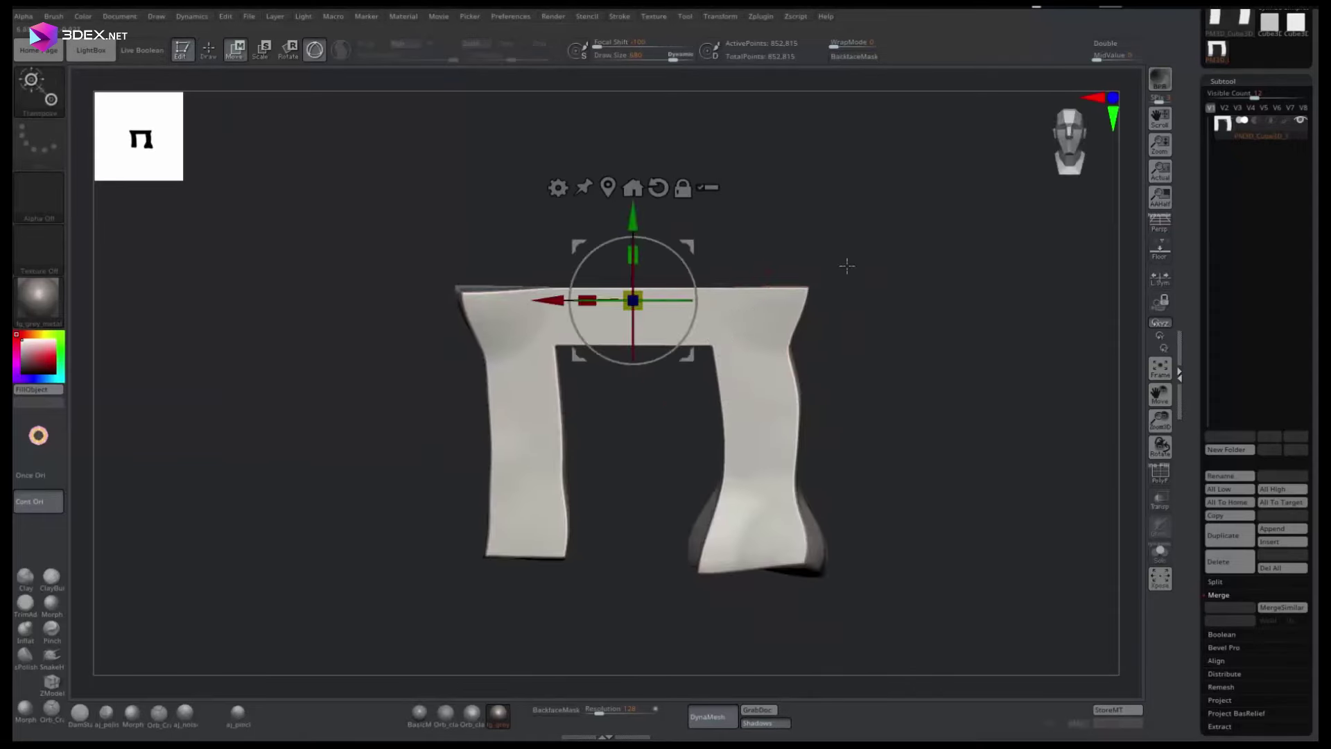
mouse_move(846, 261)
left_mouse_down()
mouse_move(938, 247)
mouse_move(627, 244)
mouse_move(871, 252)
mouse_move(752, 543)
mouse_move(793, 369)
mouse_move(728, 520)
mouse_move(850, 460)
mouse_move(574, 326)
left_mouse_up()
key("q")
Build up clay along the inner edge under the top bar with ClayBuildup
key("b")
key("c")
key("b")
mouse_move(901, 347)
left_mouse_down()
mouse_move(867, 520)
mouse_move(901, 312)
mouse_move(935, 346)
mouse_move(866, 312)
left_mouse_up()
left_click_drag(693, 305, 641, 359)
mouse_move(839, 228)
left_mouse_down()
mouse_move(877, 253)
mouse_move(918, 333)
mouse_move(867, 277)
left_mouse_up()
left_click_drag(621, 341, 741, 405)
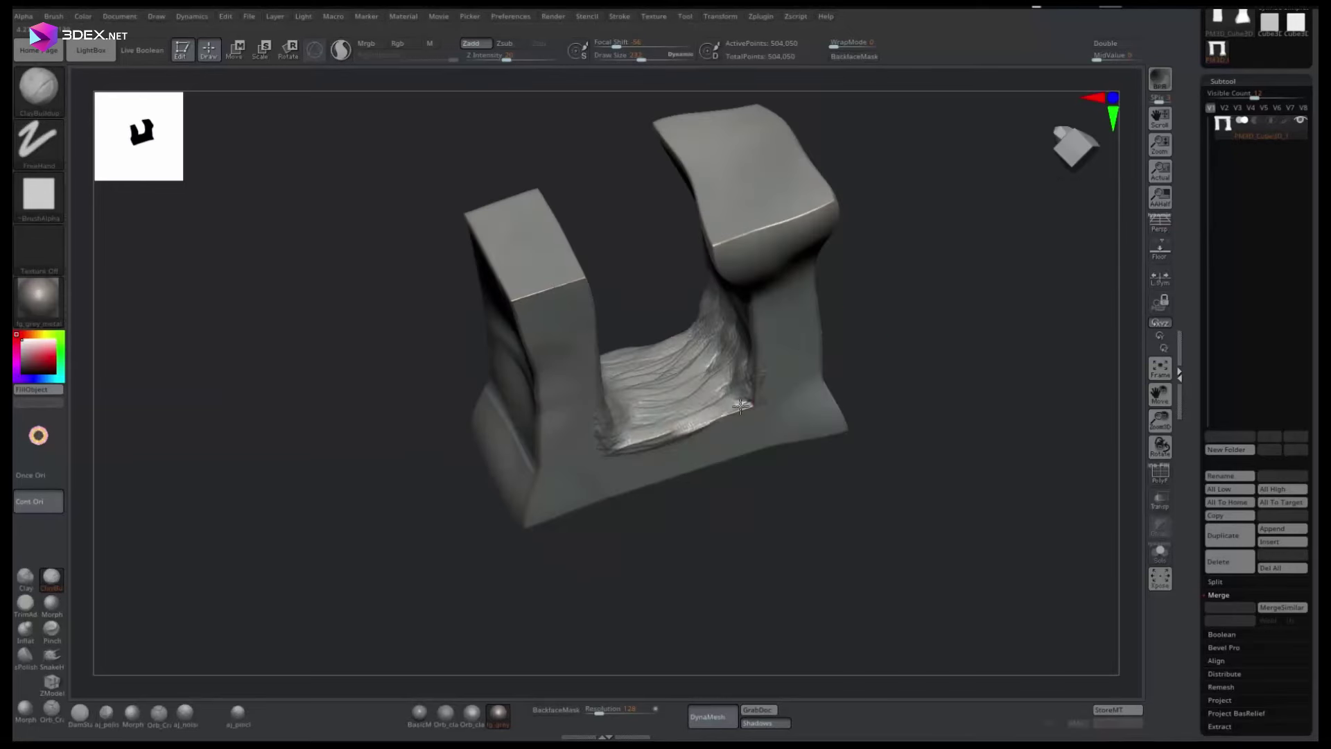
left_click_drag(955, 310, 593, 368)
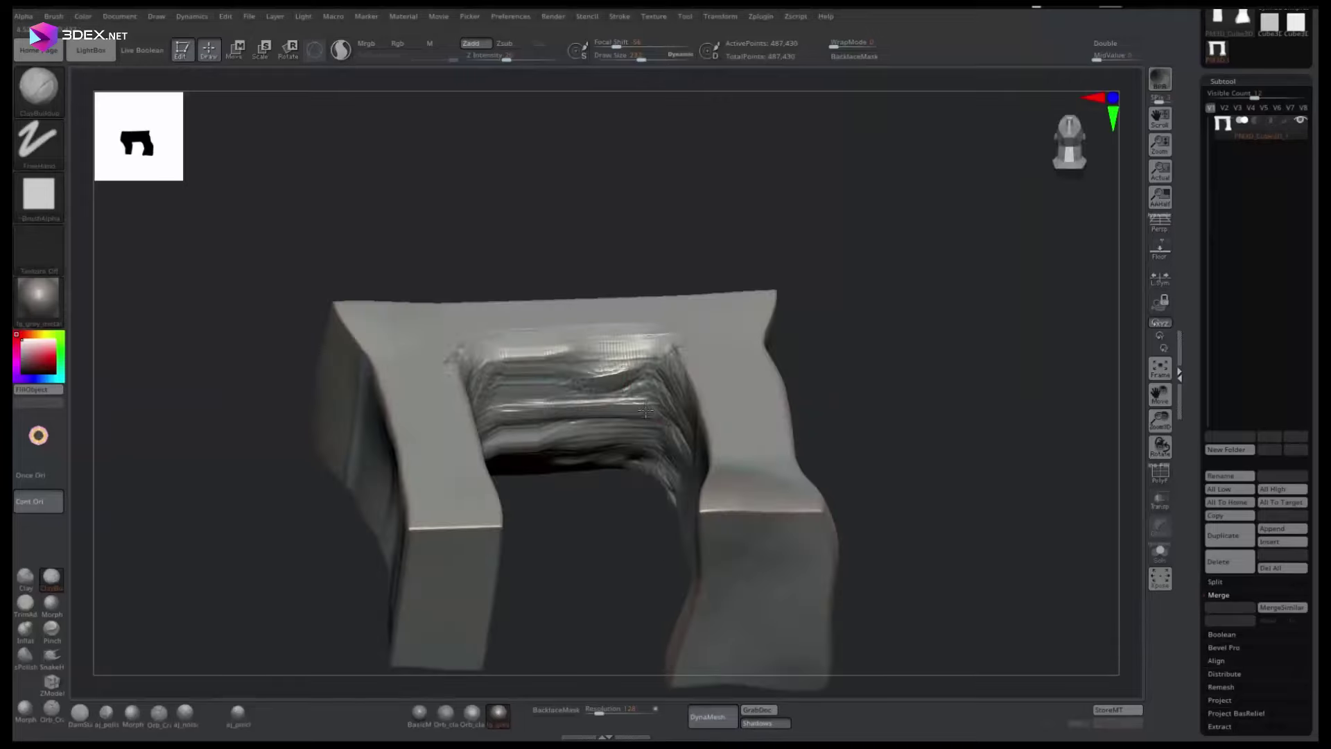
left_click_drag(898, 368, 894, 339)
key("comma")
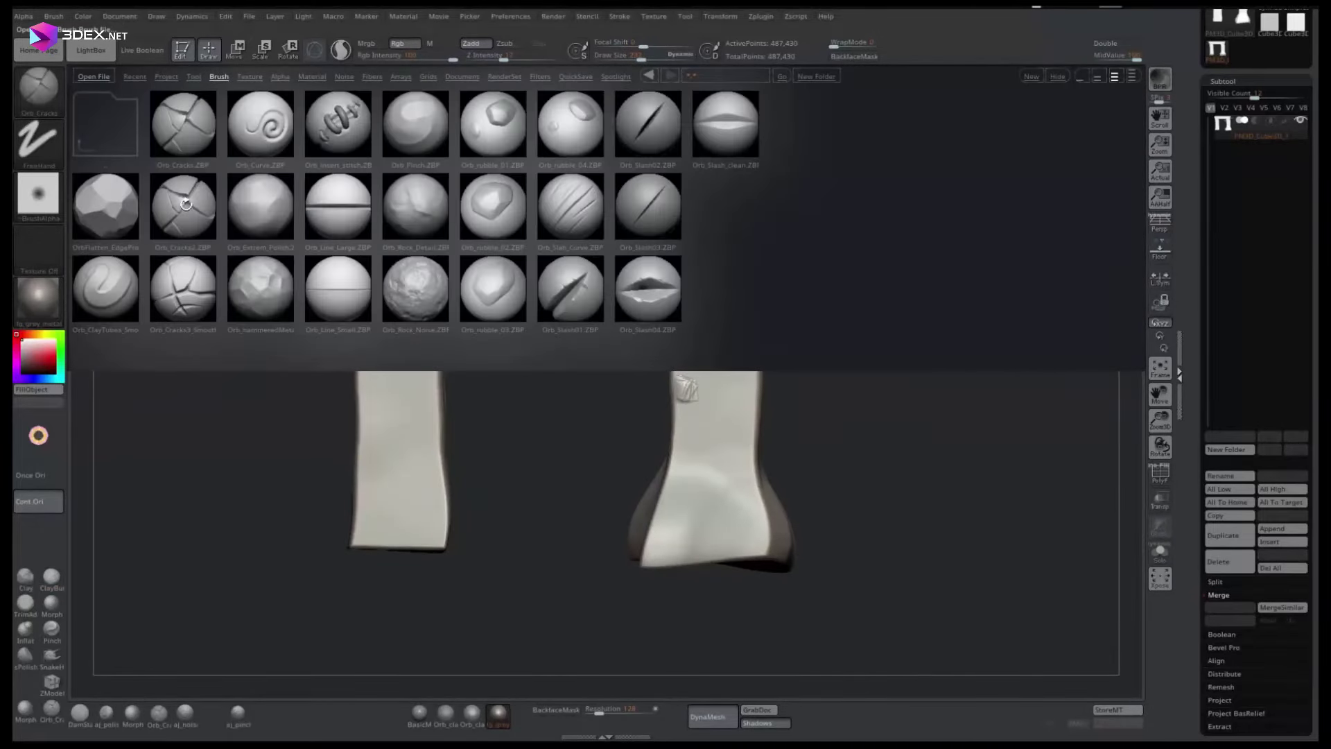
Load Orb_Cracks2 and carve crack lines into the right pillar and across the arch
double_click(186, 204)
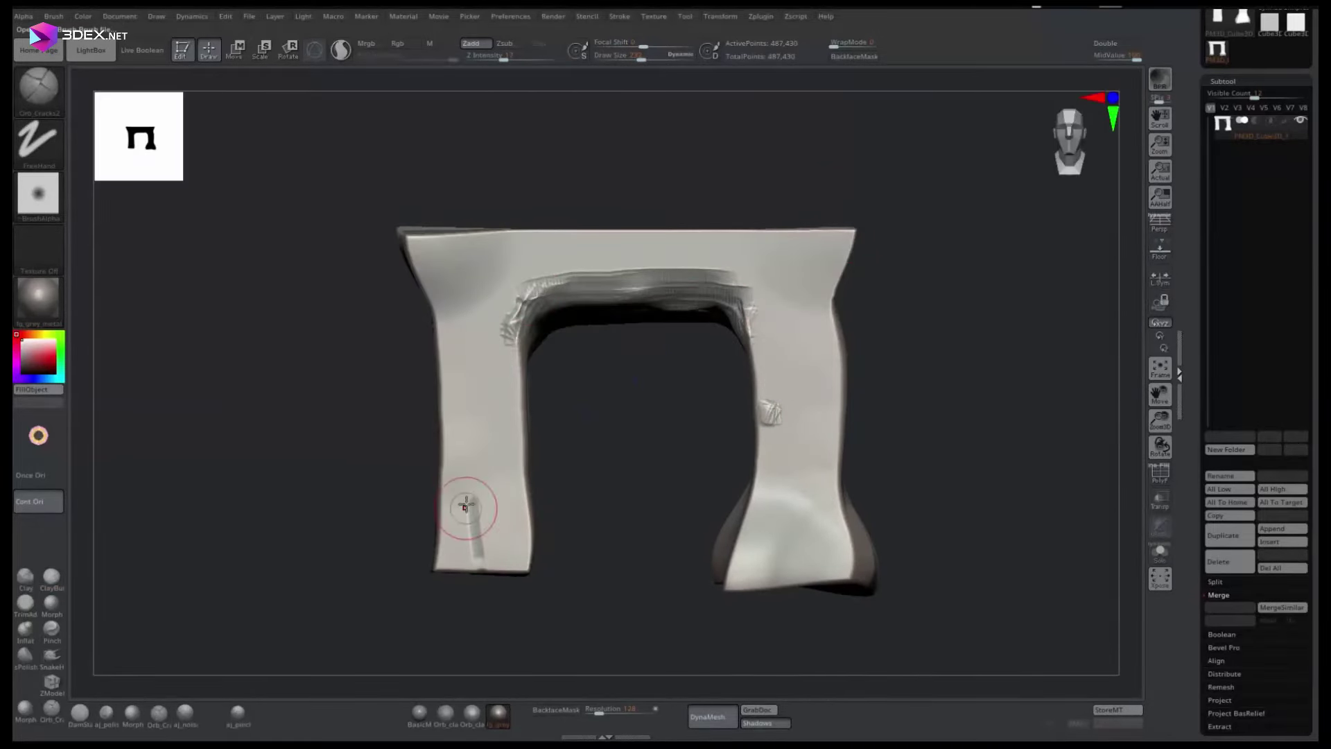
left_click_drag(894, 388, 860, 388)
left_click_drag(810, 306, 787, 357)
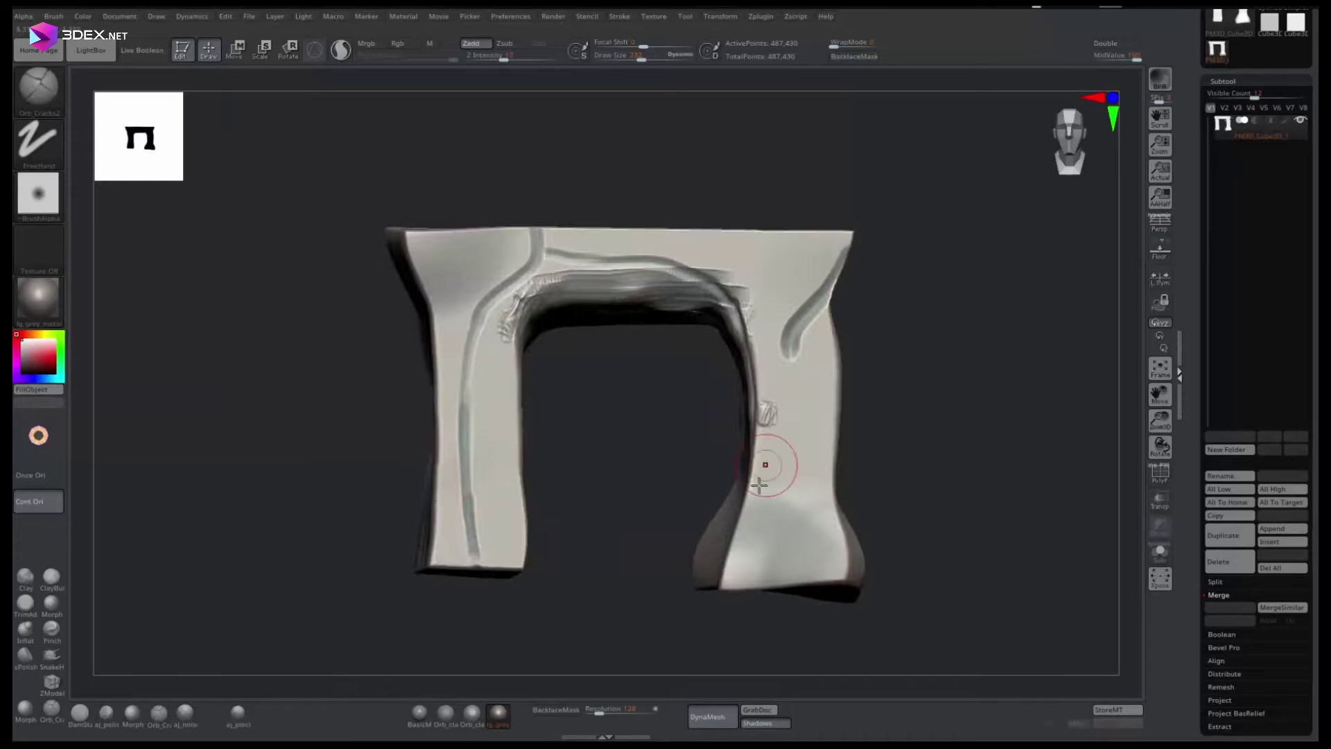
mouse_move(902, 417)
left_mouse_down()
mouse_move(855, 439)
mouse_move(633, 629)
mouse_move(538, 511)
mouse_move(832, 354)
mouse_move(825, 207)
mouse_move(776, 326)
mouse_move(882, 368)
mouse_move(701, 259)
left_mouse_up()
mouse_move(624, 610)
left_mouse_down()
mouse_move(634, 634)
mouse_move(708, 682)
mouse_move(734, 197)
mouse_move(720, 636)
left_mouse_up()
Layer streaky ClayBuildup strokes over the arch's front and one leg
key("b")
key("c")
key("b")
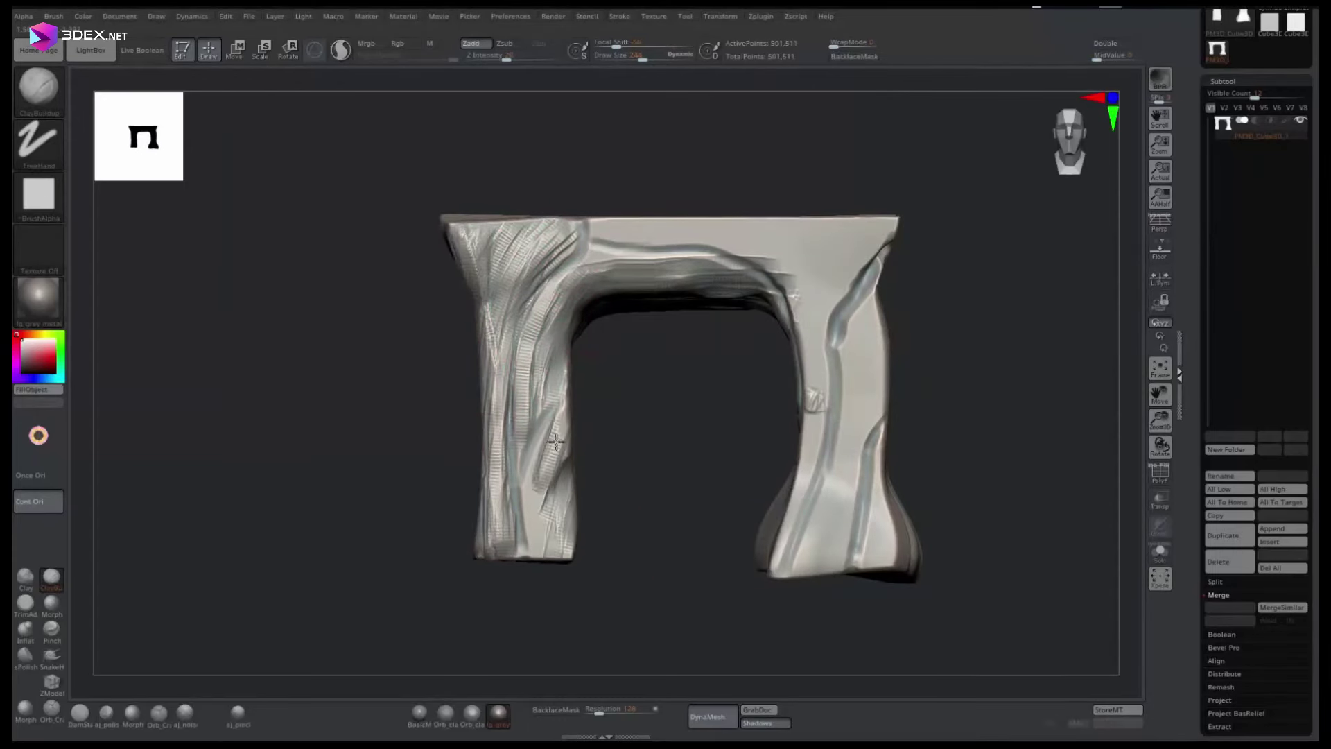
left_click_drag(556, 441, 618, 339)
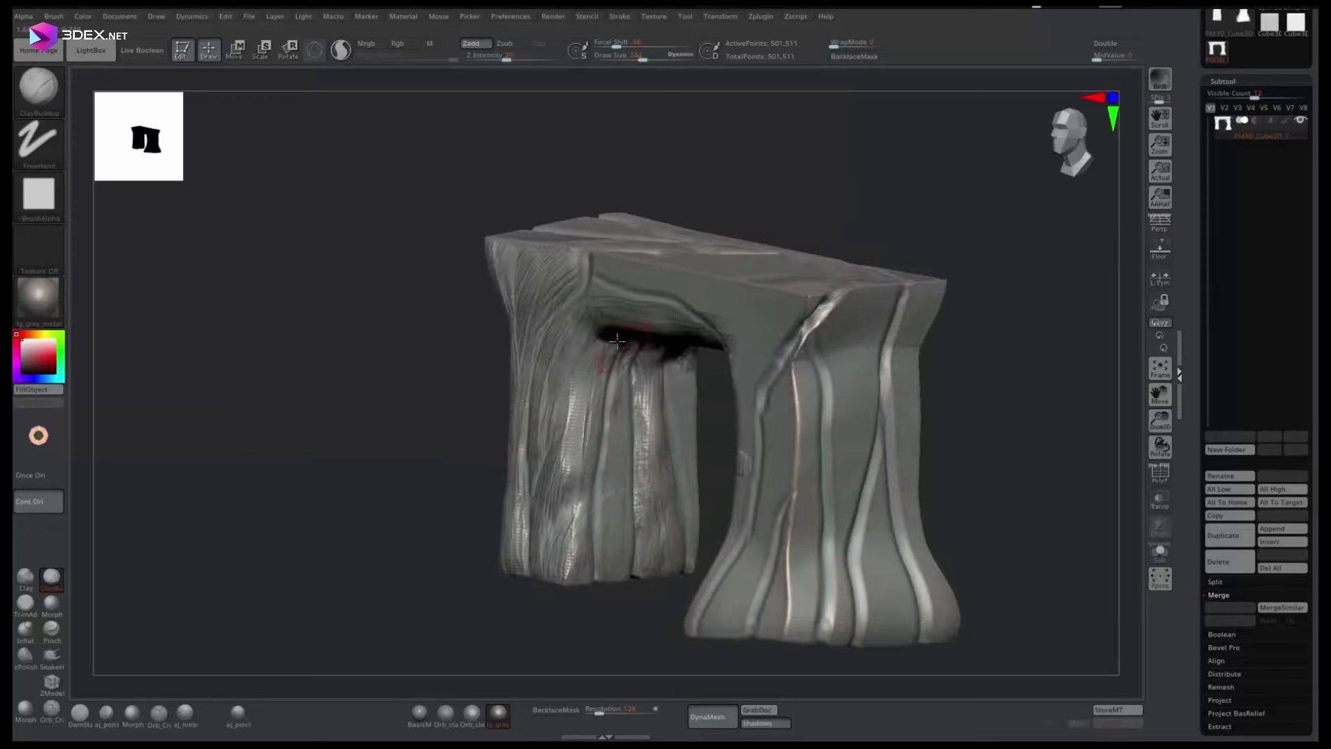
left_click_drag(623, 434, 538, 423)
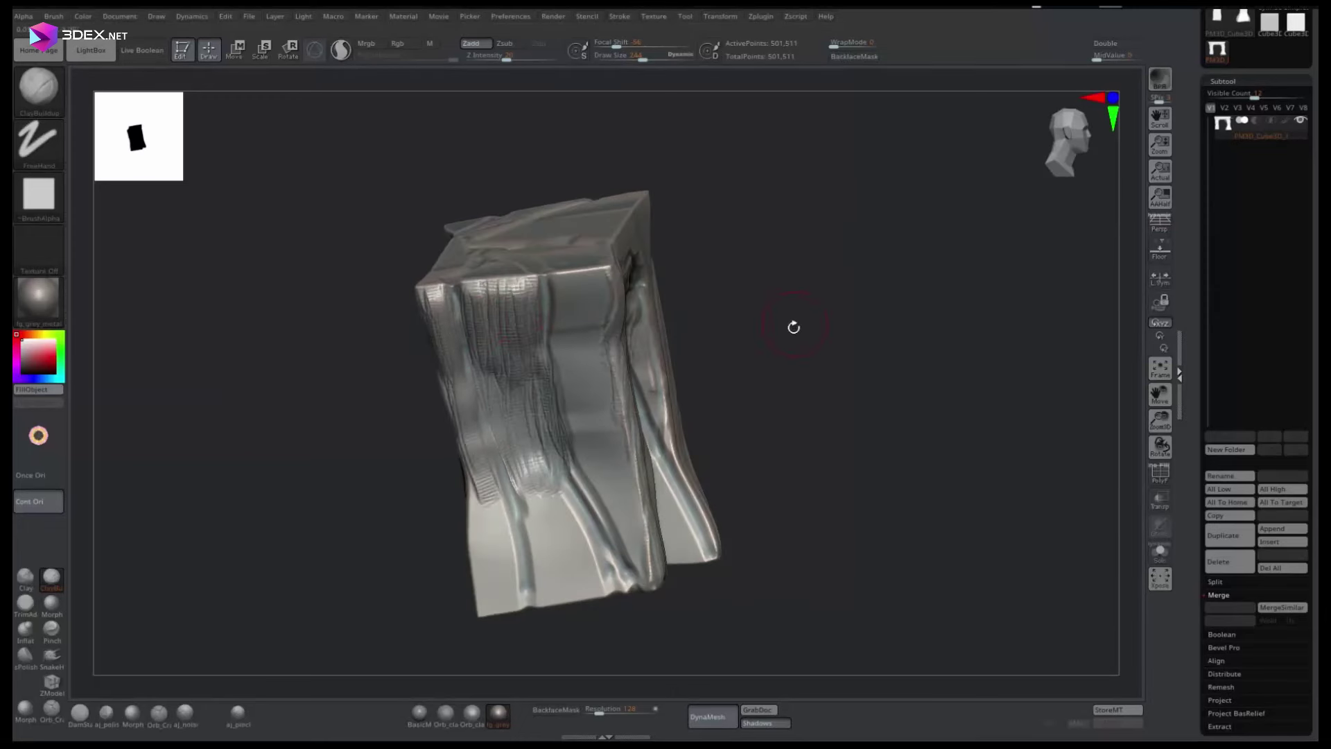
left_click_drag(794, 327, 496, 508)
left_click_drag(756, 312, 746, 208, "shift")
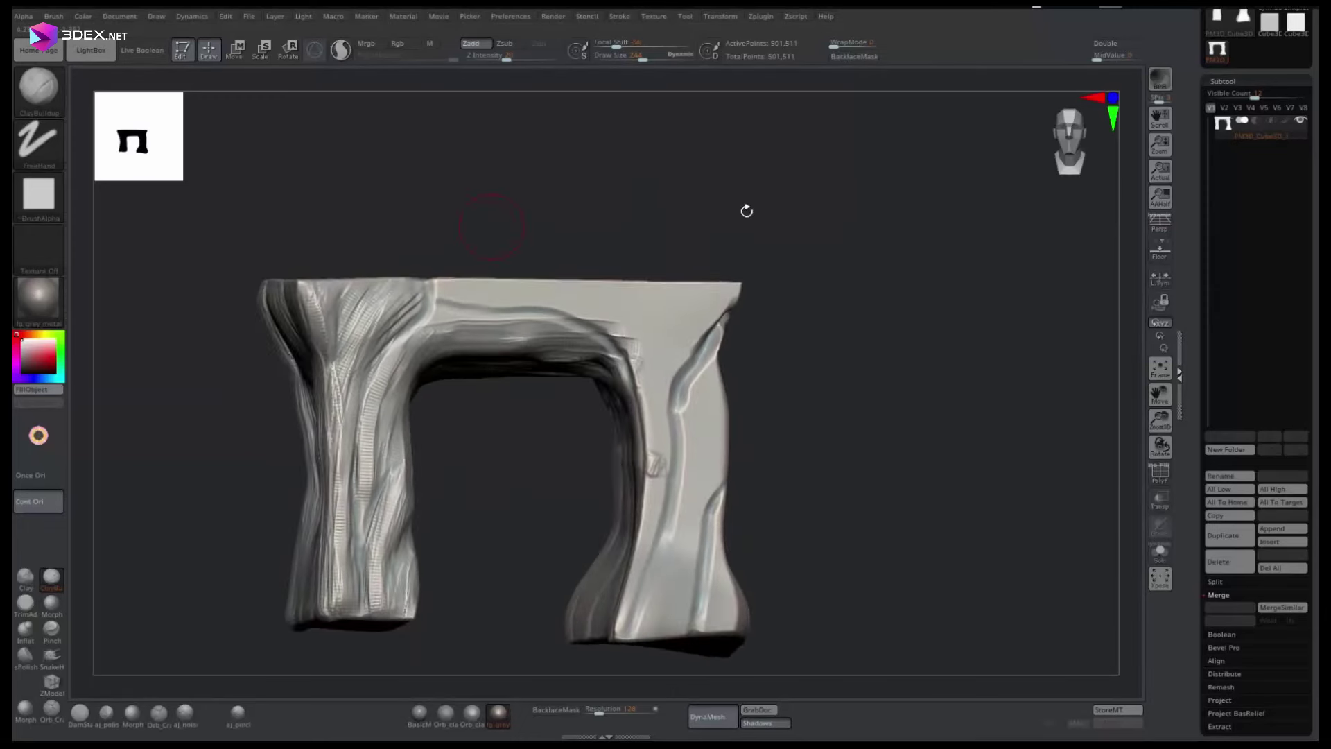
mouse_move(757, 355)
left_mouse_down()
mouse_move(772, 309)
mouse_move(725, 345)
left_mouse_up()
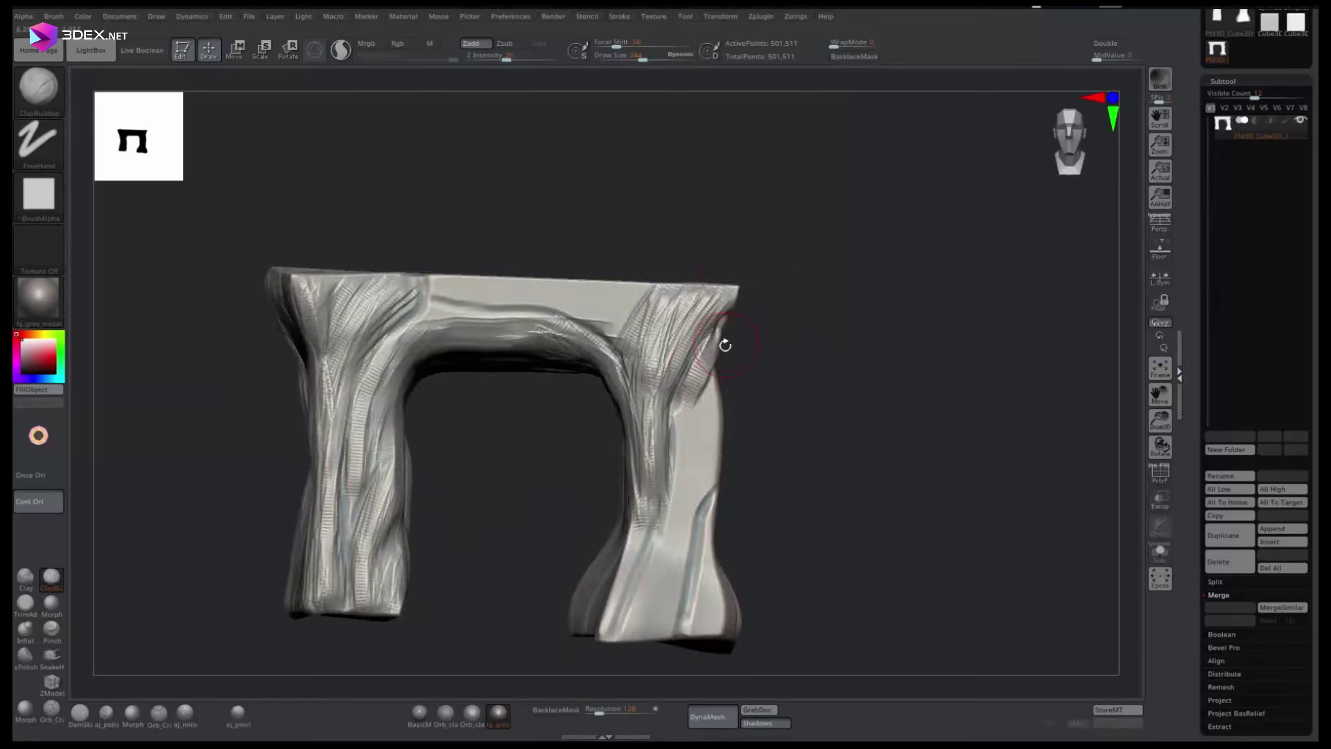
left_click_drag(729, 620, 710, 407)
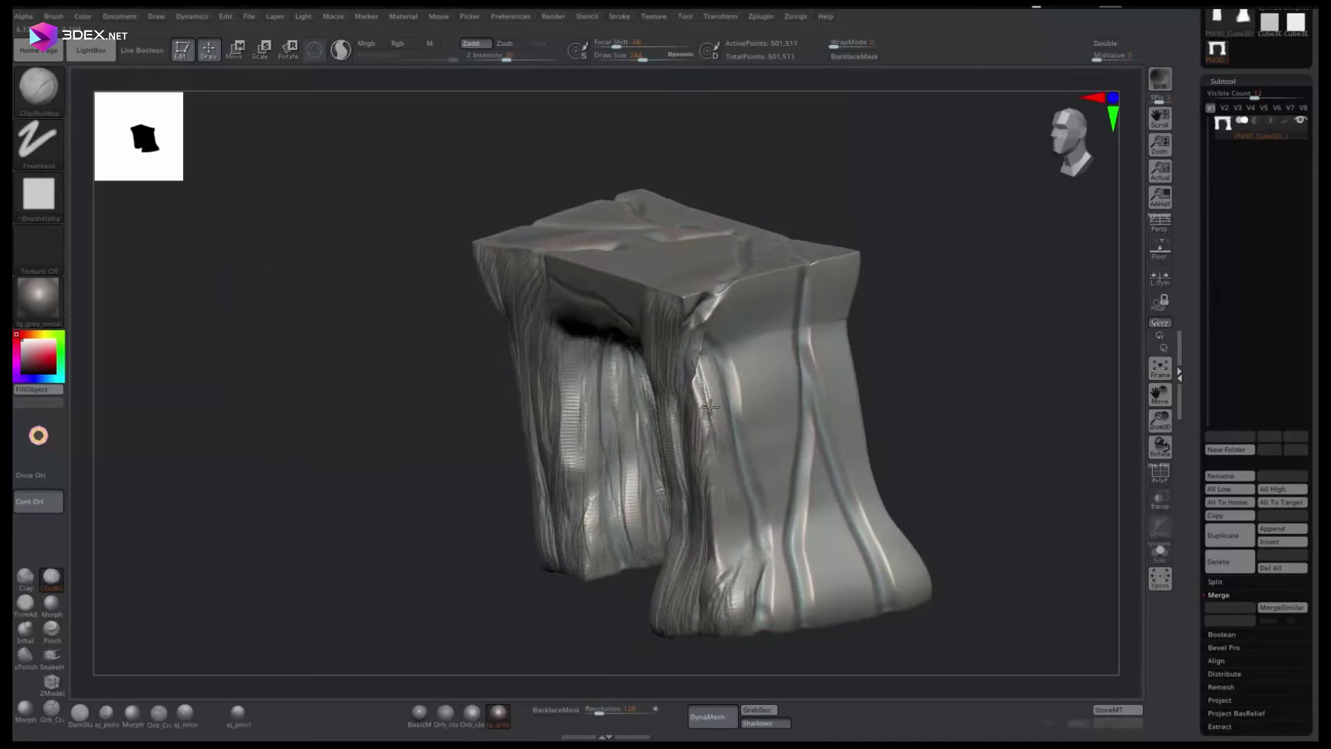
Continue layering clay strokes over the left side, the top and the arch opening
left_click_drag(788, 506, 827, 483)
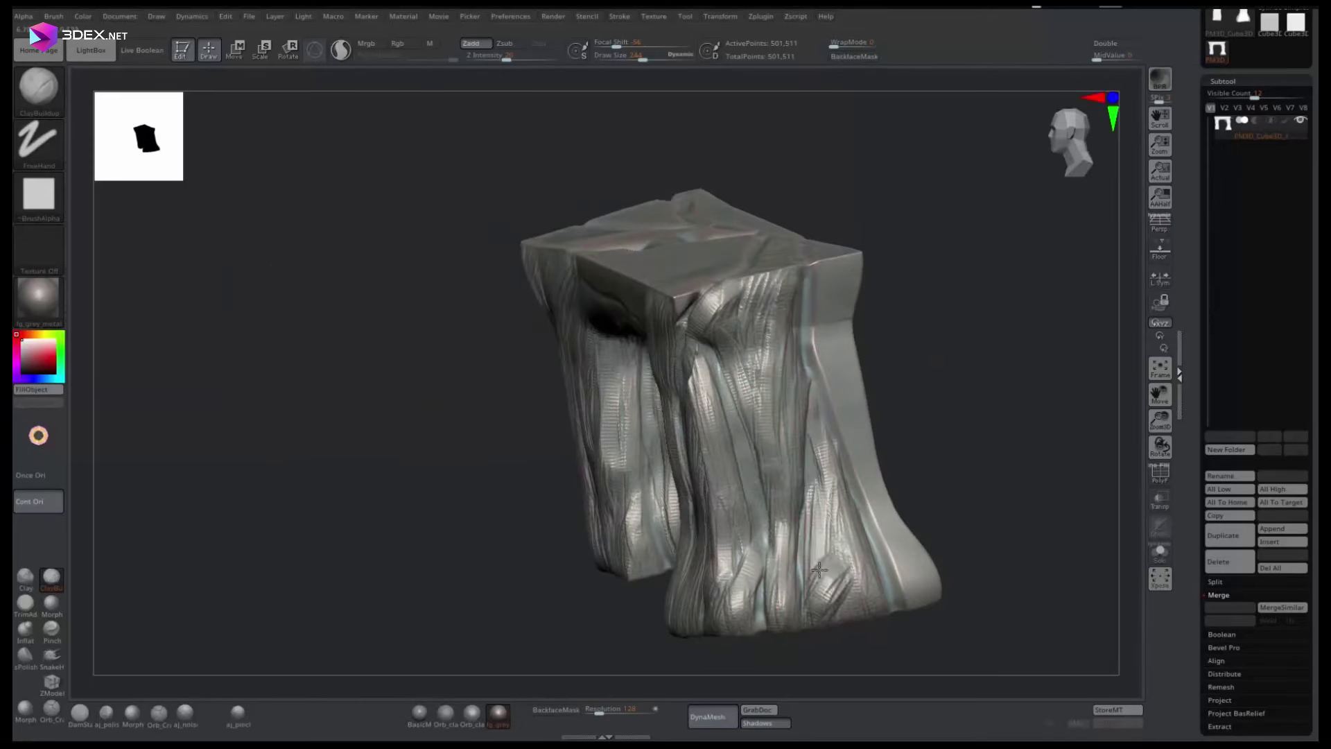
left_click_drag(819, 568, 640, 300)
mouse_move(622, 378)
left_mouse_down()
mouse_move(557, 506)
mouse_move(591, 416)
left_mouse_up()
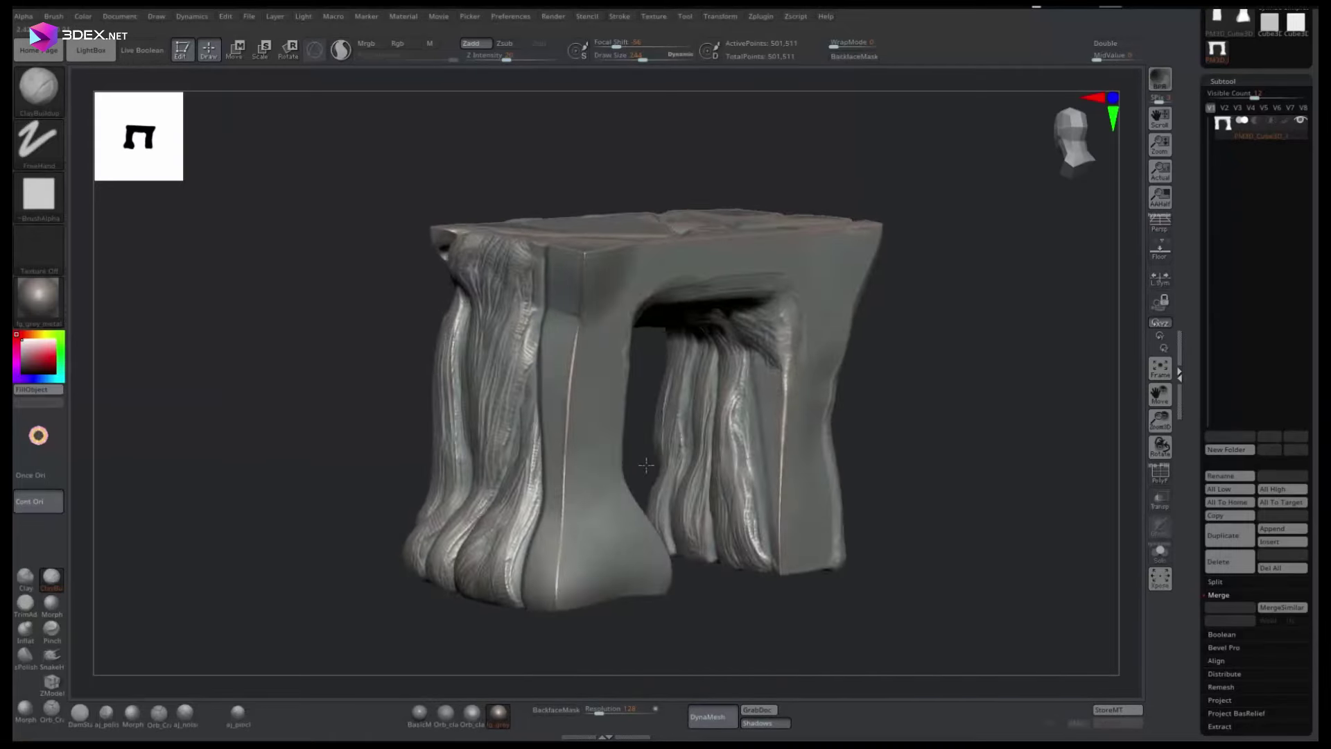
mouse_move(590, 559)
left_mouse_down()
mouse_move(609, 392)
mouse_move(229, 333)
mouse_move(515, 261)
mouse_move(647, 387)
mouse_move(595, 282)
left_mouse_up()
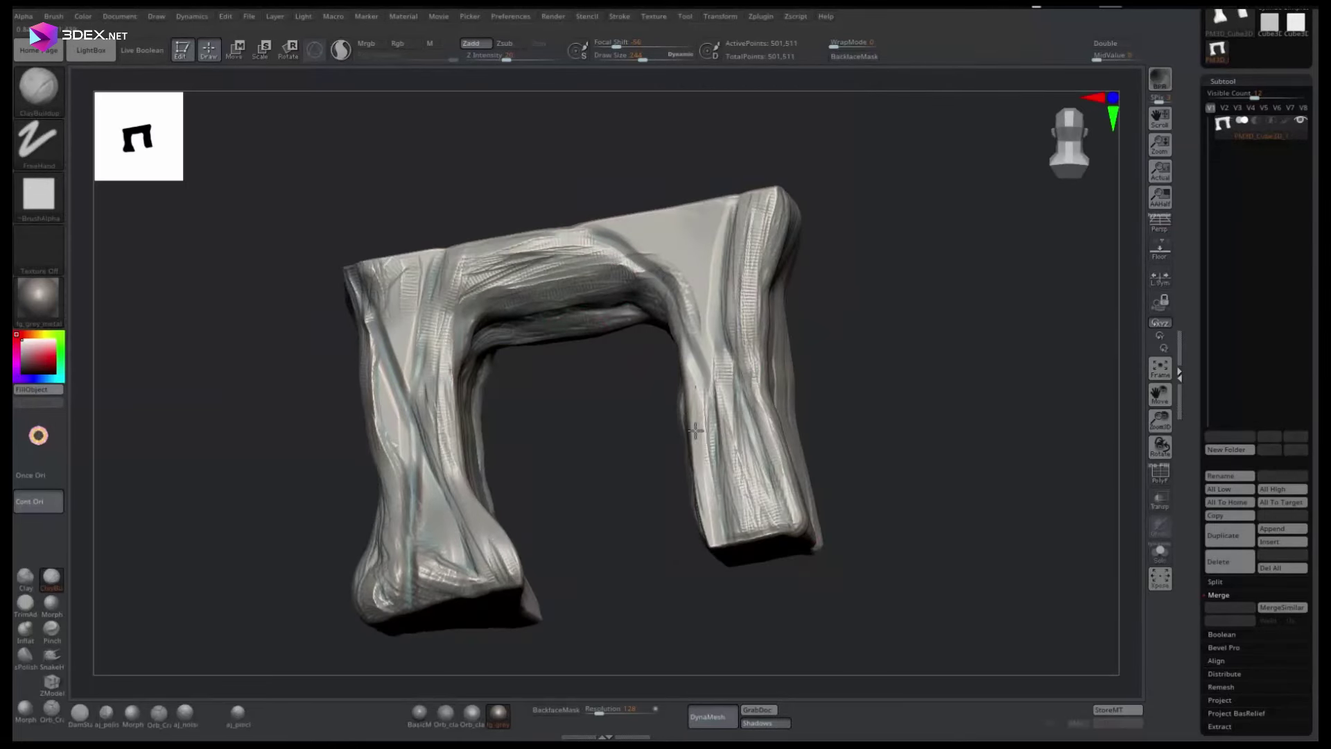
left_click_drag(695, 284, 413, 329)
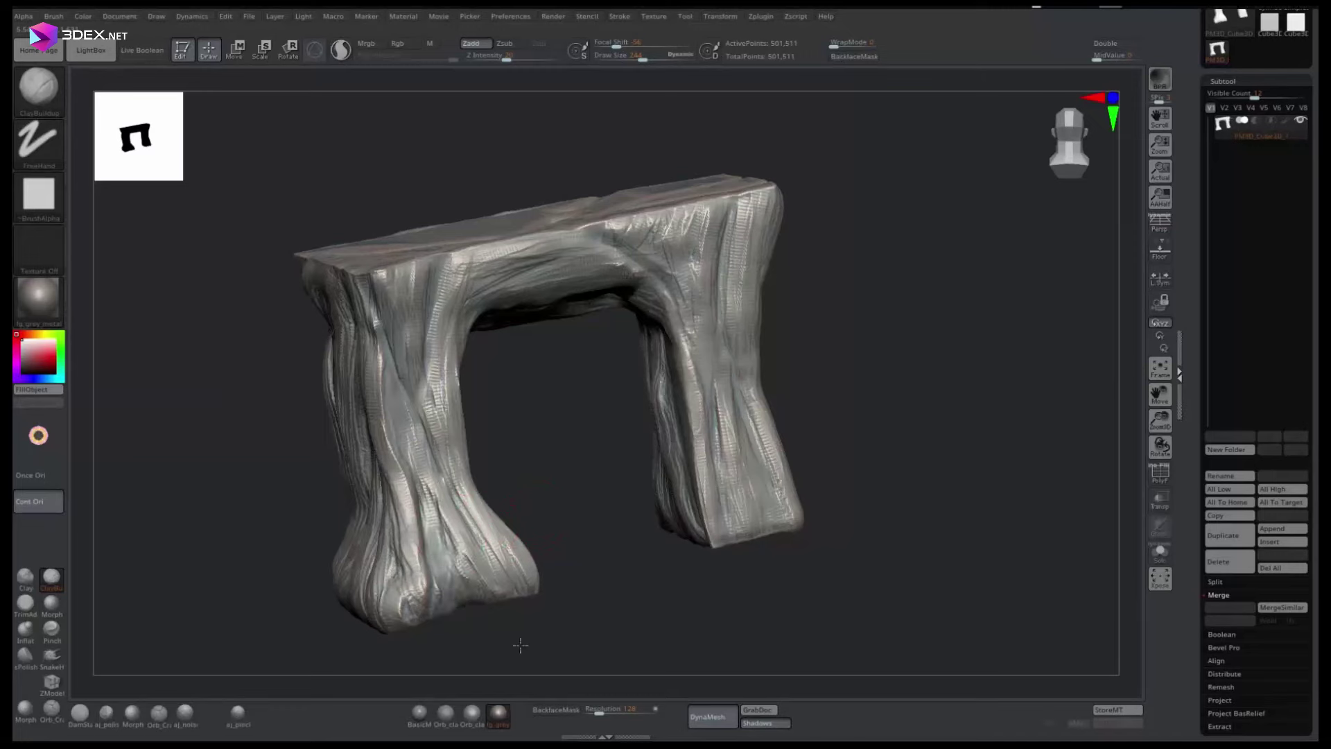
mouse_move(520, 645)
left_mouse_down()
mouse_move(808, 345)
mouse_move(513, 538)
left_mouse_up()
mouse_move(455, 603)
left_mouse_down()
mouse_move(500, 572)
mouse_move(374, 433)
left_mouse_up()
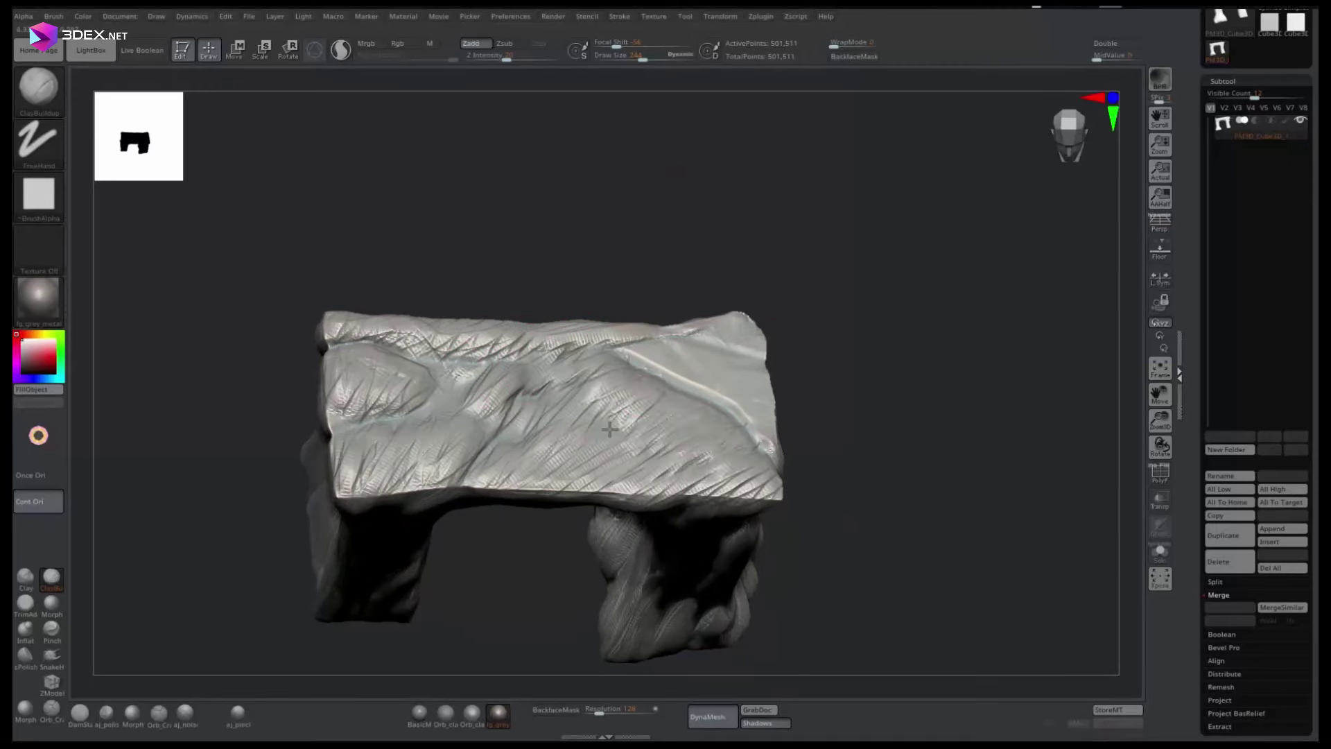
mouse_move(818, 388)
left_mouse_down()
mouse_move(856, 431)
mouse_move(850, 267)
left_mouse_up()
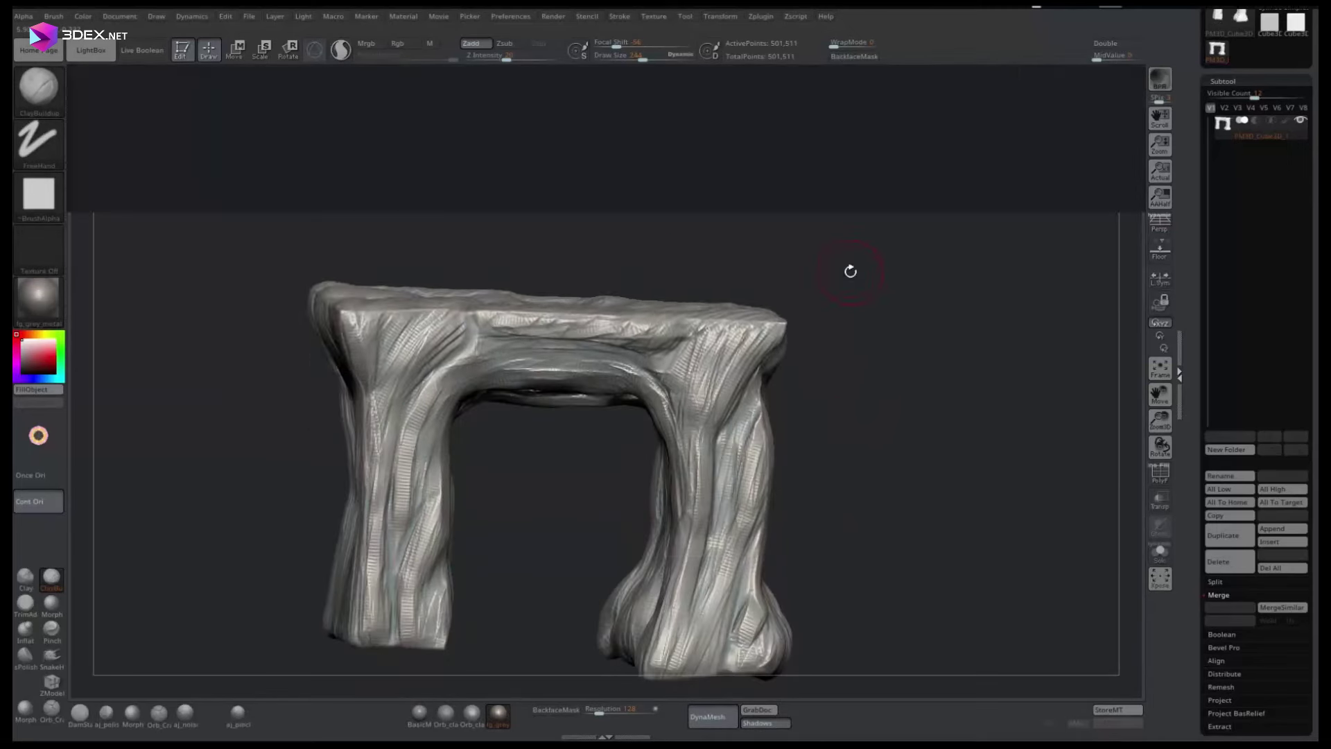
Shape the pillar sides into vertical planes with OrbFlatten_Edge and the Move brush
key("b")
key("o")
key("f")
key("b")
key("m")
key("v")
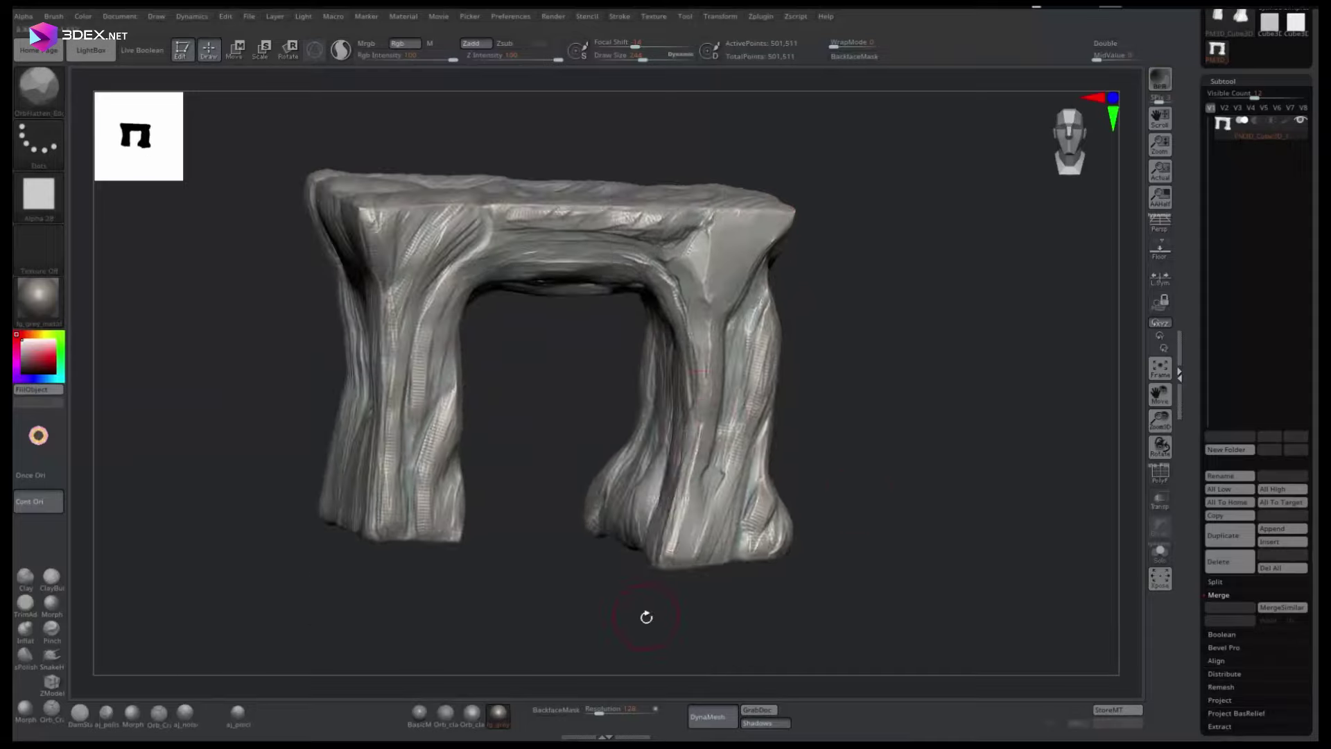
mouse_move(644, 612)
left_mouse_down()
mouse_move(491, 479)
mouse_move(615, 551)
mouse_move(835, 523)
mouse_move(618, 497)
mouse_move(730, 378)
mouse_move(524, 565)
mouse_move(846, 397)
mouse_move(849, 159)
mouse_move(773, 299)
left_mouse_up()
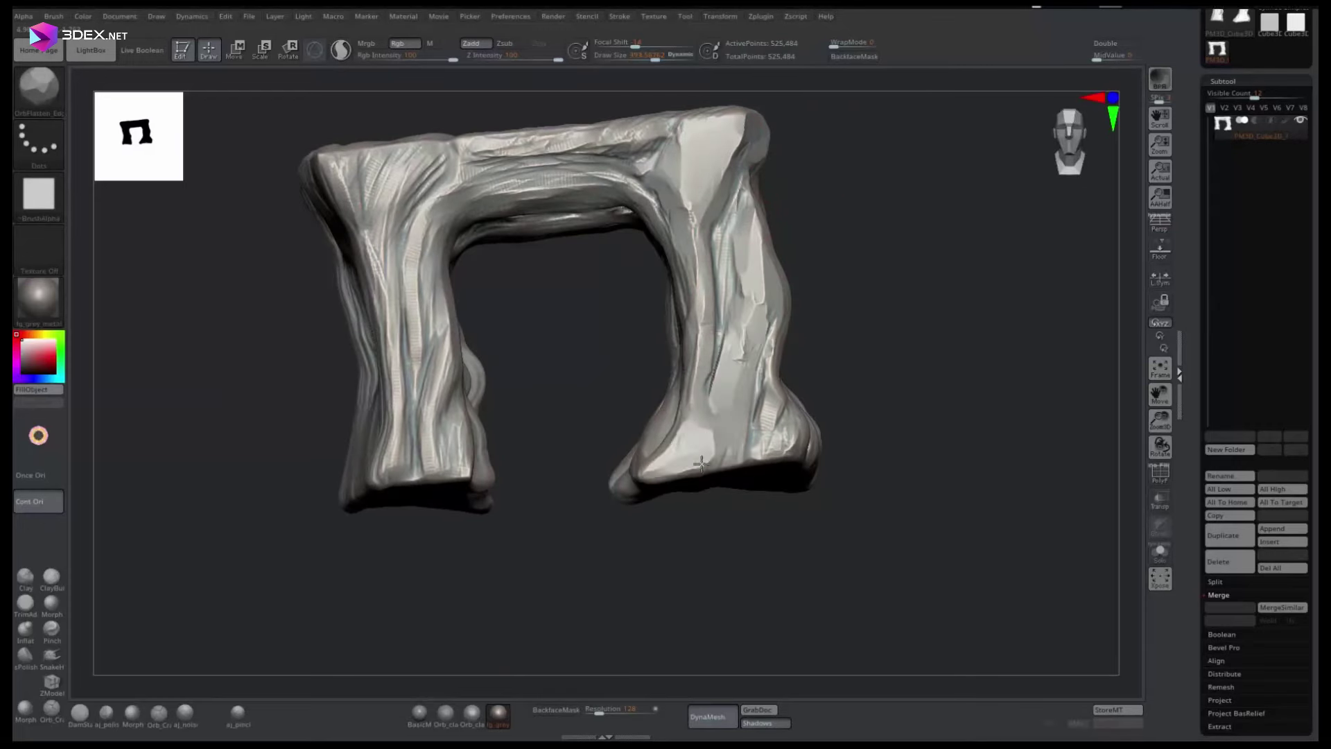
mouse_move(702, 463)
left_mouse_down()
mouse_move(774, 451)
mouse_move(762, 390)
mouse_move(886, 373)
mouse_move(776, 327)
mouse_move(771, 516)
mouse_move(801, 280)
left_mouse_up()
mouse_move(923, 292)
left_mouse_down()
mouse_move(691, 449)
mouse_move(758, 482)
mouse_move(909, 443)
mouse_move(646, 362)
left_mouse_up()
mouse_move(639, 548)
left_mouse_down()
mouse_move(916, 238)
mouse_move(812, 166)
mouse_move(739, 439)
mouse_move(630, 490)
left_mouse_up()
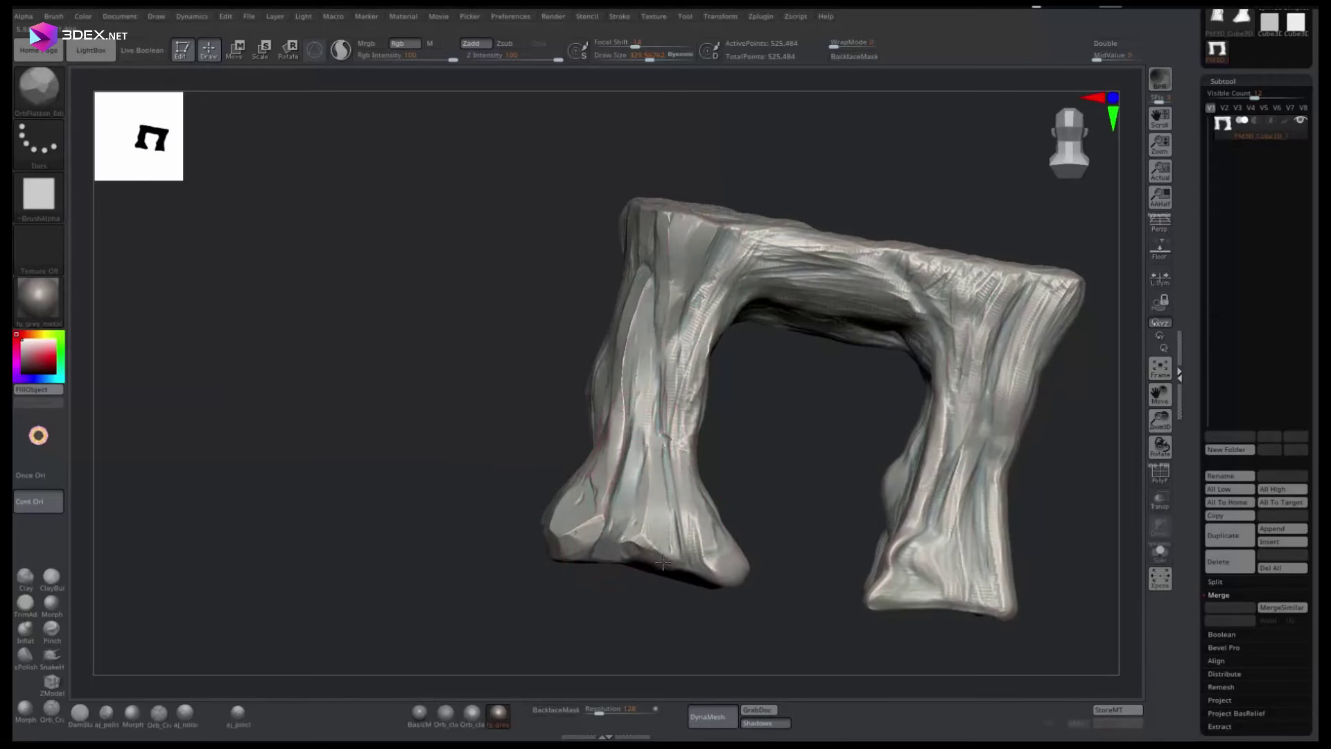
Carve the remaining pillar faces into planes, including the underside and right side
left_click_drag(663, 562, 717, 372)
left_click_drag(692, 322, 717, 504)
mouse_move(728, 576)
left_mouse_down()
mouse_move(846, 389)
mouse_move(972, 276)
mouse_move(666, 226)
left_mouse_up()
mouse_move(745, 264)
left_mouse_down()
mouse_move(790, 231)
mouse_move(766, 201)
left_mouse_up()
left_click_drag(724, 325, 832, 152)
mouse_move(791, 258)
left_mouse_down()
mouse_move(700, 444)
mouse_move(715, 215)
left_mouse_up()
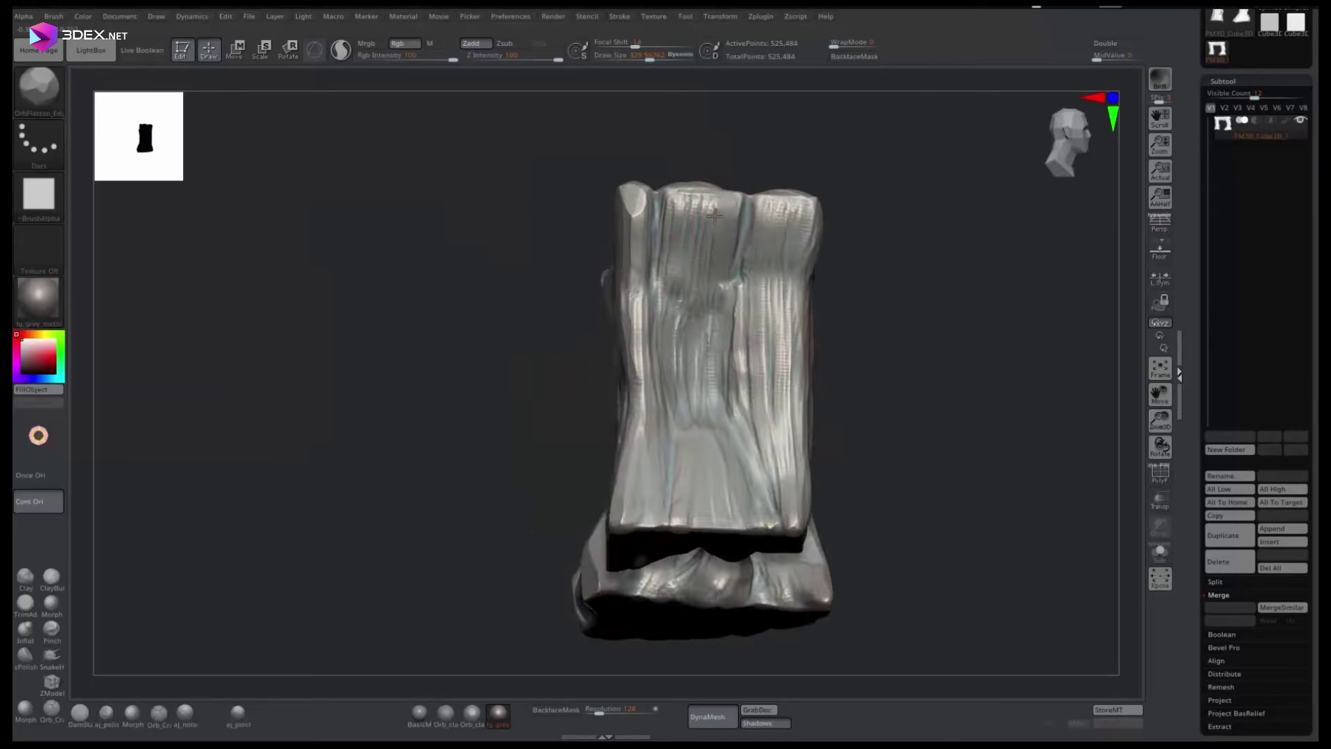
left_click_drag(685, 414, 709, 441)
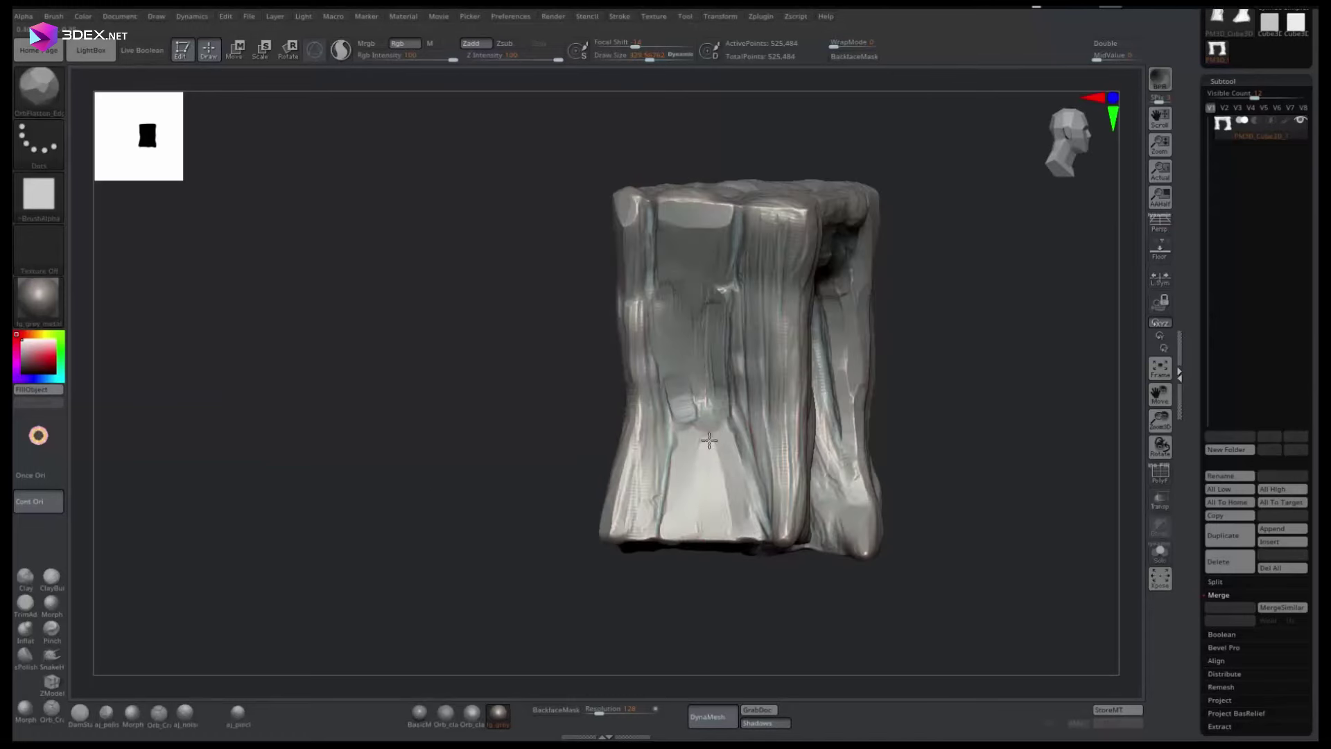
mouse_move(636, 405)
left_mouse_down()
mouse_move(693, 396)
mouse_move(621, 502)
left_mouse_up()
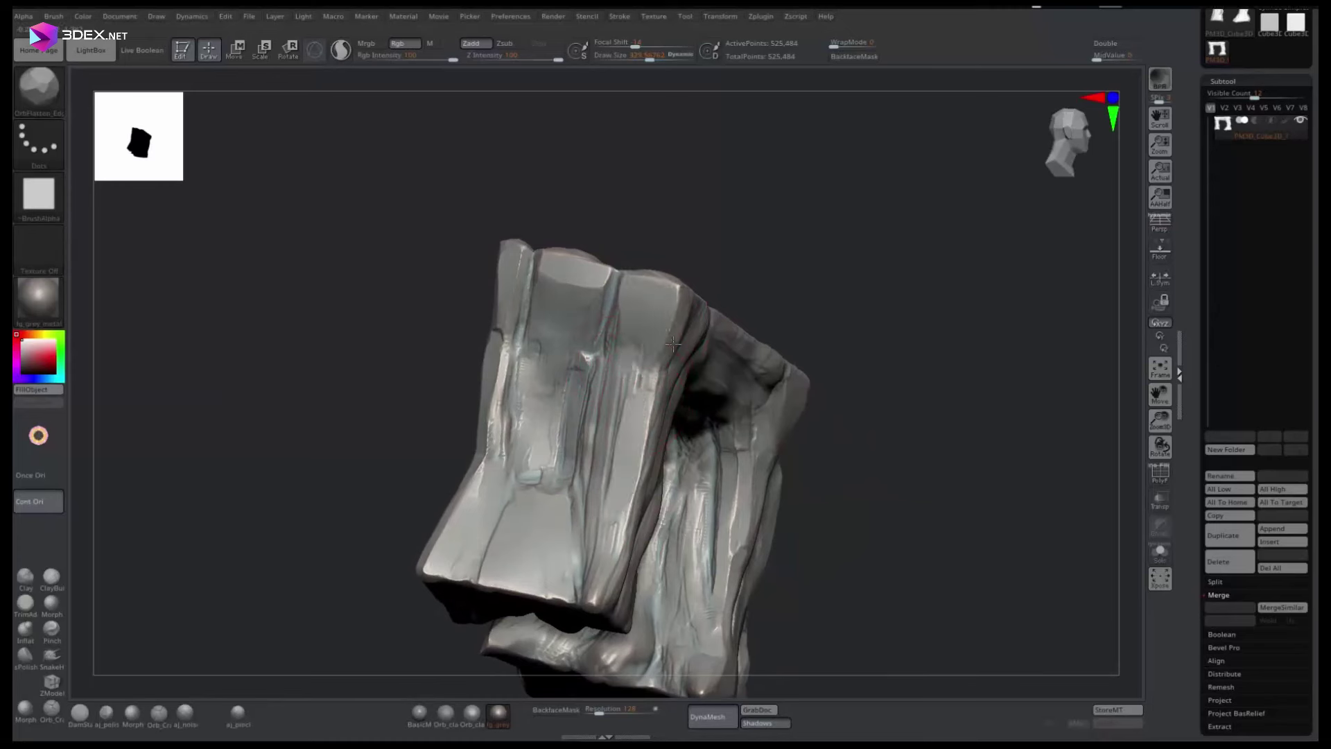
left_click_drag(673, 343, 613, 450)
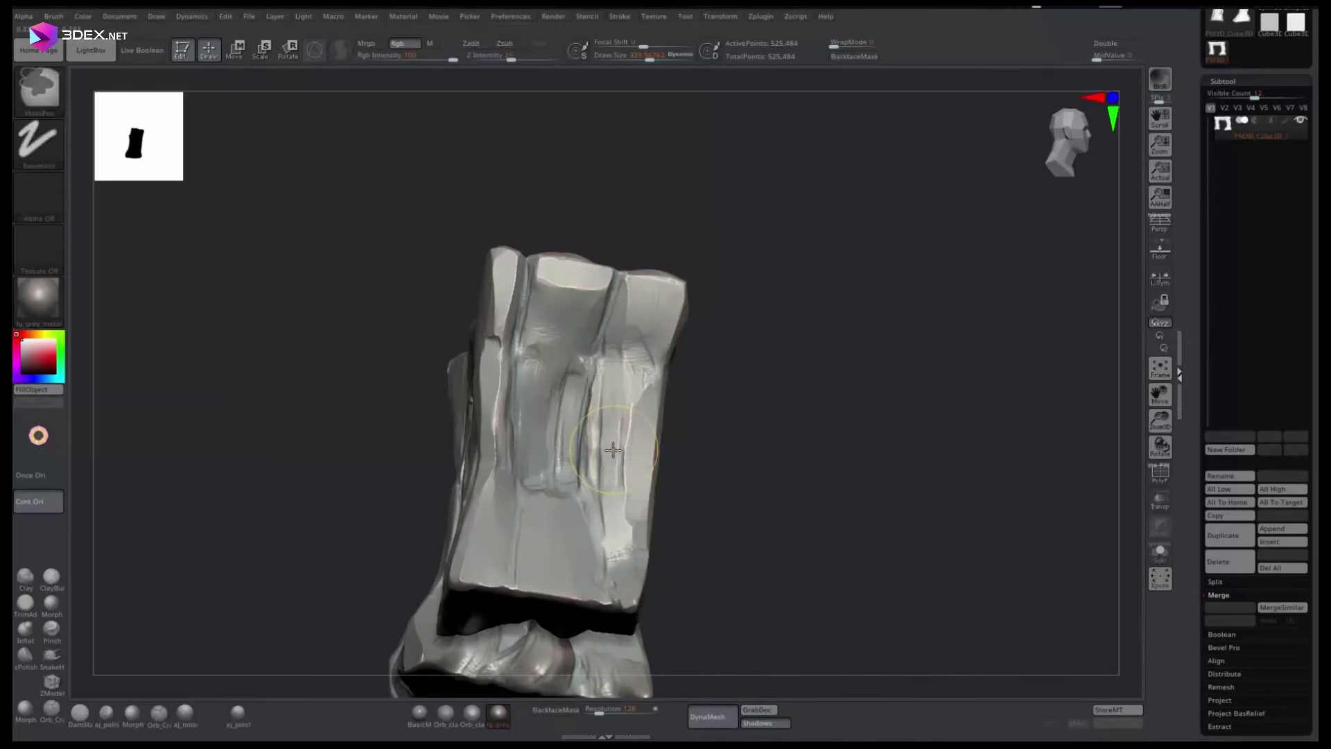
Chisel flat rock facets into the arch's legs from front and oblique views
left_click_drag(645, 549, 749, 115)
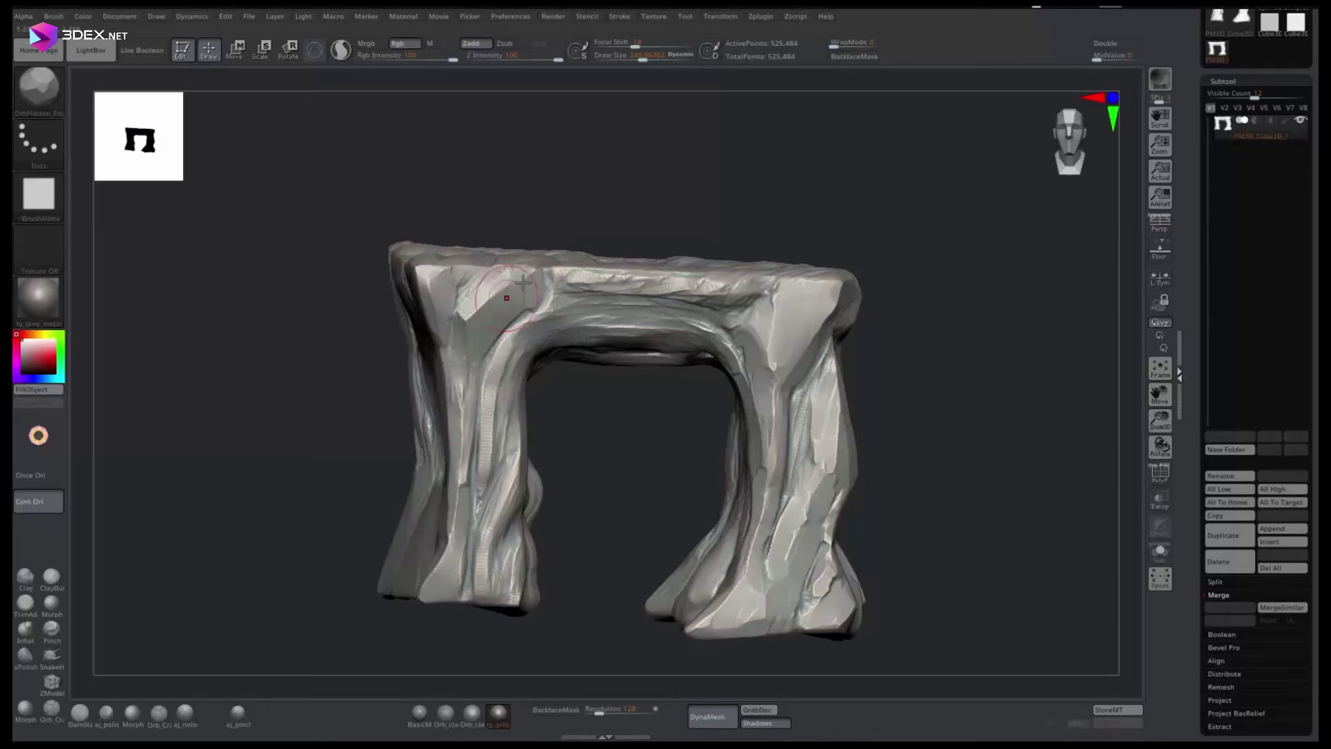
mouse_move(524, 282)
left_mouse_down()
mouse_move(497, 378)
mouse_move(483, 561)
left_mouse_up()
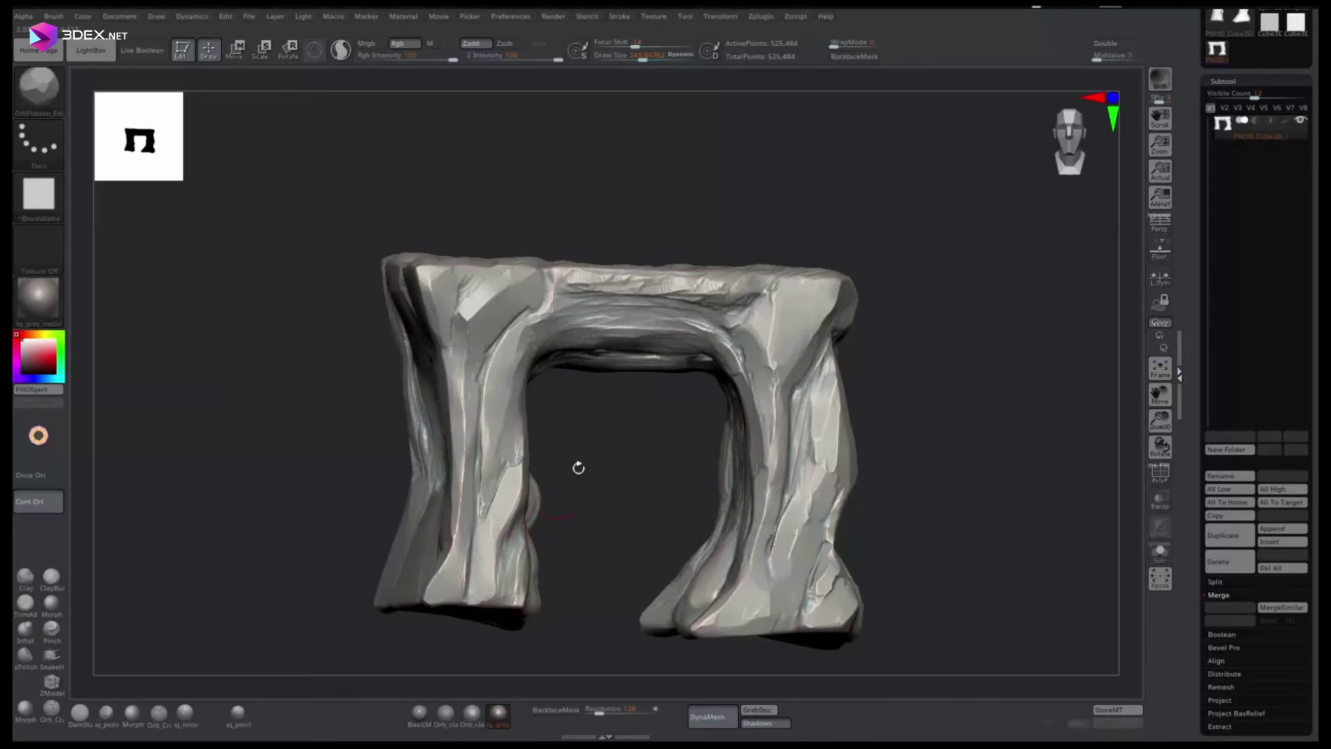
mouse_move(578, 468)
left_mouse_down()
mouse_move(446, 499)
mouse_move(681, 291)
left_mouse_up()
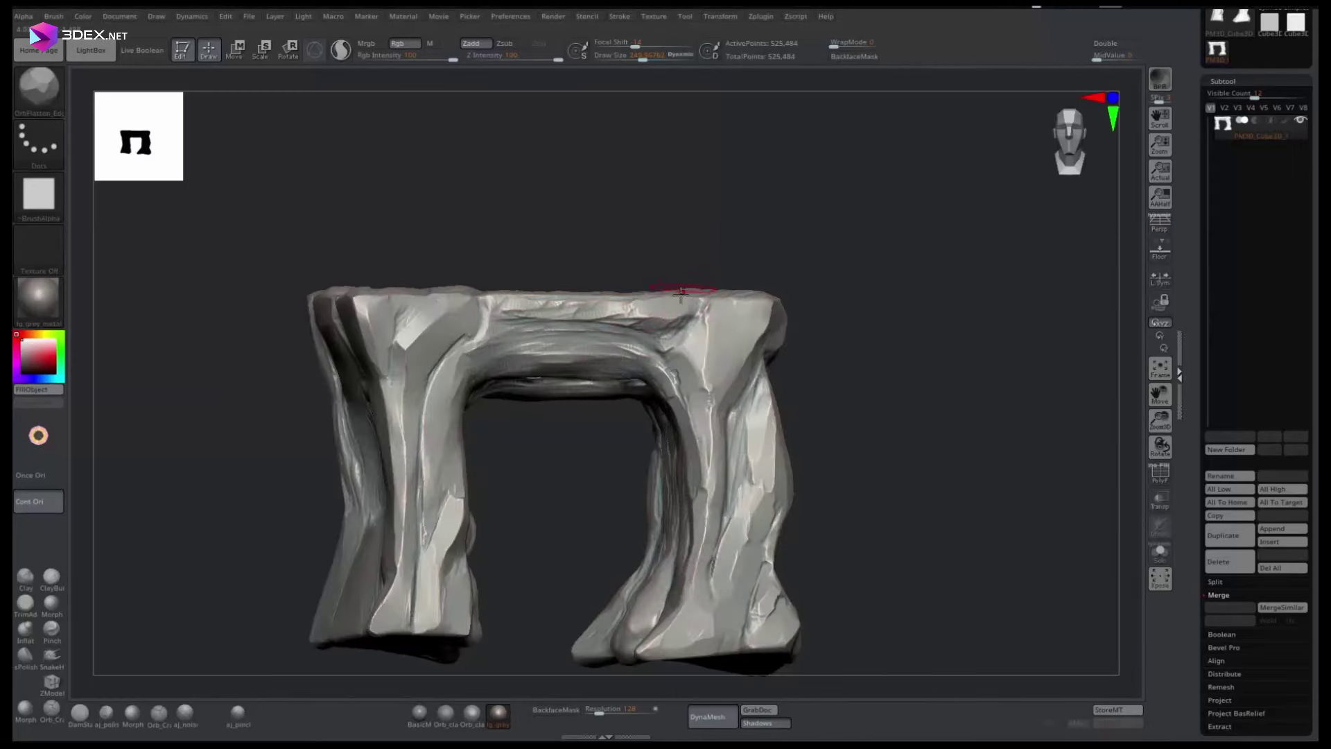
mouse_move(597, 326)
left_mouse_down()
mouse_move(588, 625)
mouse_move(675, 347)
mouse_move(624, 451)
mouse_move(590, 312)
mouse_move(624, 451)
mouse_move(470, 352)
mouse_move(658, 243)
mouse_move(814, 179)
mouse_move(423, 529)
left_mouse_up()
mouse_move(442, 436)
left_mouse_down()
mouse_move(630, 226)
mouse_move(354, 528)
mouse_move(416, 486)
mouse_move(466, 491)
mouse_move(511, 530)
mouse_move(487, 592)
mouse_move(576, 501)
left_mouse_up()
left_click_drag(518, 597, 701, 461)
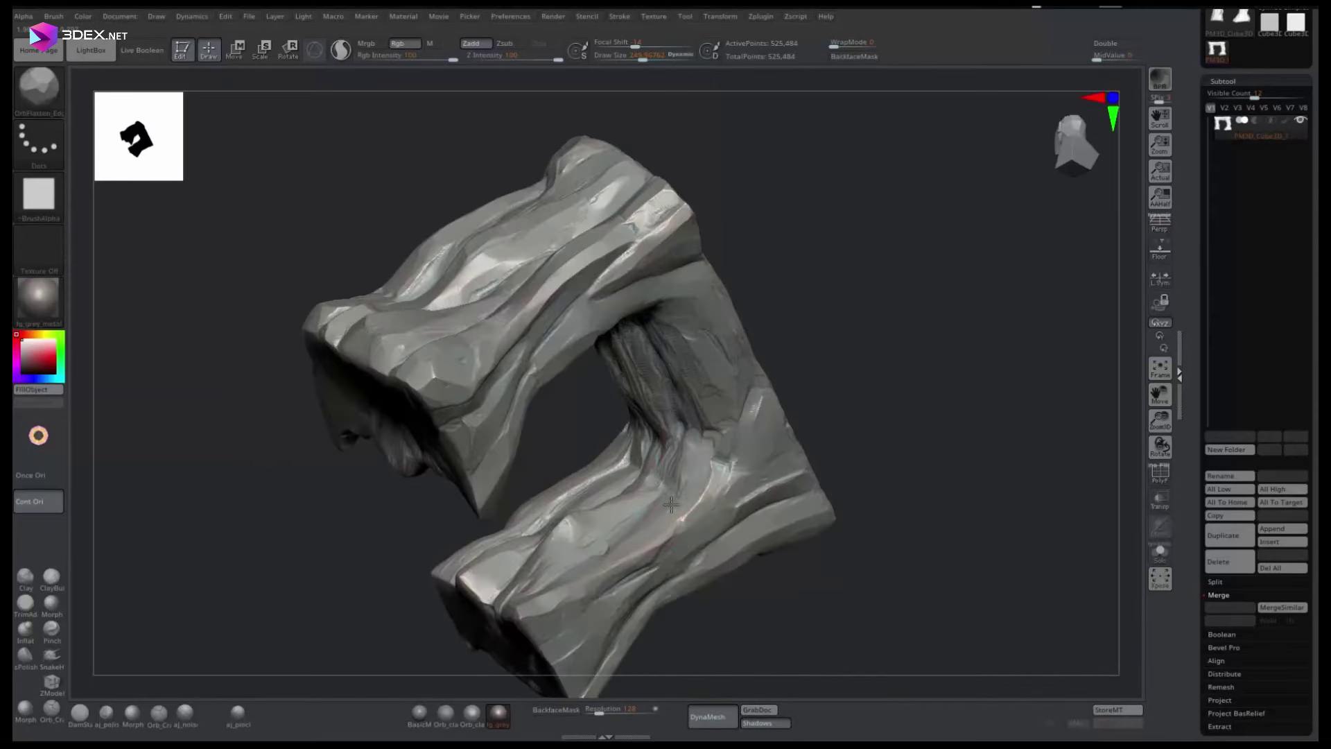
mouse_move(671, 505)
left_mouse_down()
mouse_move(585, 382)
mouse_move(726, 250)
mouse_move(476, 396)
mouse_move(707, 317)
mouse_move(679, 263)
mouse_move(345, 497)
mouse_move(262, 347)
left_mouse_up()
Chisel angular planes across the top slab, adjusting with the Move gizmo
mouse_move(580, 279)
left_mouse_down()
mouse_move(377, 538)
mouse_move(972, 506)
left_mouse_up()
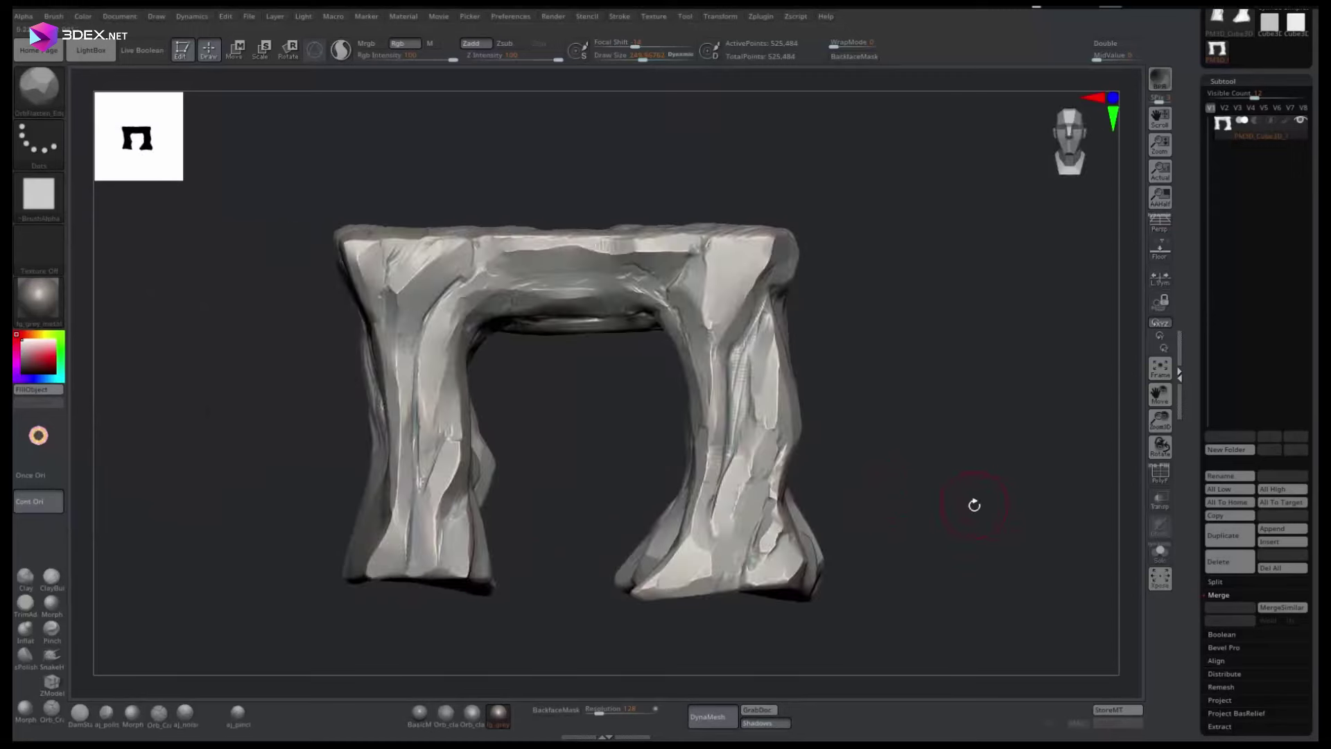
key("w")
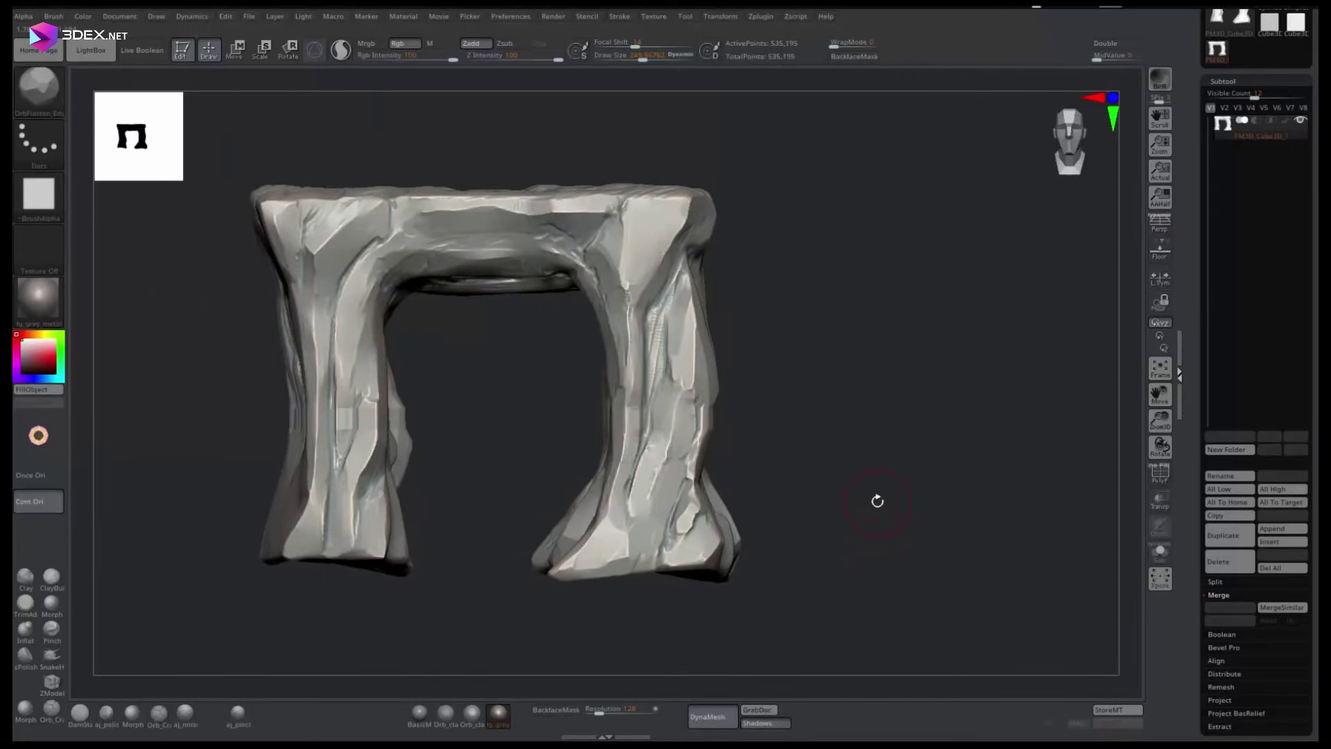
mouse_move(877, 500)
left_mouse_down()
mouse_move(589, 310)
mouse_move(835, 282)
mouse_move(871, 529)
mouse_move(900, 499)
mouse_move(490, 371)
left_mouse_up()
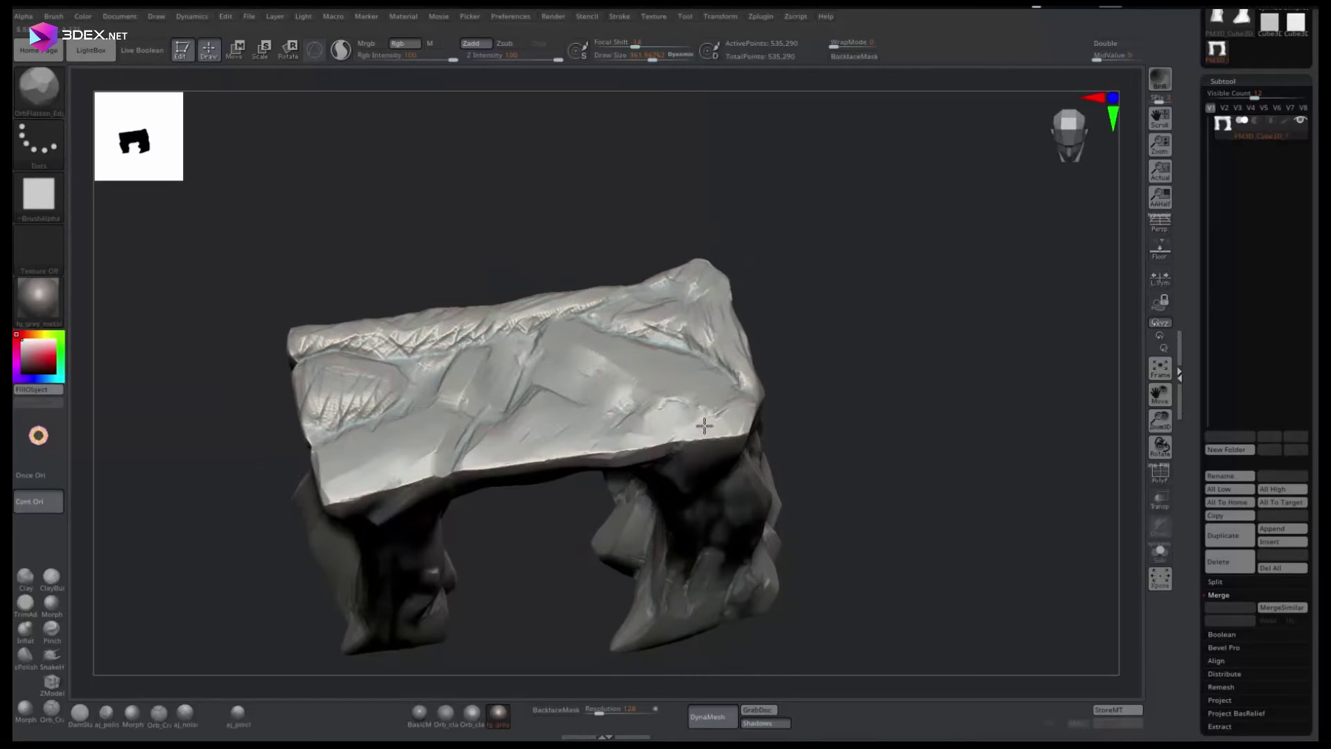
mouse_move(705, 426)
left_mouse_down()
mouse_move(841, 333)
mouse_move(502, 321)
left_mouse_up()
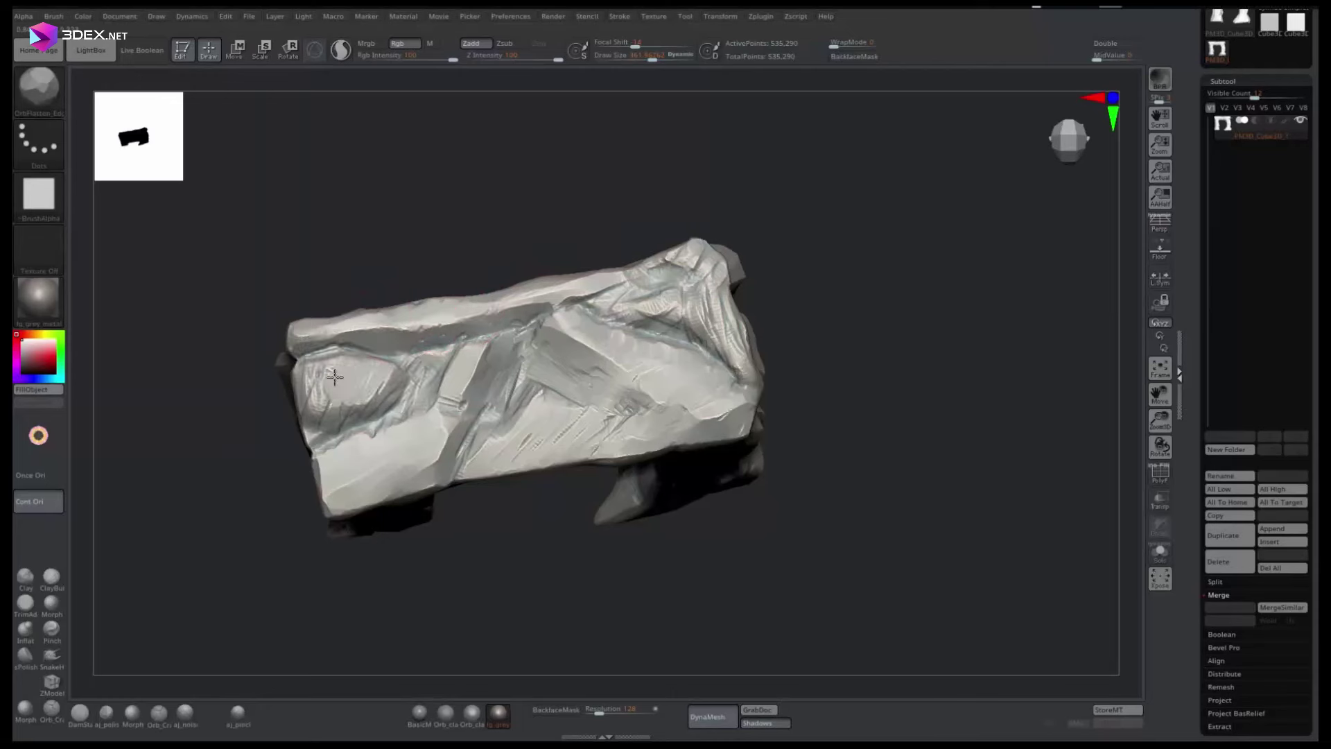
mouse_move(415, 407)
left_mouse_down()
mouse_move(826, 250)
mouse_move(641, 336)
mouse_move(740, 366)
left_mouse_up()
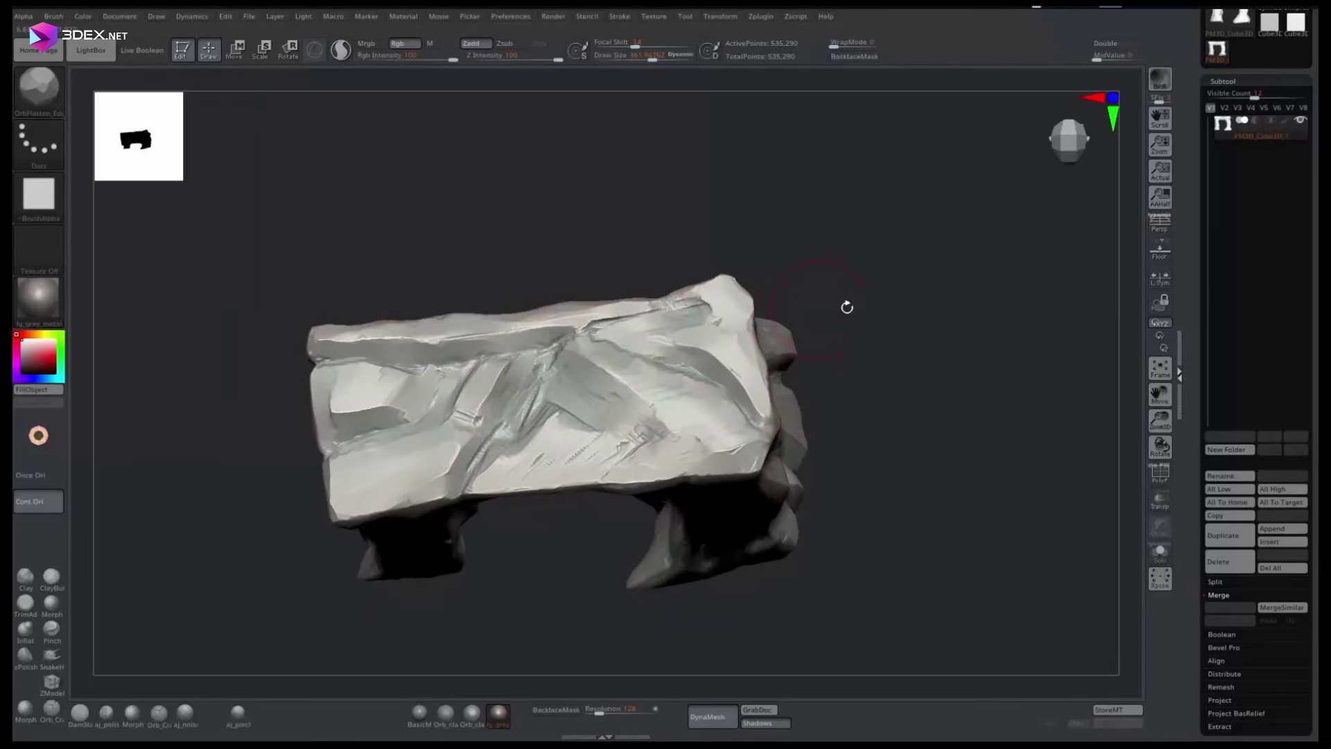
mouse_move(655, 314)
left_mouse_down()
mouse_move(610, 291)
mouse_move(575, 351)
mouse_move(840, 515)
mouse_move(876, 460)
mouse_move(881, 411)
mouse_move(843, 525)
left_mouse_up()
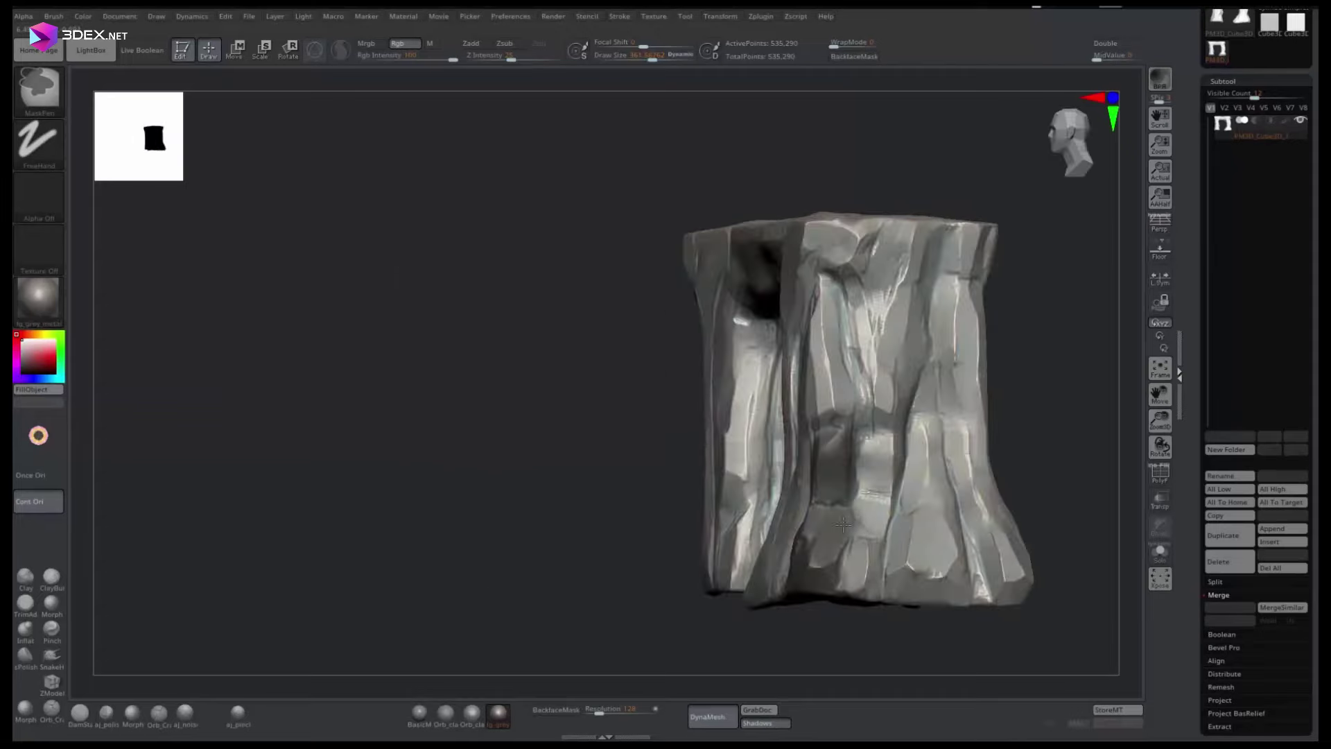
Etch branching Orb_Cracks lines into the arch's top slab and pillar faces
left_click_drag(971, 416, 975, 445)
key("w")
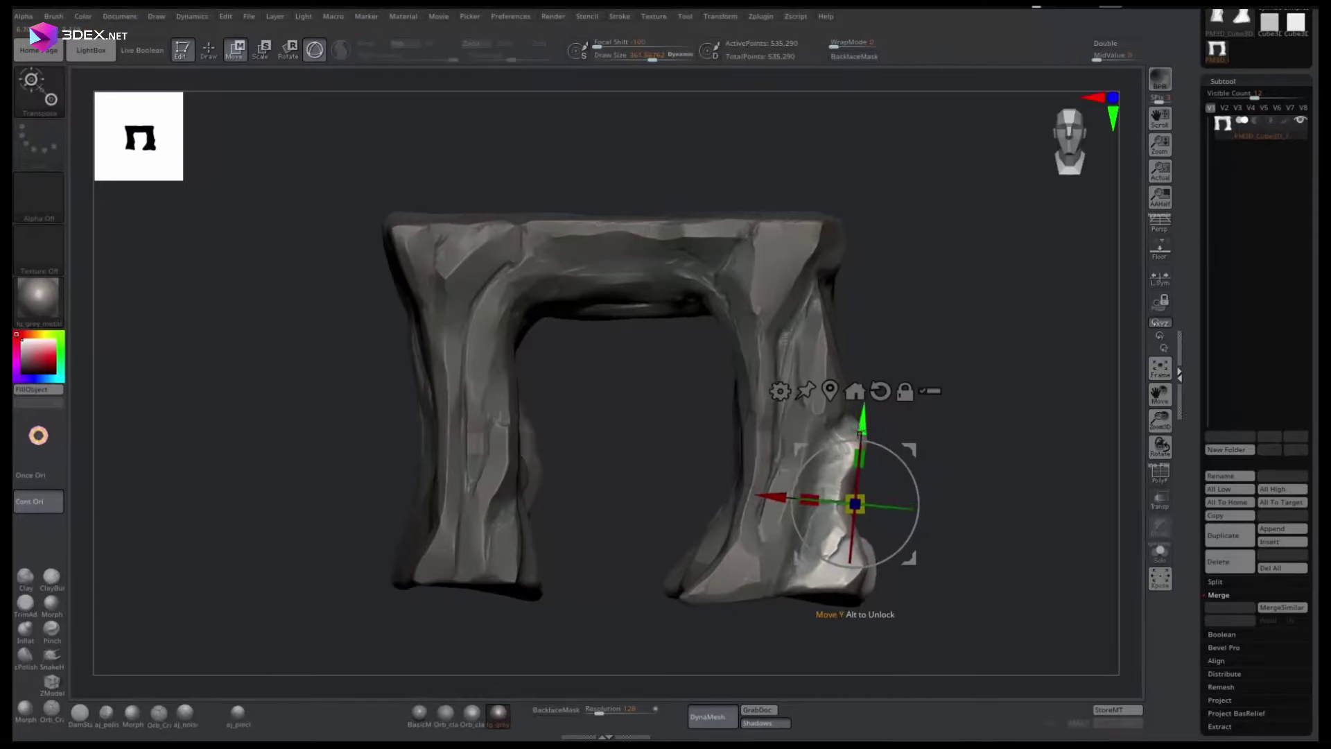
key("q")
mouse_move(971, 388)
left_mouse_down()
mouse_move(1067, 369)
mouse_move(830, 526)
mouse_move(895, 432)
mouse_move(936, 451)
mouse_move(839, 514)
mouse_move(996, 470)
mouse_move(1042, 425)
mouse_move(847, 594)
mouse_move(906, 529)
mouse_move(1005, 552)
mouse_move(825, 630)
mouse_move(888, 527)
mouse_move(1028, 470)
mouse_move(858, 296)
left_mouse_up()
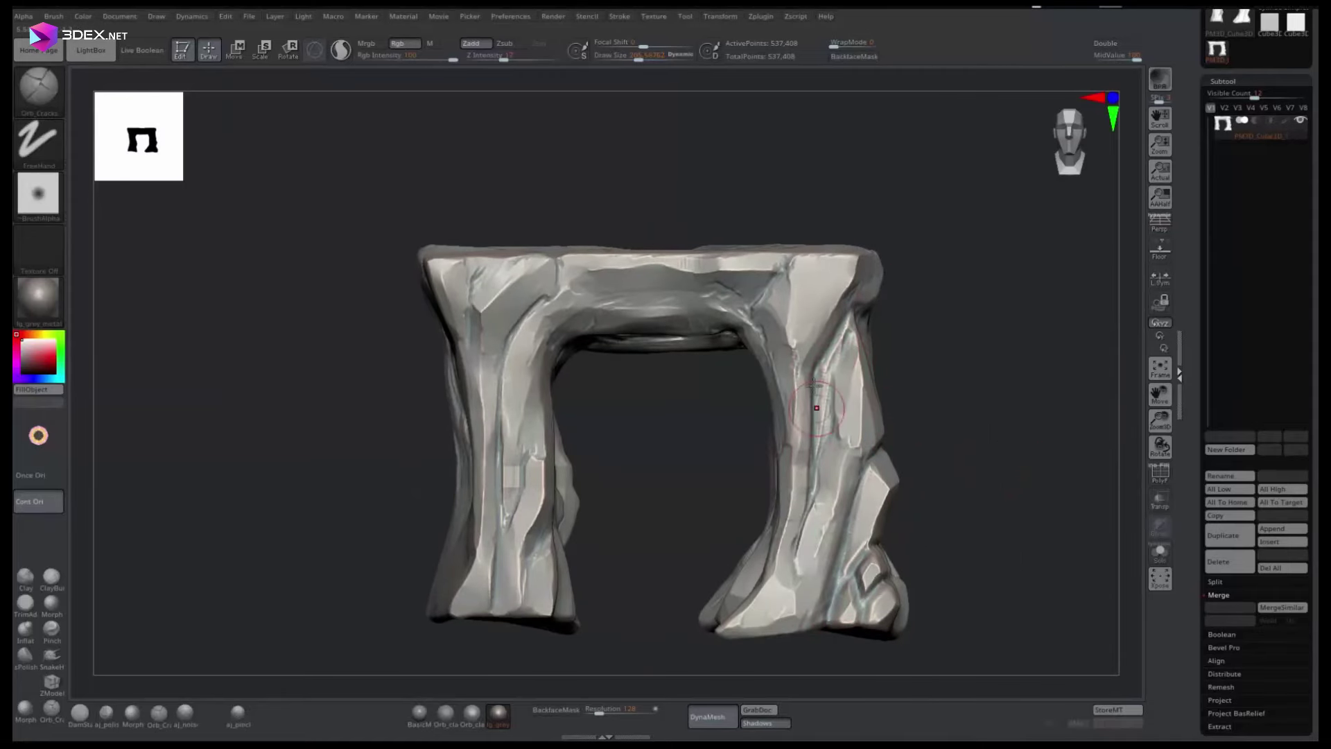
mouse_move(795, 483)
left_mouse_down()
mouse_move(1004, 351)
mouse_move(1029, 417)
mouse_move(984, 290)
left_mouse_up()
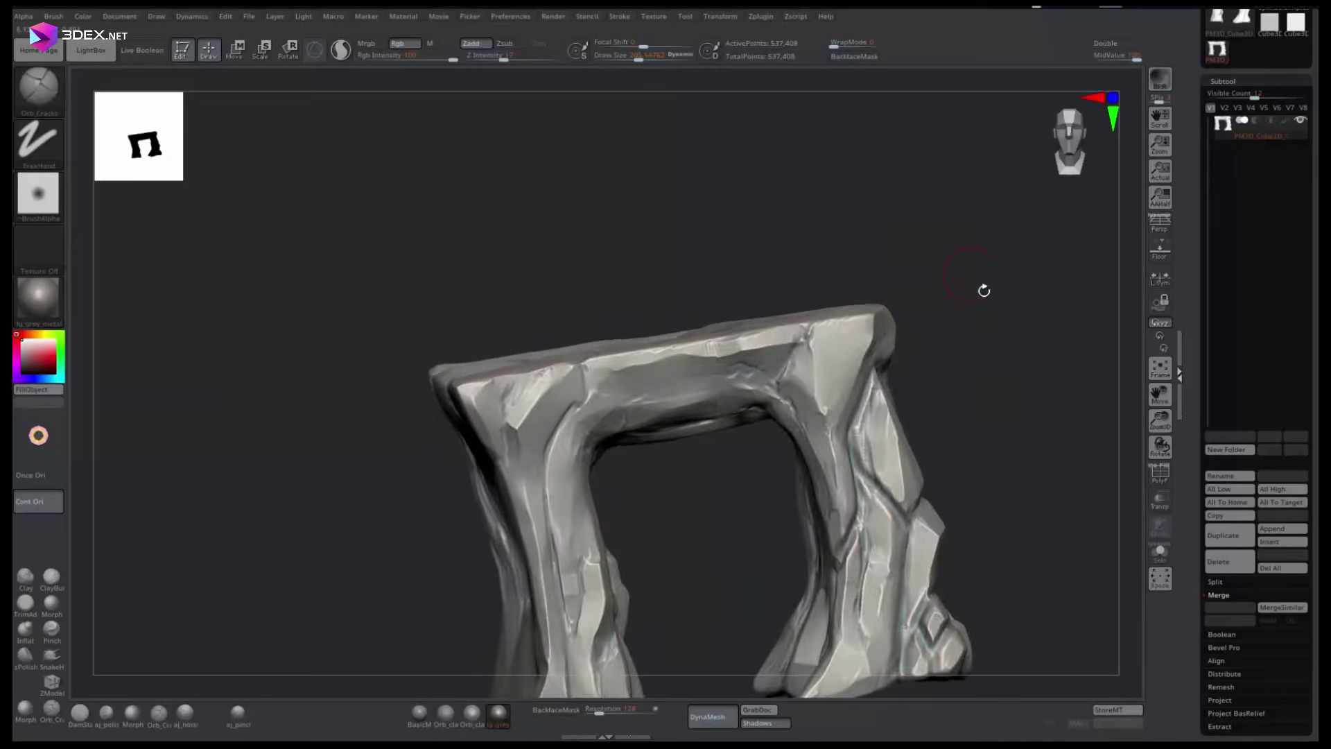
left_click_drag(778, 393, 883, 436)
Break the foot of the right pillar into chunky rock with the Move gizmo
mouse_move(717, 394)
left_mouse_down()
mouse_move(1008, 357)
mouse_move(803, 627)
mouse_move(752, 386)
mouse_move(648, 633)
mouse_move(755, 519)
left_mouse_up()
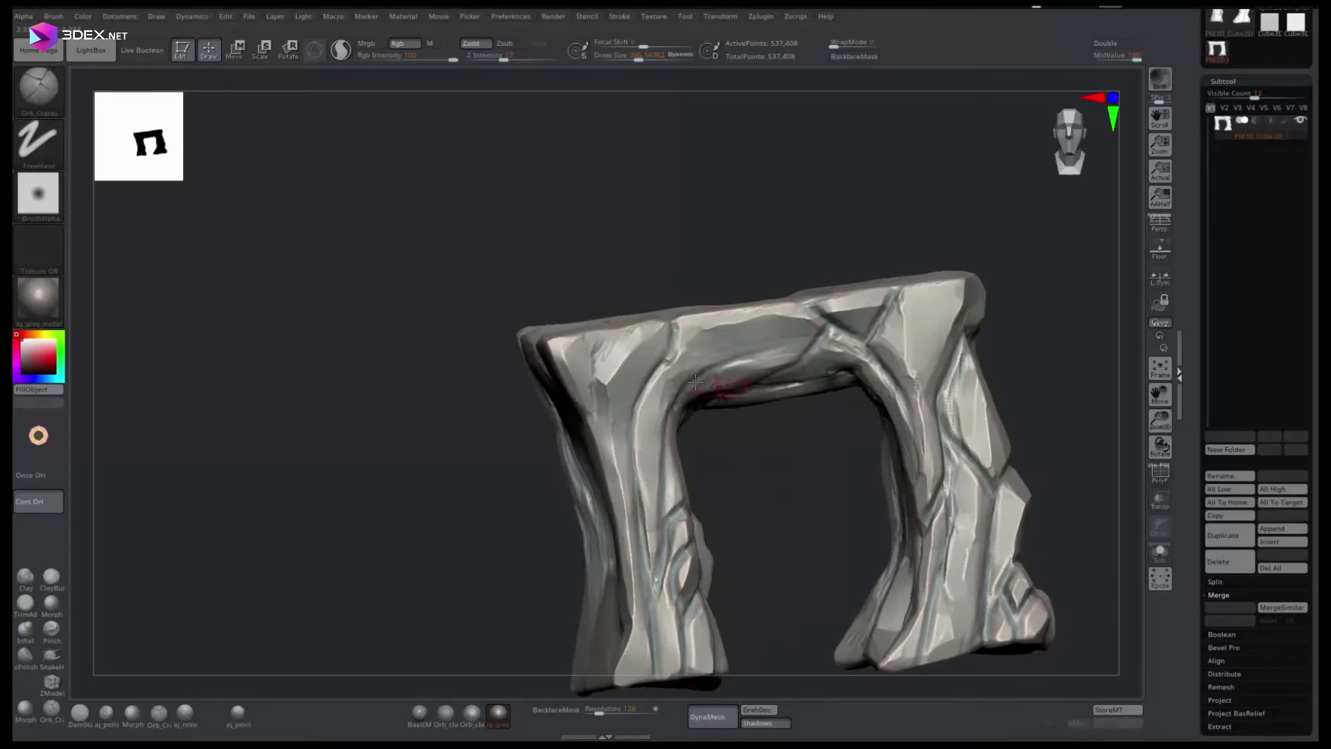
mouse_move(694, 382)
left_mouse_down()
mouse_move(784, 538)
mouse_move(771, 359)
mouse_move(659, 508)
left_mouse_up()
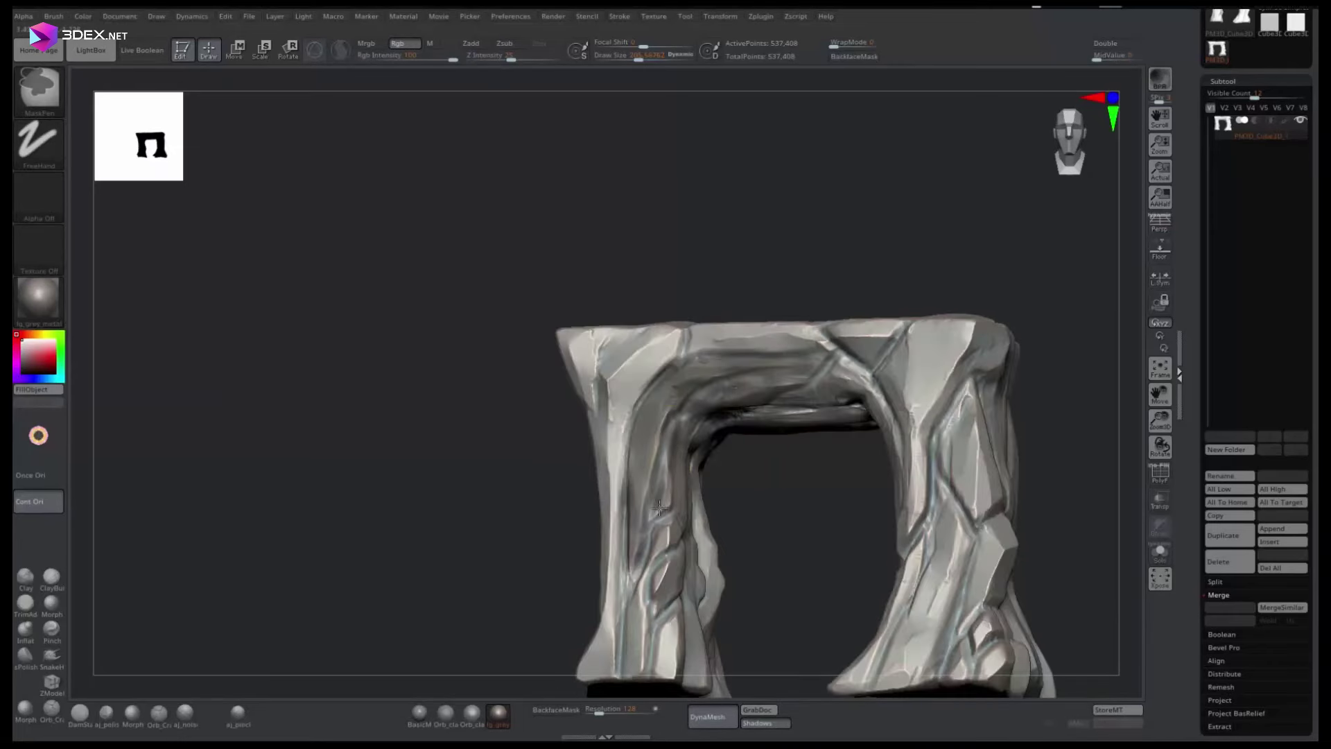
mouse_move(766, 506)
left_mouse_down()
mouse_move(841, 511)
mouse_move(601, 495)
mouse_move(678, 491)
mouse_move(541, 304)
left_mouse_up()
key("w")
key("q")
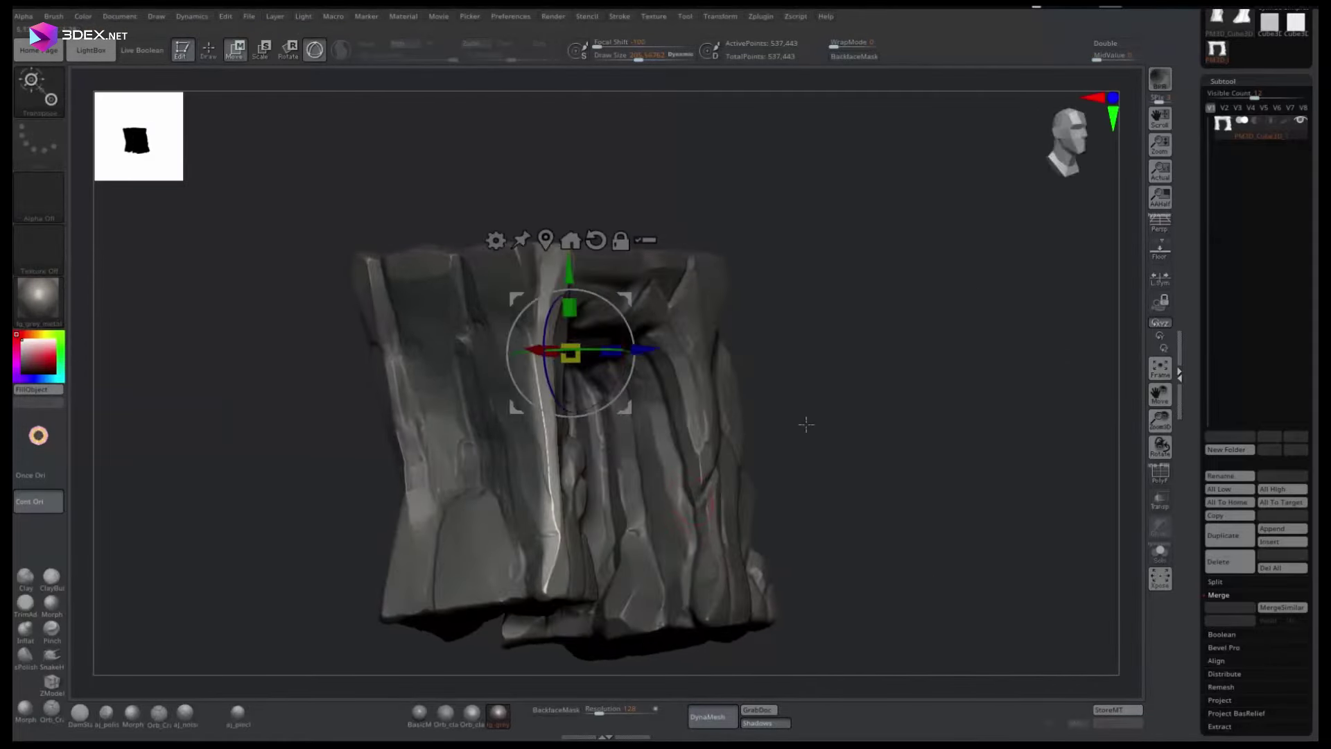
Flatten the arch's edges into sharper planes with OrbFlatten_Edg, adjusting the left leg
key("b")
key("o")
key("f")
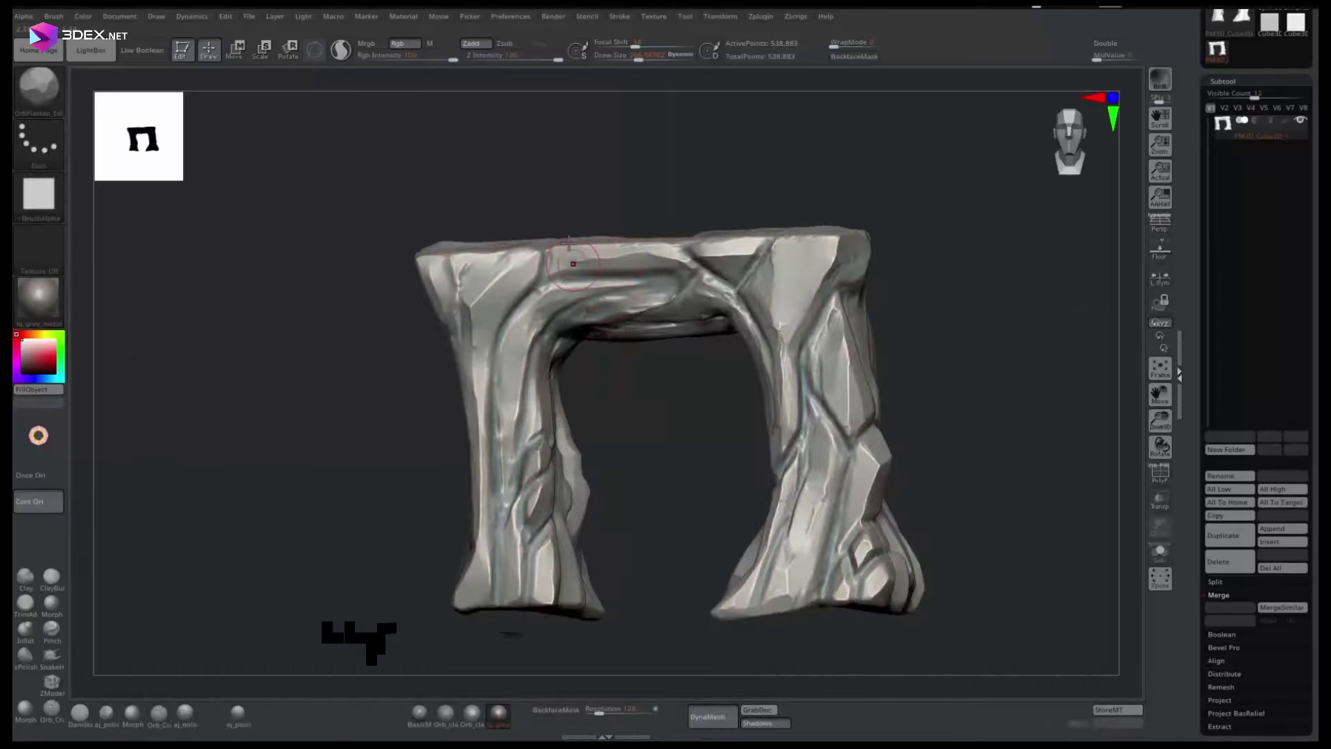
left_click_drag(450, 324, 534, 286)
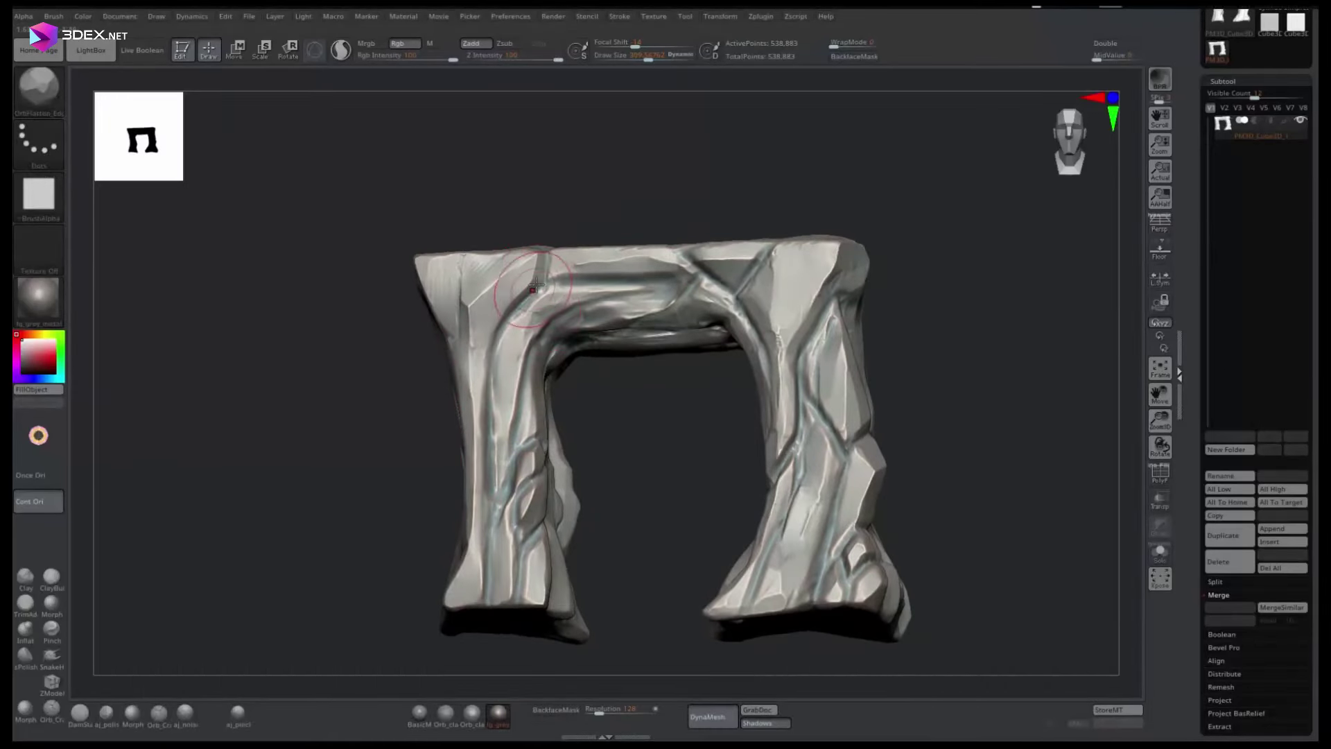
right_click_drag(552, 279, 575, 364)
mouse_move(560, 291)
right_mouse_down()
mouse_move(767, 143)
mouse_move(659, 292)
mouse_move(566, 332)
mouse_move(521, 524)
right_mouse_up()
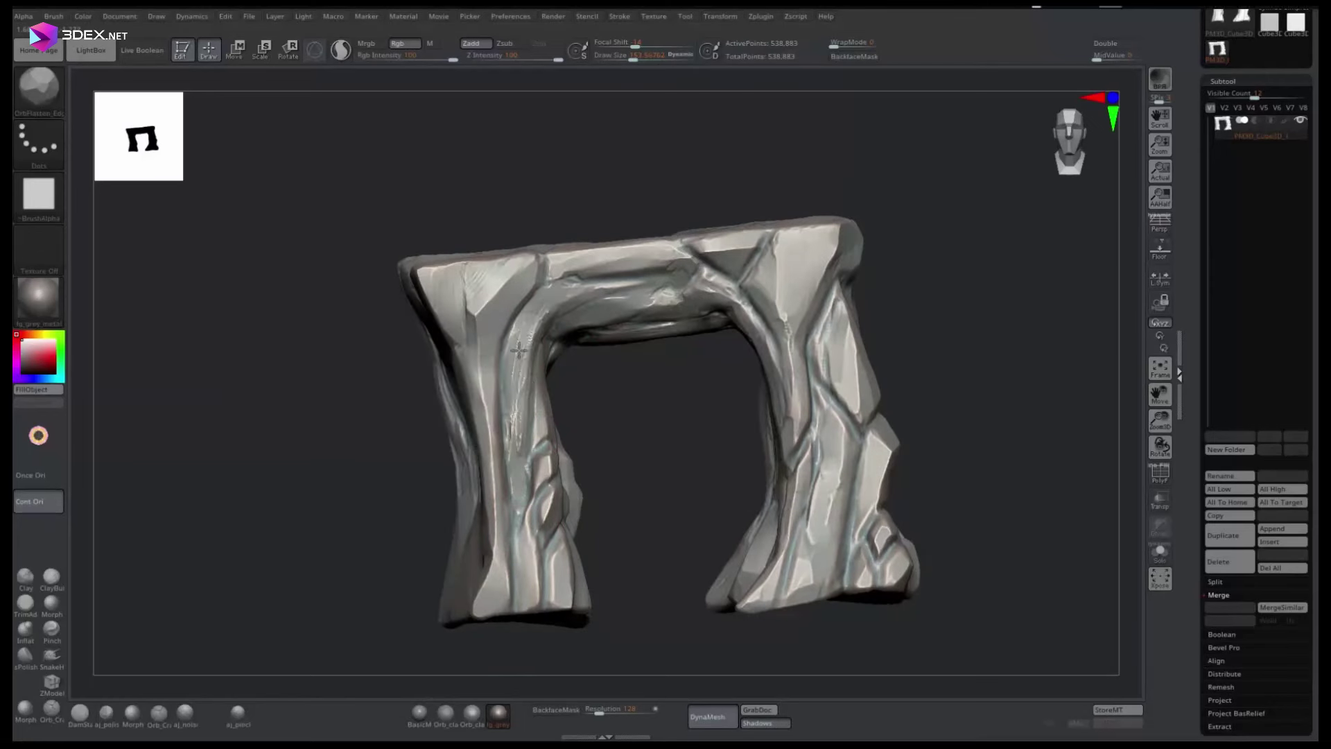
right_click_drag(519, 350, 537, 332)
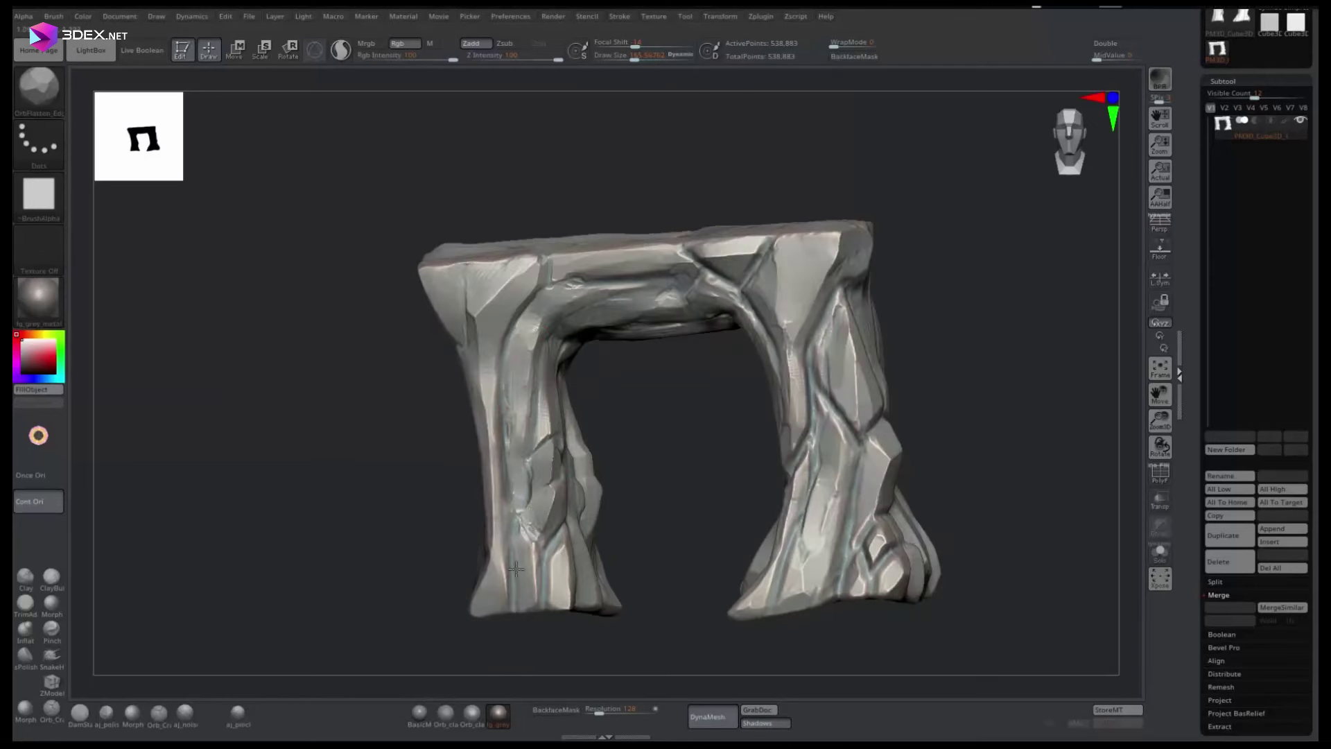
mouse_move(555, 499)
right_mouse_down()
mouse_move(636, 420)
mouse_move(568, 446)
mouse_move(589, 506)
mouse_move(476, 607)
mouse_move(588, 526)
mouse_move(609, 262)
mouse_move(645, 403)
right_mouse_up()
key("w")
key("q")
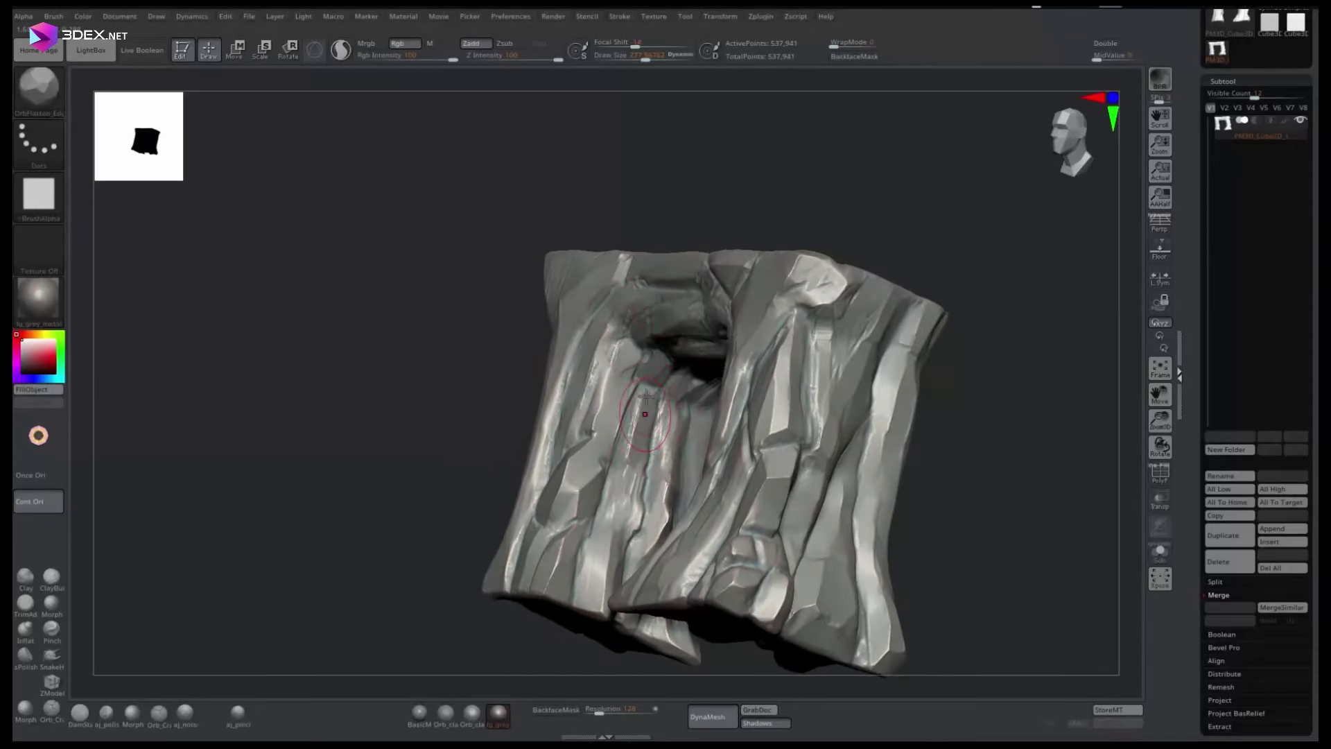
Fracture the outer pillar sides with angular planes, working all around the arch
right_click_drag(606, 519, 662, 404)
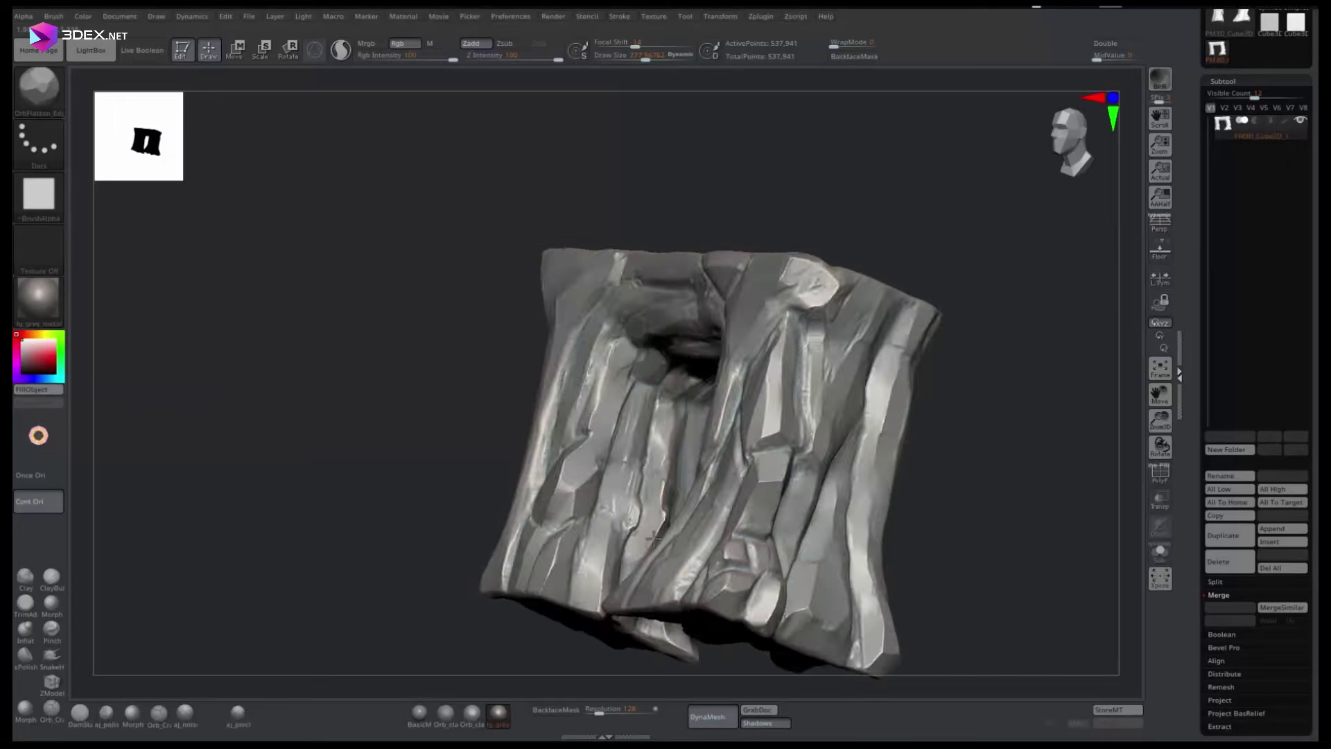
mouse_move(636, 547)
right_mouse_down()
mouse_move(1034, 416)
mouse_move(1056, 435)
right_mouse_up()
right_click_drag(458, 645, 436, 660)
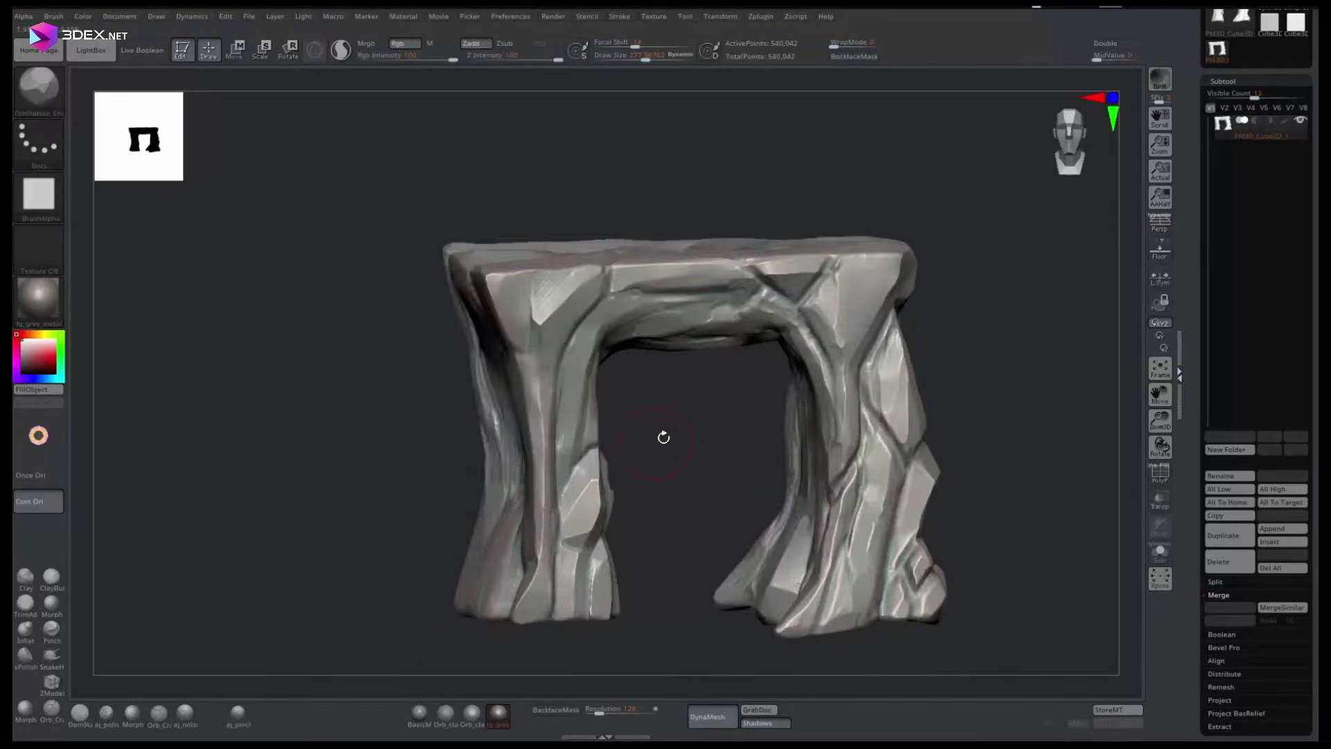
mouse_move(494, 618)
right_mouse_down()
mouse_move(632, 581)
mouse_move(480, 554)
mouse_move(498, 492)
mouse_move(948, 220)
mouse_move(618, 119)
mouse_move(617, 317)
mouse_move(572, 194)
mouse_move(556, 249)
right_mouse_up()
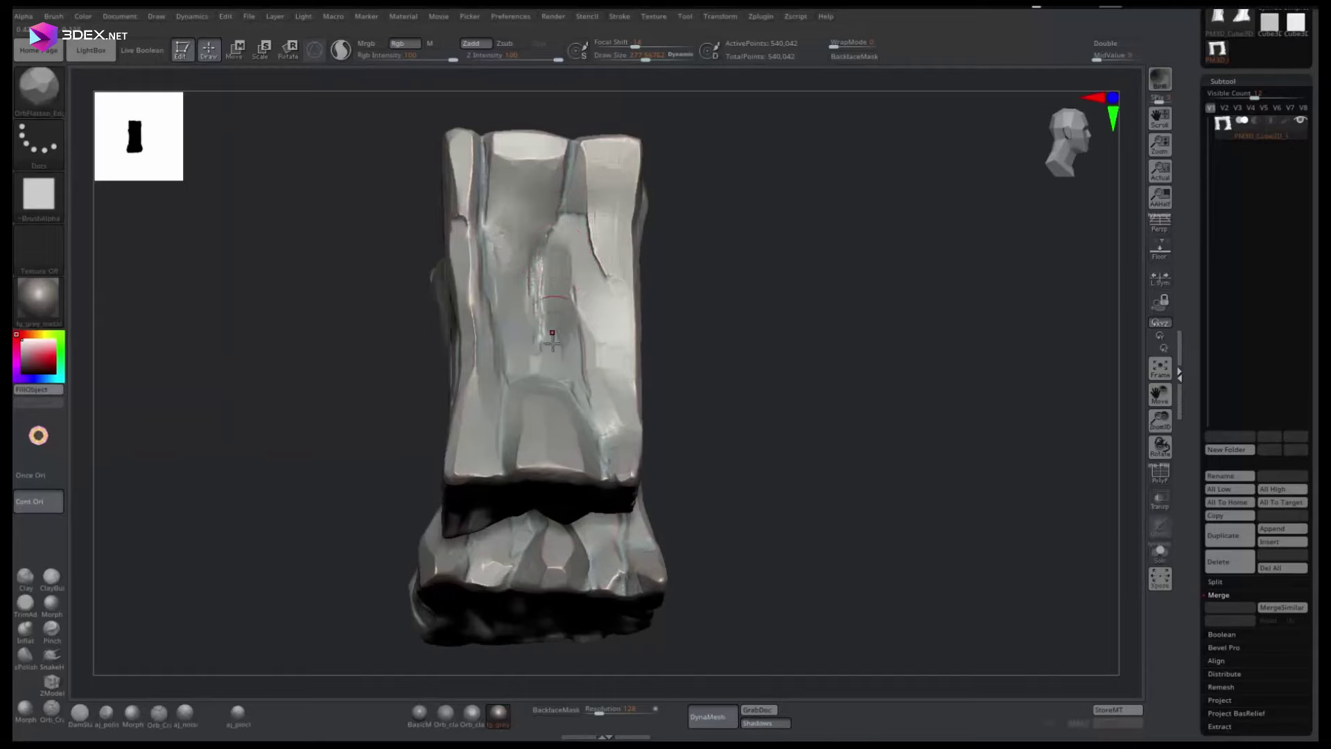
mouse_move(553, 339)
right_mouse_down()
mouse_move(773, 164)
mouse_move(895, 208)
mouse_move(965, 273)
mouse_move(510, 494)
mouse_move(496, 388)
right_mouse_up()
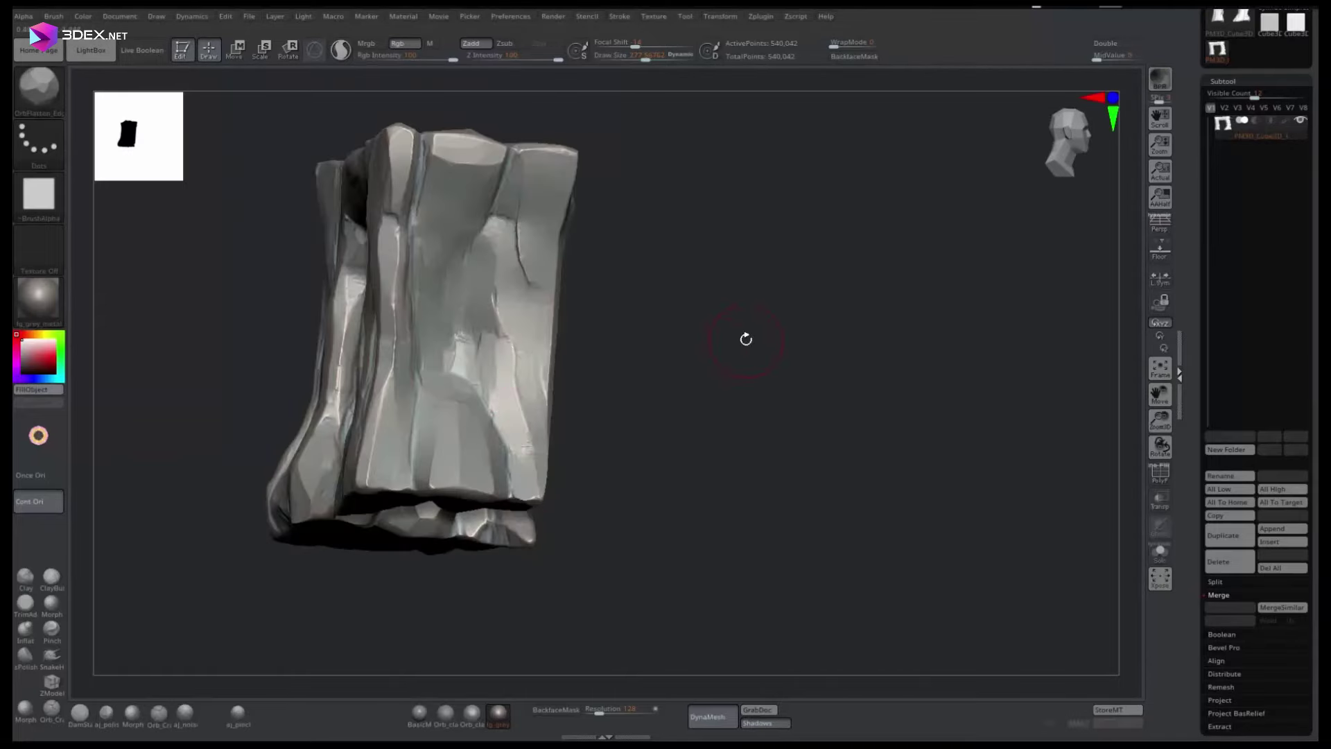
mouse_move(746, 339)
right_mouse_down()
mouse_move(663, 315)
mouse_move(531, 399)
mouse_move(568, 229)
mouse_move(529, 266)
mouse_move(499, 327)
mouse_move(559, 559)
mouse_move(748, 198)
right_mouse_up()
mouse_move(579, 196)
right_mouse_down()
mouse_move(321, 310)
mouse_move(365, 549)
mouse_move(779, 220)
mouse_move(656, 166)
mouse_move(607, 328)
right_mouse_up()
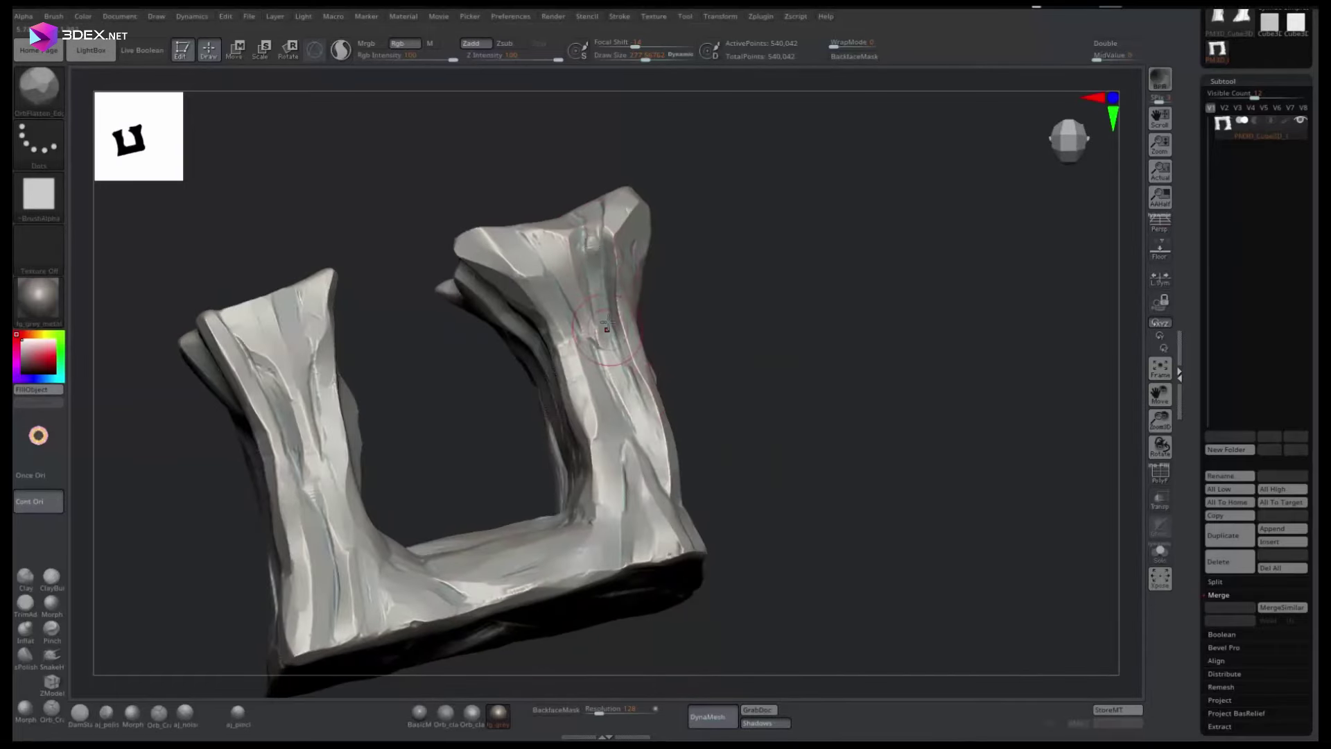
mouse_move(611, 379)
right_mouse_down()
mouse_move(811, 276)
mouse_move(465, 458)
mouse_move(479, 437)
mouse_move(458, 444)
mouse_move(417, 252)
mouse_move(651, 256)
mouse_move(452, 233)
mouse_move(485, 235)
mouse_move(658, 271)
mouse_move(473, 314)
right_mouse_up()
mouse_move(446, 393)
right_mouse_down()
mouse_move(624, 360)
mouse_move(486, 367)
mouse_move(518, 380)
right_mouse_up()
mouse_move(573, 148)
right_mouse_down()
mouse_move(659, 229)
mouse_move(808, 467)
mouse_move(1038, 494)
right_mouse_up()
Set DynaMesh resolution to 400, append a cube, and lower it onto the arch top
left_click_drag(599, 712, 603, 708)
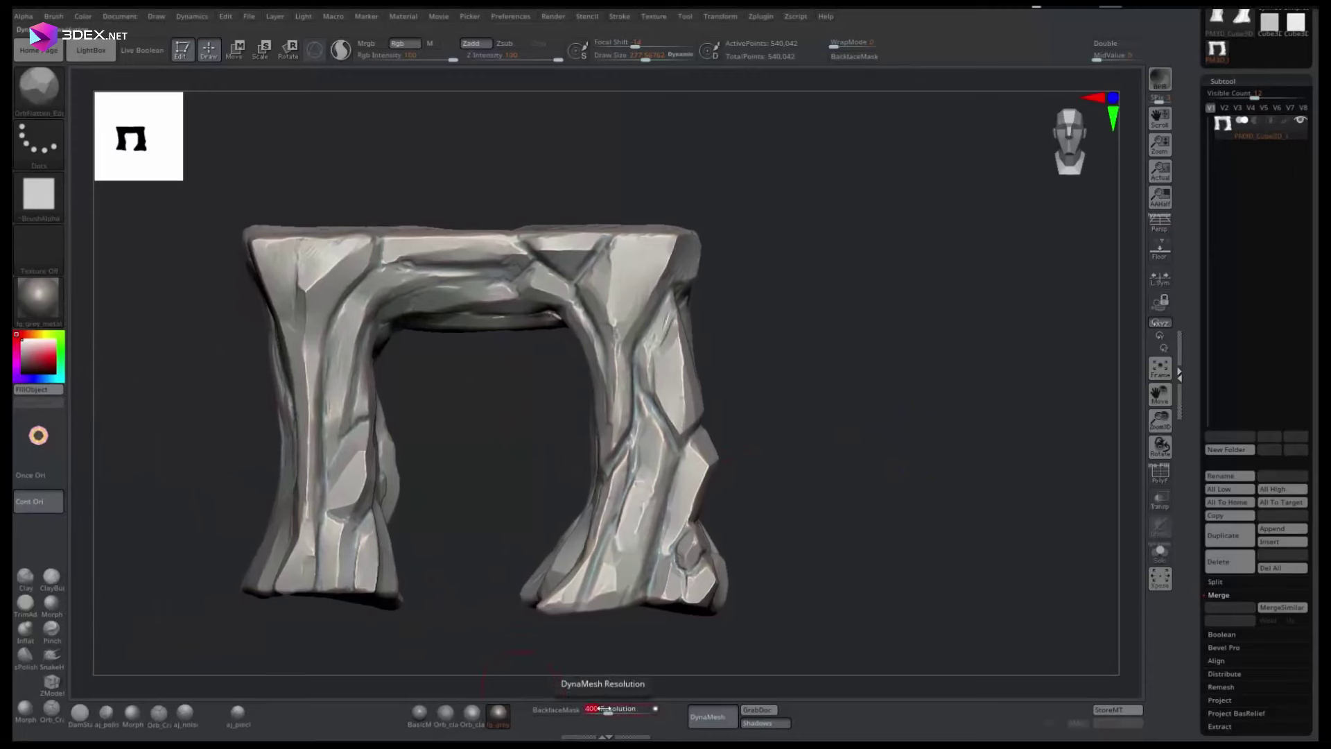
left_click(1272, 528)
left_click(850, 500)
key("w")
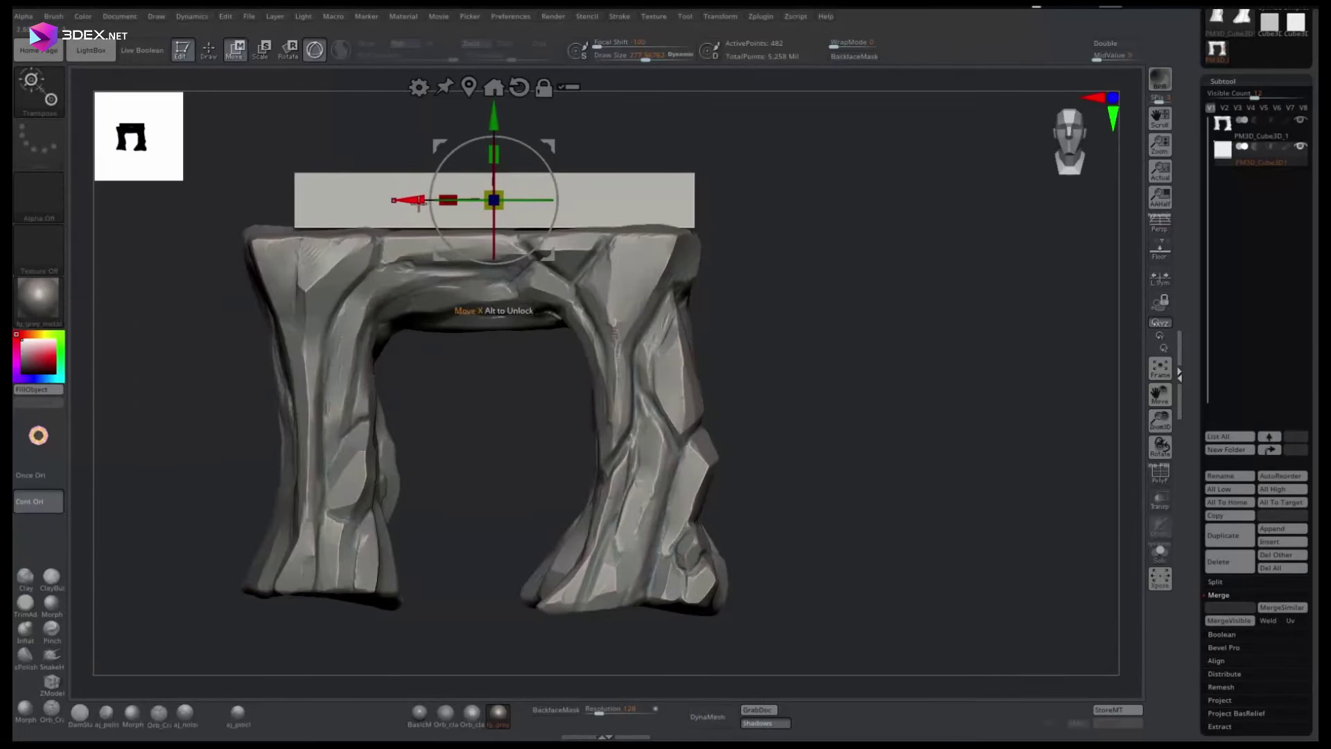
mouse_move(418, 203)
right_mouse_down()
mouse_move(555, 278)
mouse_move(751, 323)
mouse_move(654, 178)
mouse_move(742, 268)
mouse_move(846, 223)
mouse_move(829, 214)
mouse_move(897, 315)
mouse_move(856, 219)
right_mouse_up()
key("w")
key("q")
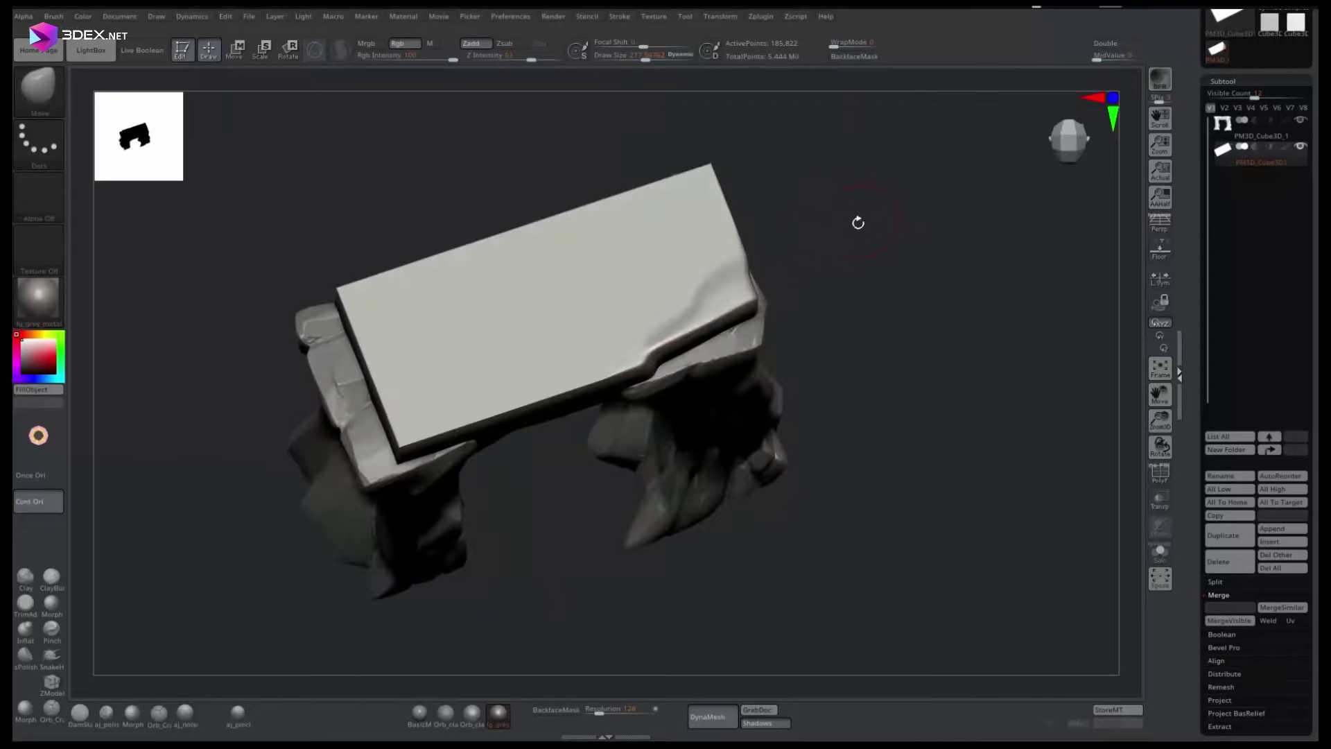
Push the slab's edge into an uneven, wavy shape with an enlarged Move brush
left_click_drag(855, 220, 743, 107)
mouse_move(742, 106)
right_mouse_down()
mouse_move(487, 391)
mouse_move(888, 277)
mouse_move(862, 268)
mouse_move(555, 508)
mouse_move(633, 440)
mouse_move(651, 445)
mouse_move(581, 327)
right_mouse_up()
left_click_drag(591, 337, 613, 337)
mouse_move(613, 338)
right_mouse_down()
mouse_move(554, 404)
mouse_move(701, 330)
mouse_move(989, 318)
right_mouse_up()
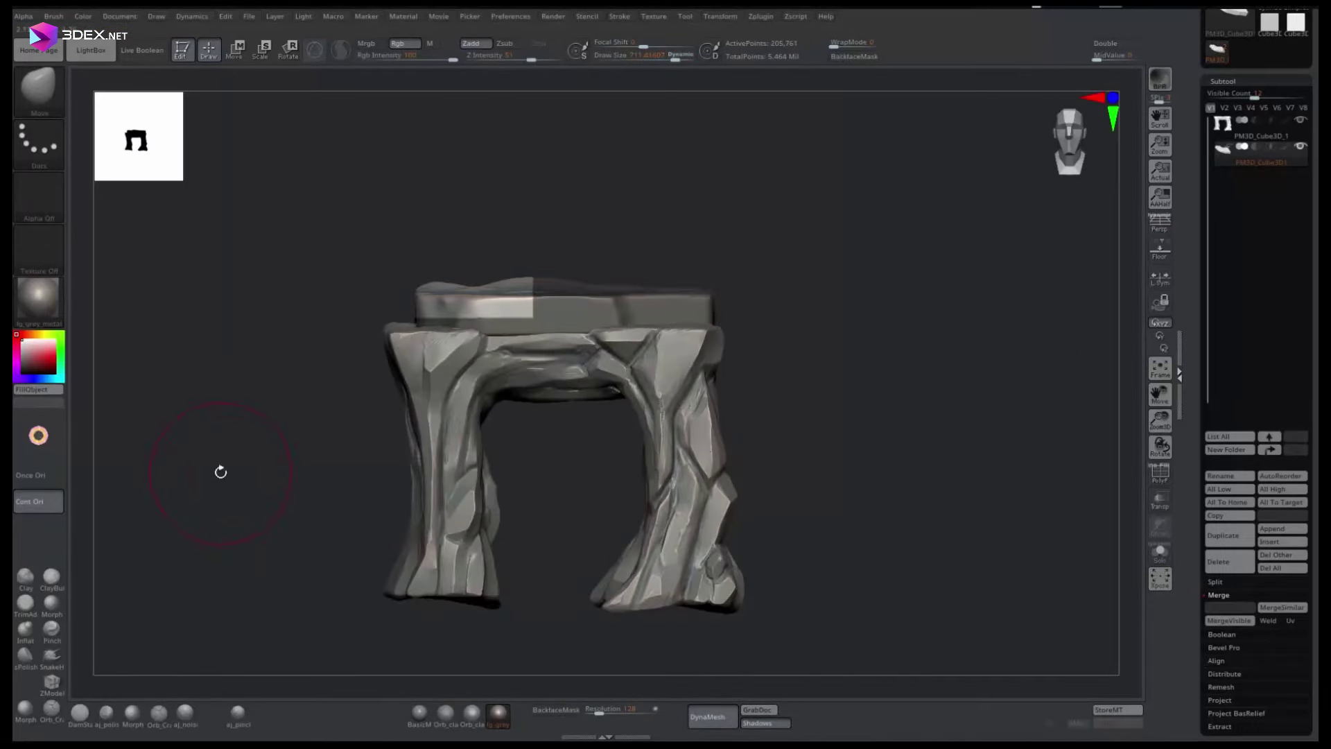
left_click(1223, 81)
left_click(1225, 198)
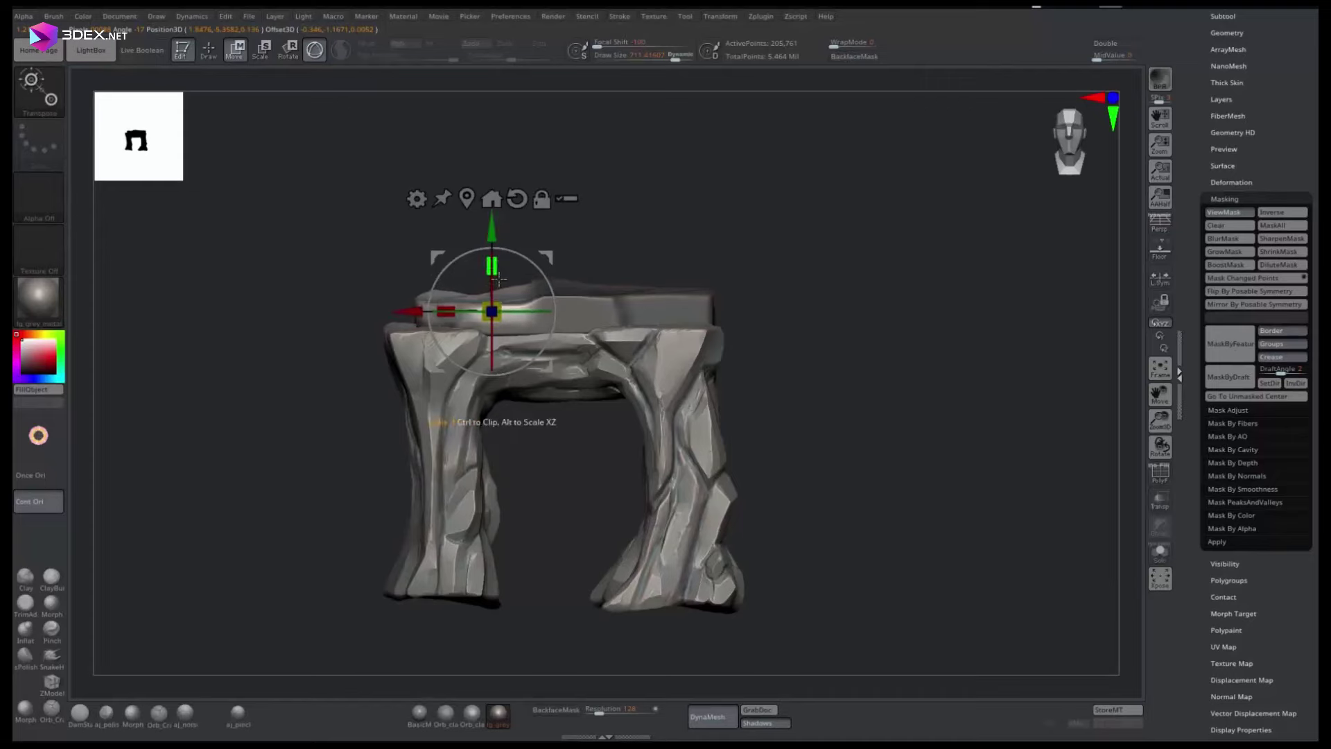
Switch the active part between the arch pillars and top slab, and view the slab top
mouse_move(499, 280)
right_mouse_down()
mouse_move(841, 249)
mouse_move(826, 407)
mouse_move(666, 473)
mouse_move(879, 398)
mouse_move(805, 383)
mouse_move(763, 490)
mouse_move(843, 499)
mouse_move(677, 595)
mouse_move(868, 499)
mouse_move(679, 572)
mouse_move(812, 534)
mouse_move(860, 499)
mouse_move(832, 485)
mouse_move(911, 429)
right_mouse_up()
key("q")
key("d")
key("shift+d")
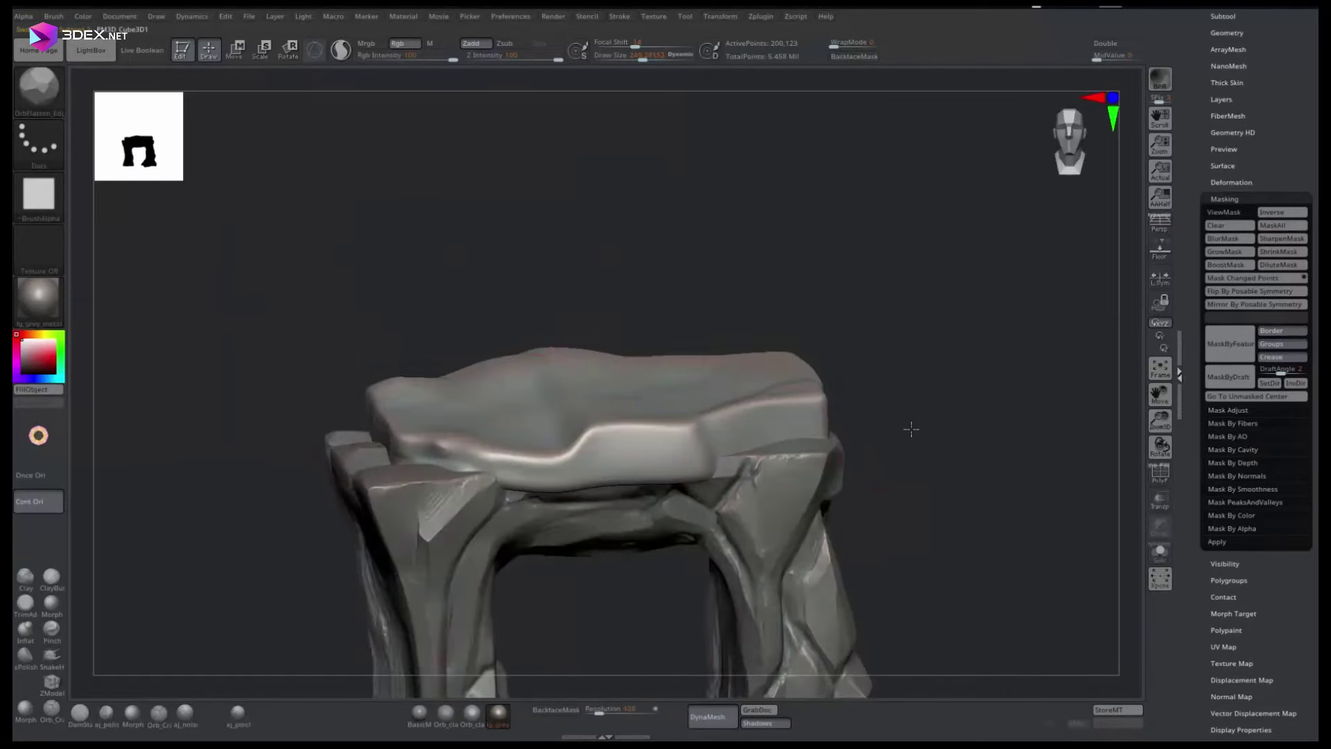
mouse_move(613, 478)
right_mouse_down()
mouse_move(636, 529)
mouse_move(426, 436)
right_mouse_up()
mouse_move(922, 280)
right_mouse_down()
mouse_move(891, 261)
mouse_move(651, 296)
right_mouse_up()
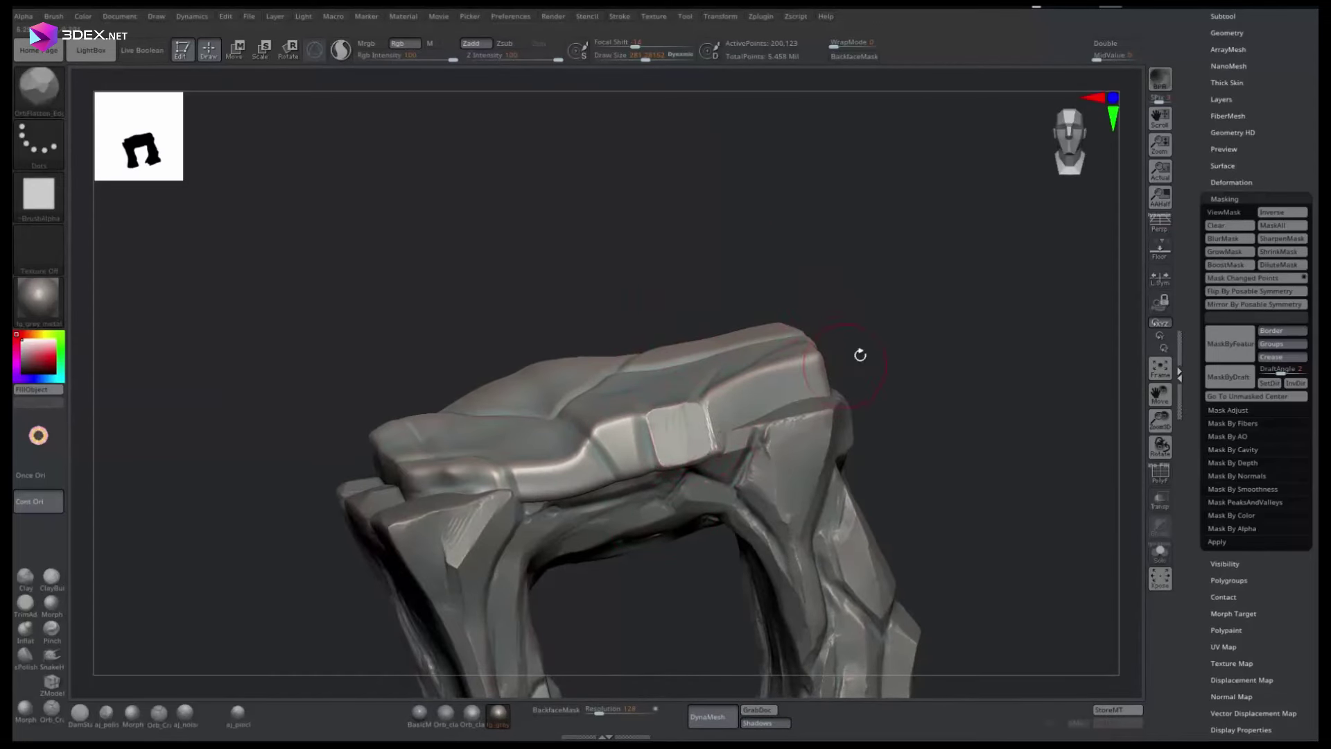
mouse_move(860, 355)
right_mouse_down()
mouse_move(846, 367)
mouse_move(831, 333)
right_mouse_up()
mouse_move(796, 396)
right_mouse_down()
mouse_move(737, 414)
mouse_move(857, 370)
right_mouse_up()
Orbit around the slab and supports to inspect them, and pick a different sculpting brush
mouse_move(974, 330)
right_mouse_down()
mouse_move(950, 305)
mouse_move(680, 417)
right_mouse_up()
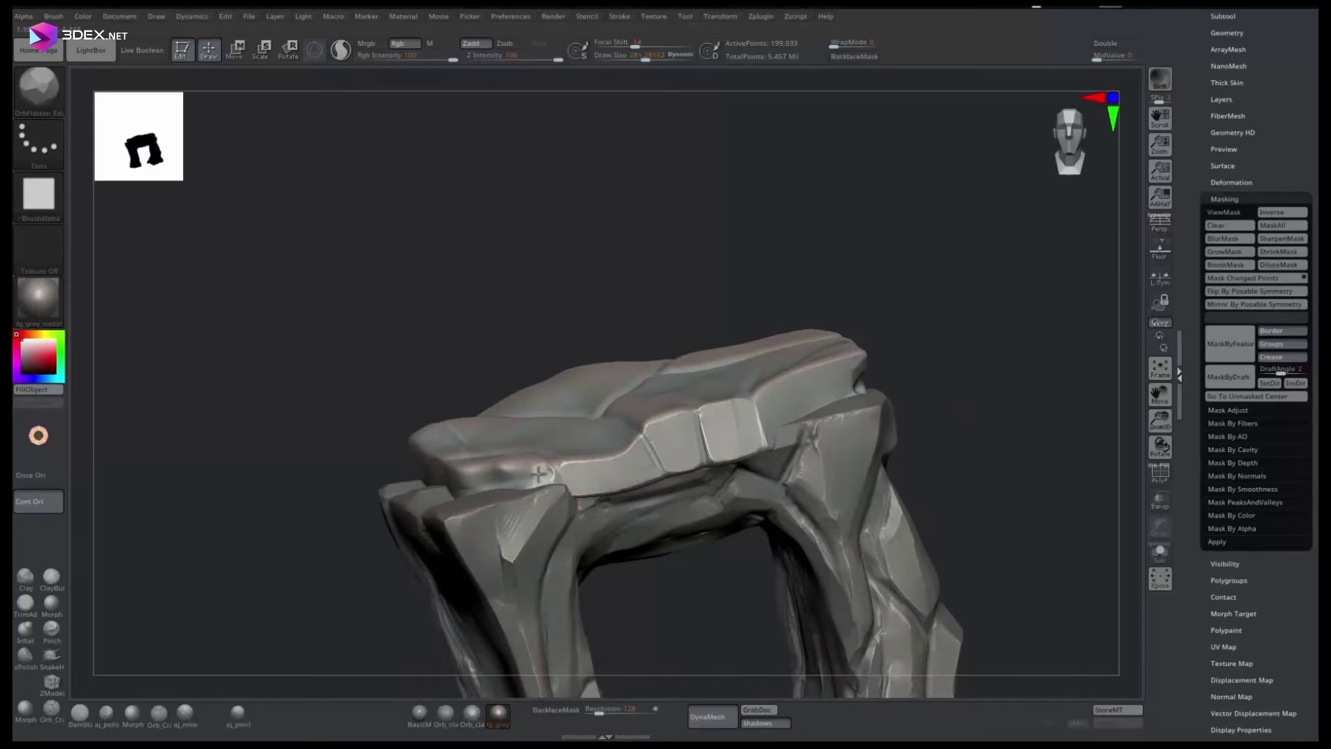
mouse_move(538, 474)
right_mouse_down()
mouse_move(576, 456)
mouse_move(534, 181)
mouse_move(468, 334)
mouse_move(535, 397)
right_mouse_up()
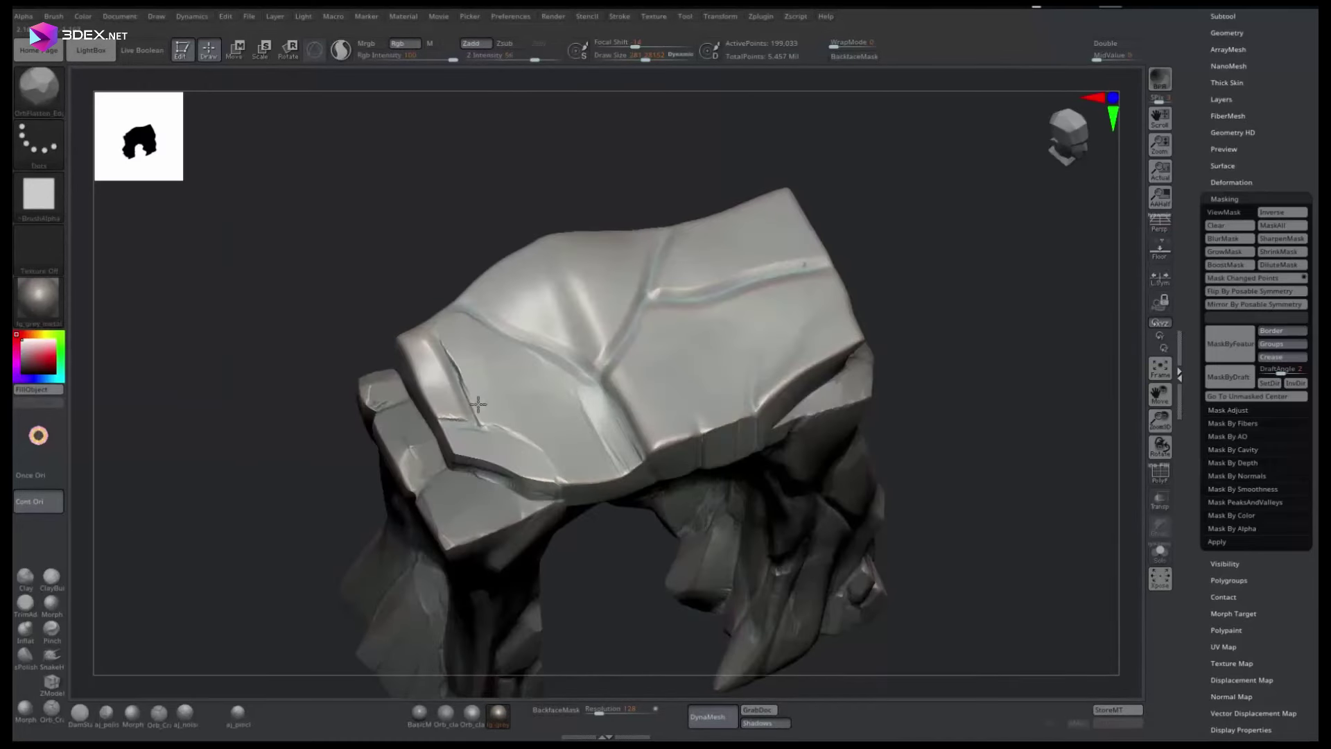
mouse_move(512, 449)
right_mouse_down()
mouse_move(514, 413)
mouse_move(624, 387)
mouse_move(880, 238)
mouse_move(558, 442)
mouse_move(770, 322)
right_mouse_up()
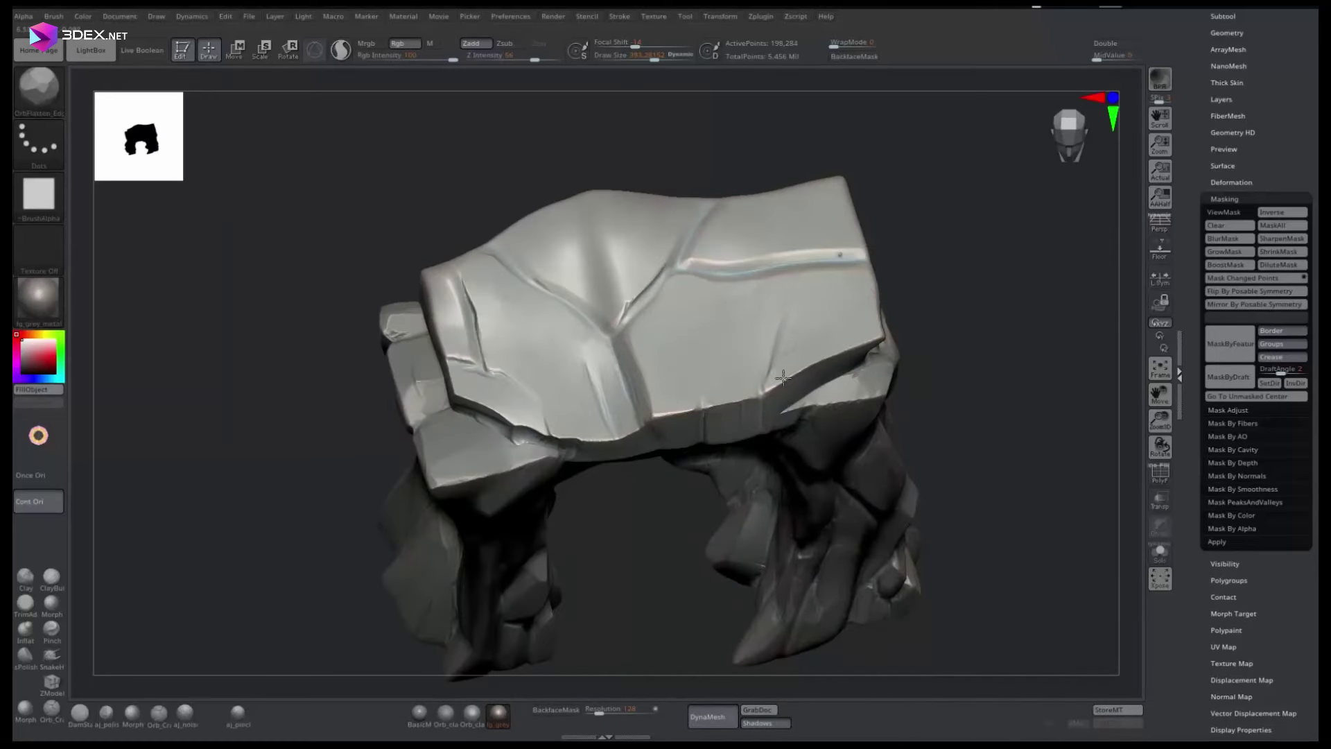
right_click_drag(783, 377, 843, 240)
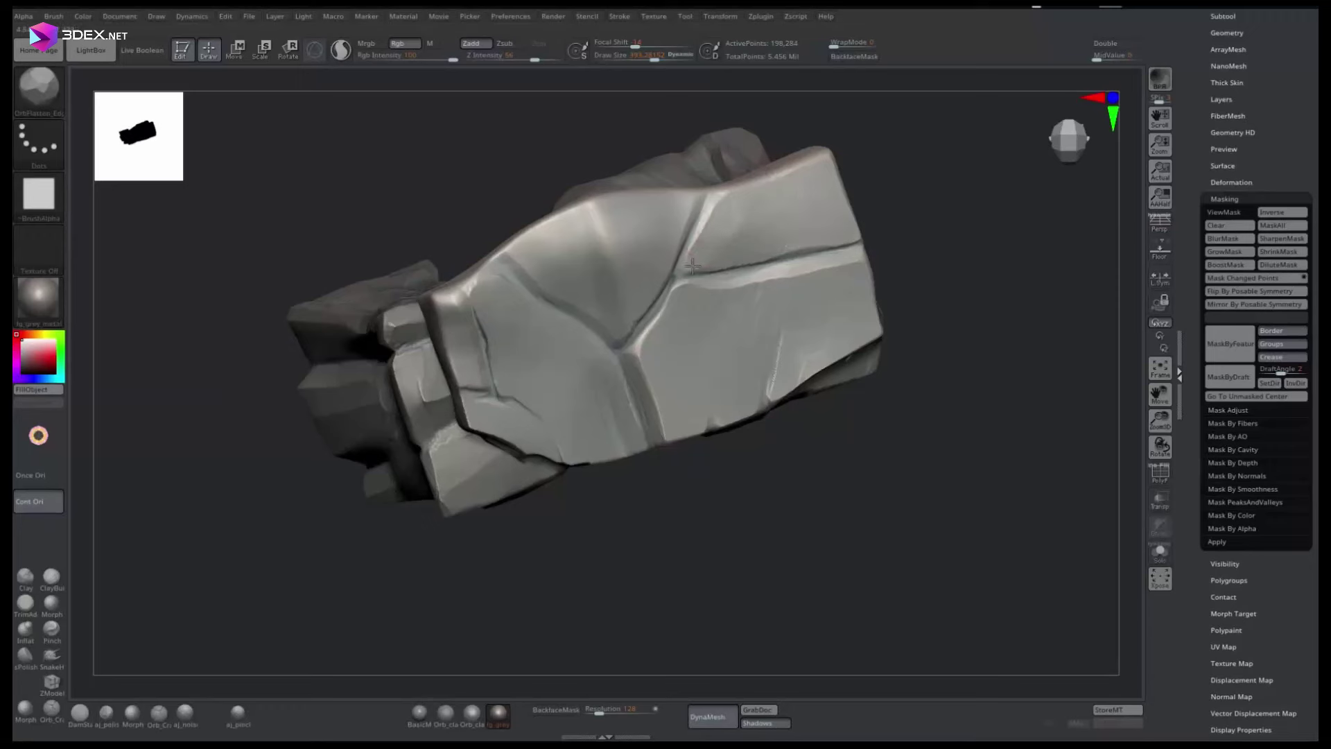
mouse_move(692, 265)
right_mouse_down()
mouse_move(936, 202)
mouse_move(522, 240)
right_mouse_up()
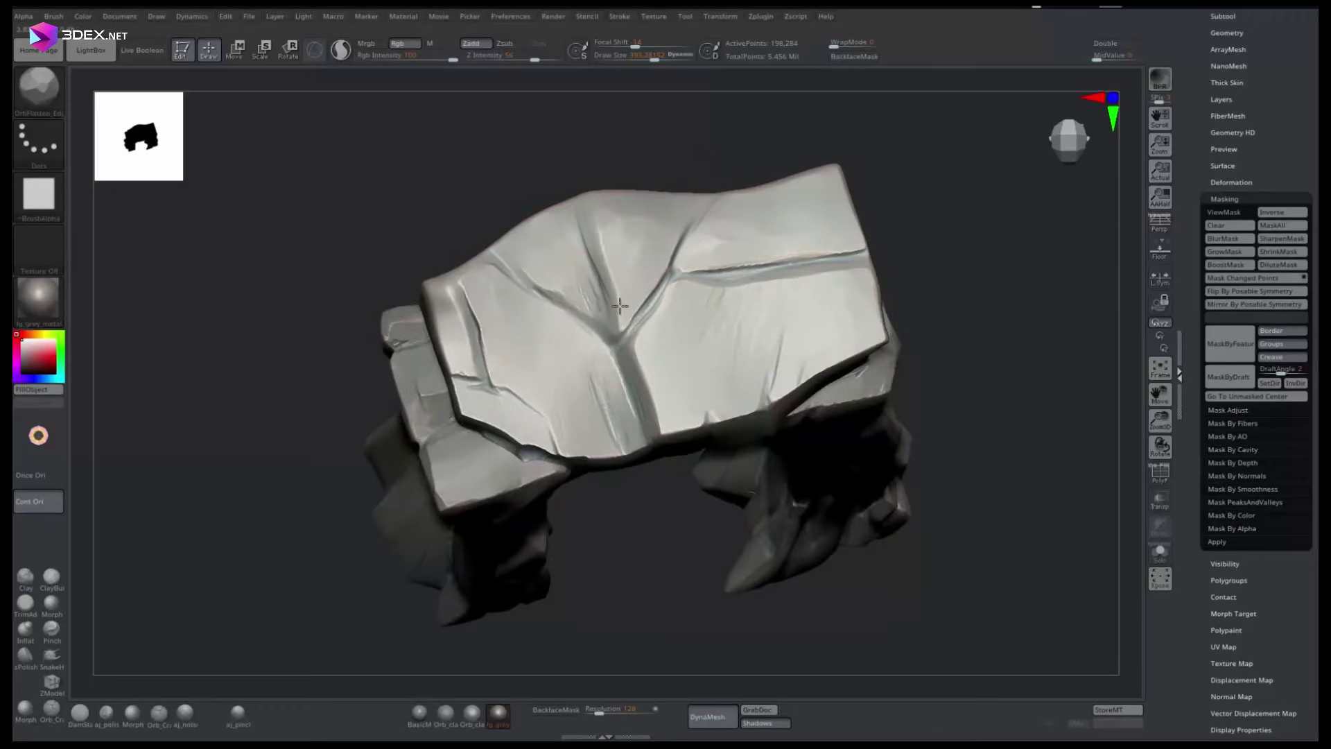
mouse_move(749, 155)
right_mouse_down()
mouse_move(627, 199)
mouse_move(627, 276)
mouse_move(472, 252)
right_mouse_up()
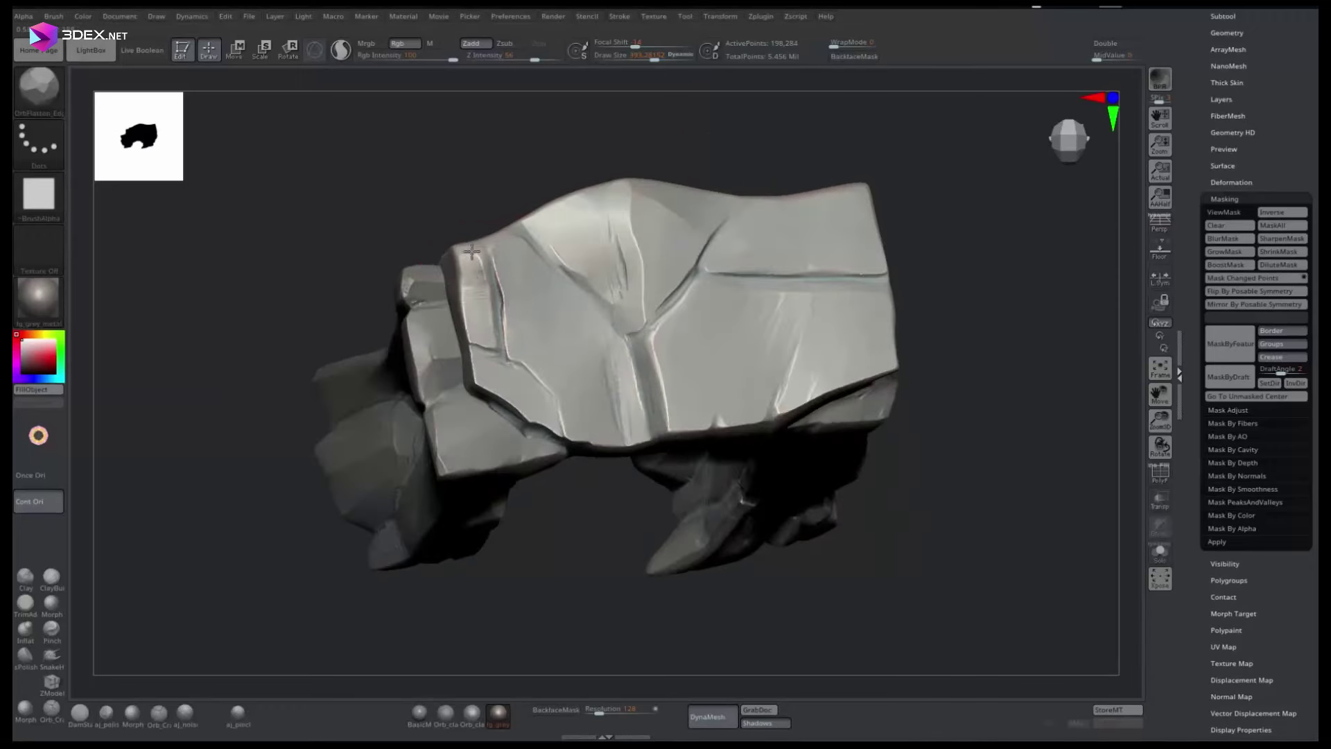
mouse_move(568, 604)
right_mouse_down()
mouse_move(957, 215)
mouse_move(619, 290)
mouse_move(773, 274)
mouse_move(559, 559)
mouse_move(740, 243)
mouse_move(508, 369)
mouse_move(520, 476)
mouse_move(550, 448)
mouse_move(460, 486)
mouse_move(604, 374)
mouse_move(751, 219)
right_mouse_up()
key("b")
right_click_drag(414, 481, 447, 497)
Turn the arch through frontal, top and angled views to inspect the faceted pillars
left_click_drag(432, 532, 647, 575)
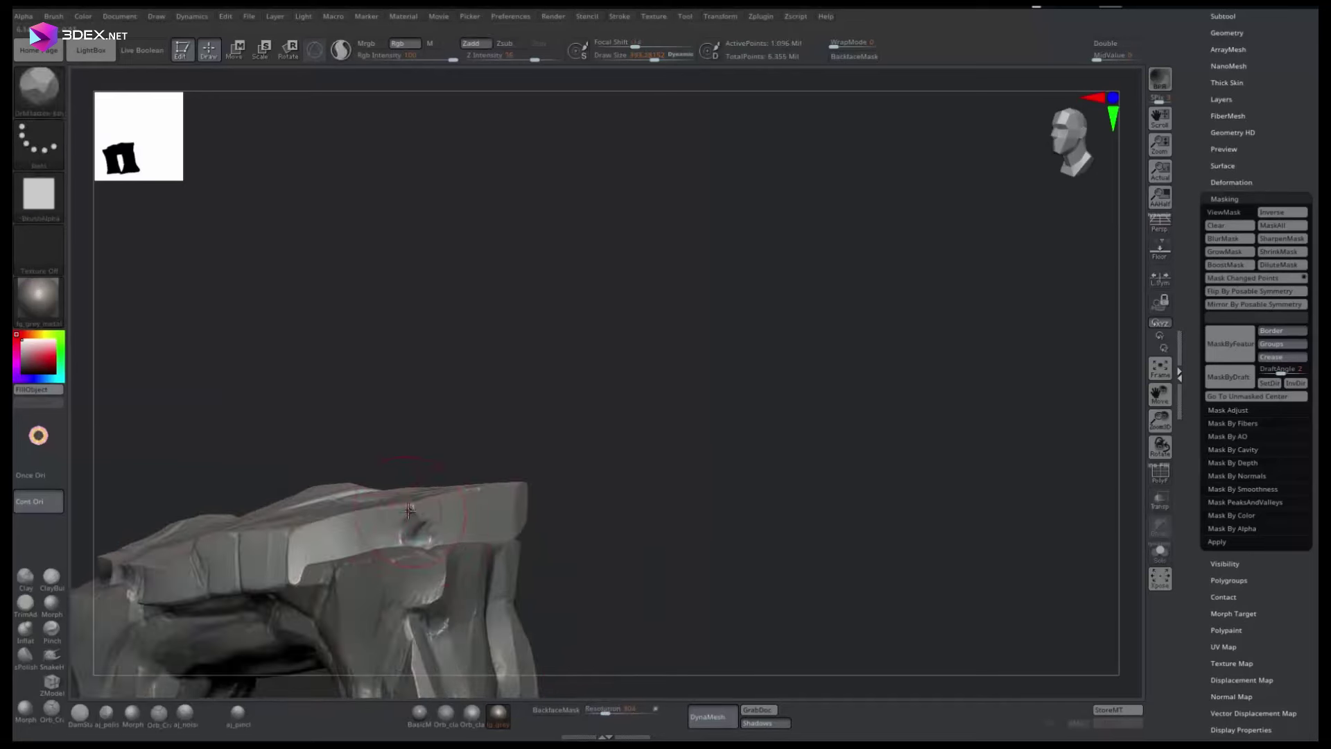
left_click_drag(488, 492, 574, 520)
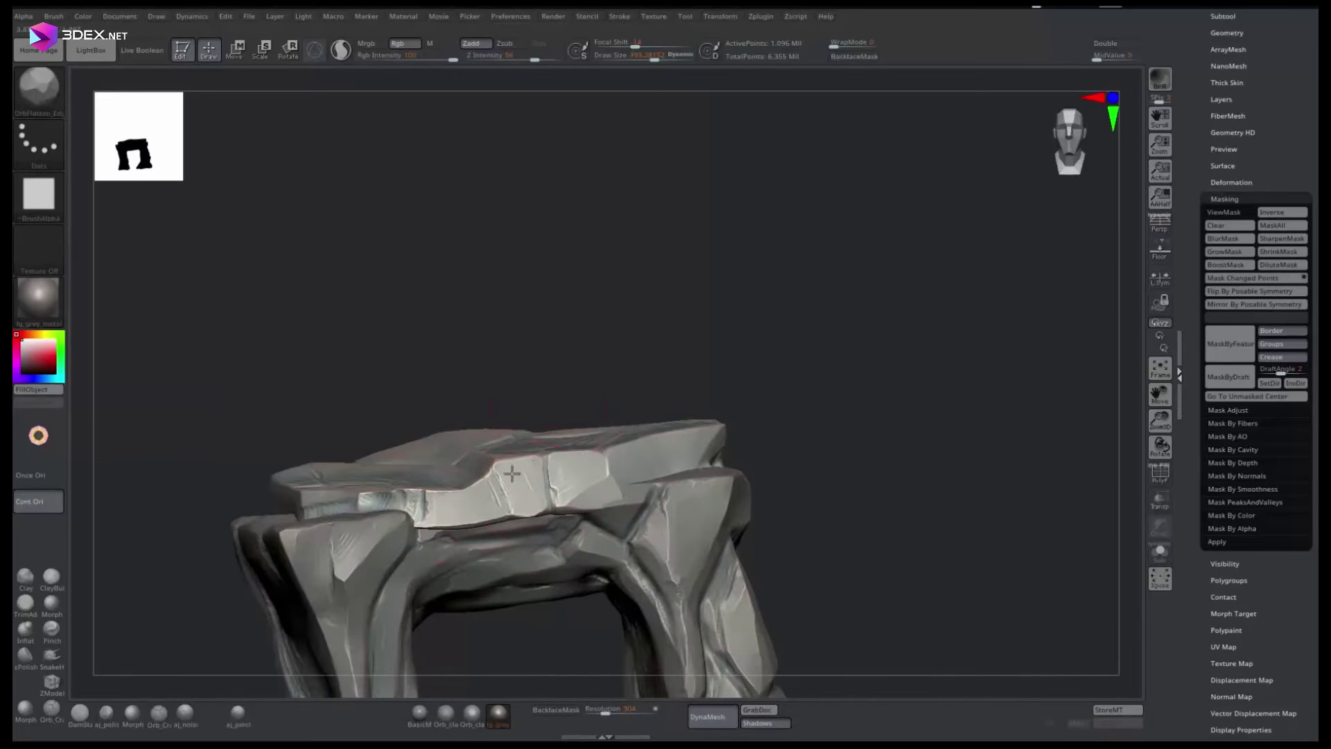
mouse_move(511, 473)
left_mouse_down()
mouse_move(690, 331)
mouse_move(328, 454)
left_mouse_up()
mouse_move(417, 401)
left_mouse_down()
mouse_move(692, 300)
mouse_move(453, 439)
mouse_move(728, 485)
mouse_move(553, 364)
mouse_move(463, 416)
mouse_move(552, 326)
left_mouse_up()
mouse_move(663, 253)
left_mouse_down()
mouse_move(796, 190)
mouse_move(487, 451)
mouse_move(817, 297)
mouse_move(784, 425)
left_mouse_up()
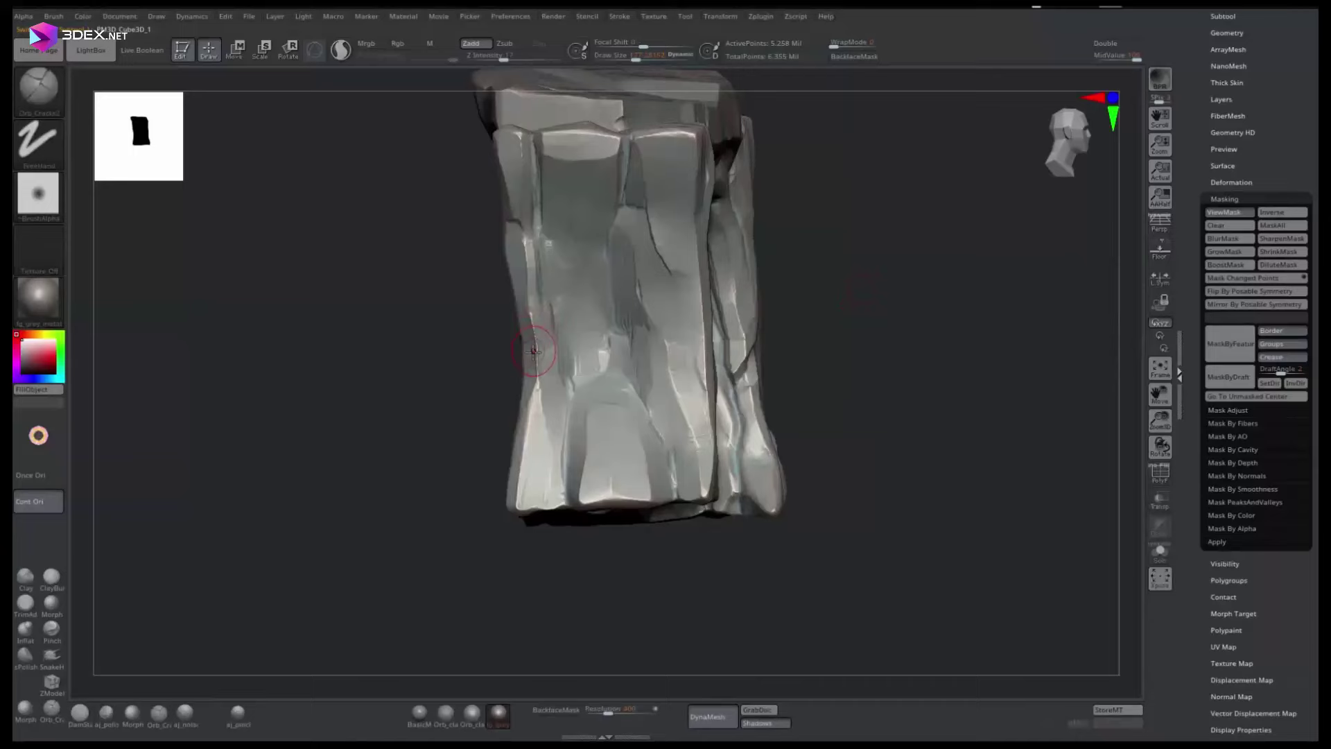
mouse_move(534, 351)
left_mouse_down()
mouse_move(347, 648)
mouse_move(373, 555)
left_mouse_up()
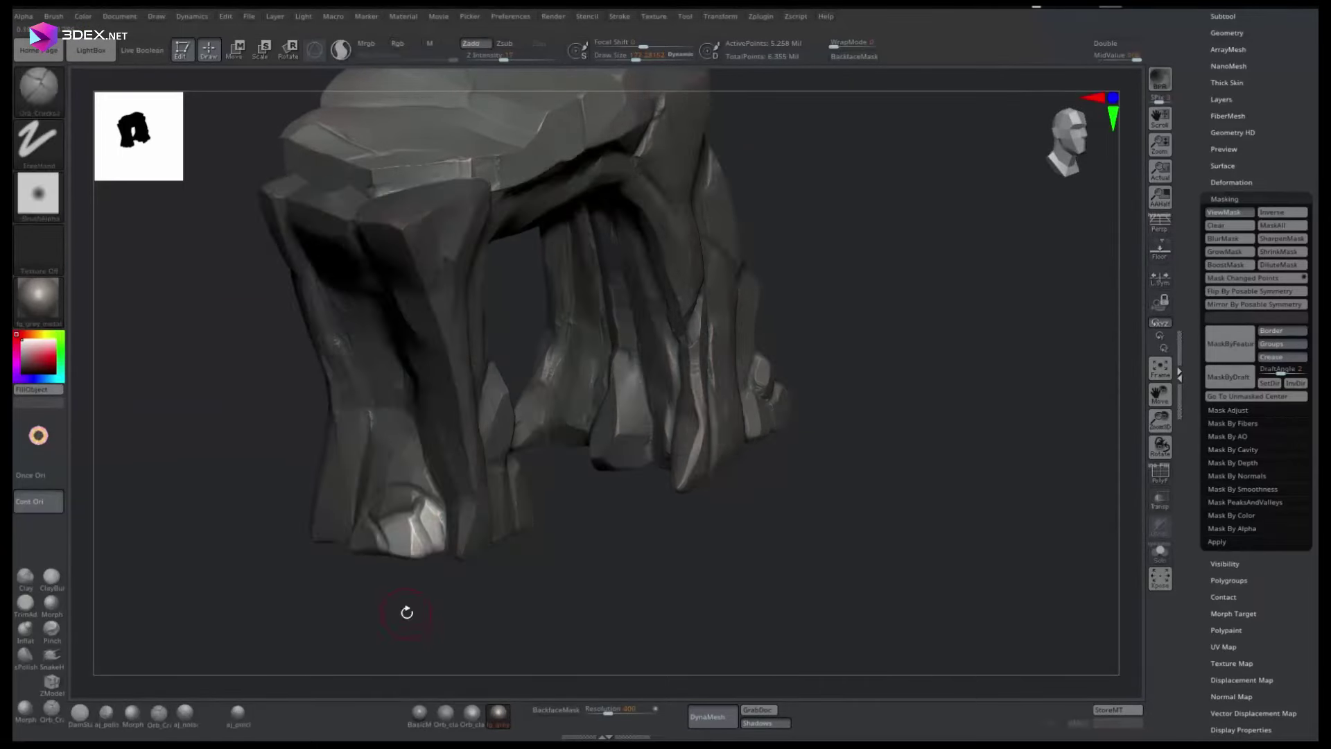
Choose the OrbFlatten_Edg brush with a low frontal view of the pillars
mouse_move(404, 614)
left_mouse_down()
mouse_move(377, 513)
mouse_move(452, 609)
mouse_move(415, 590)
left_mouse_up()
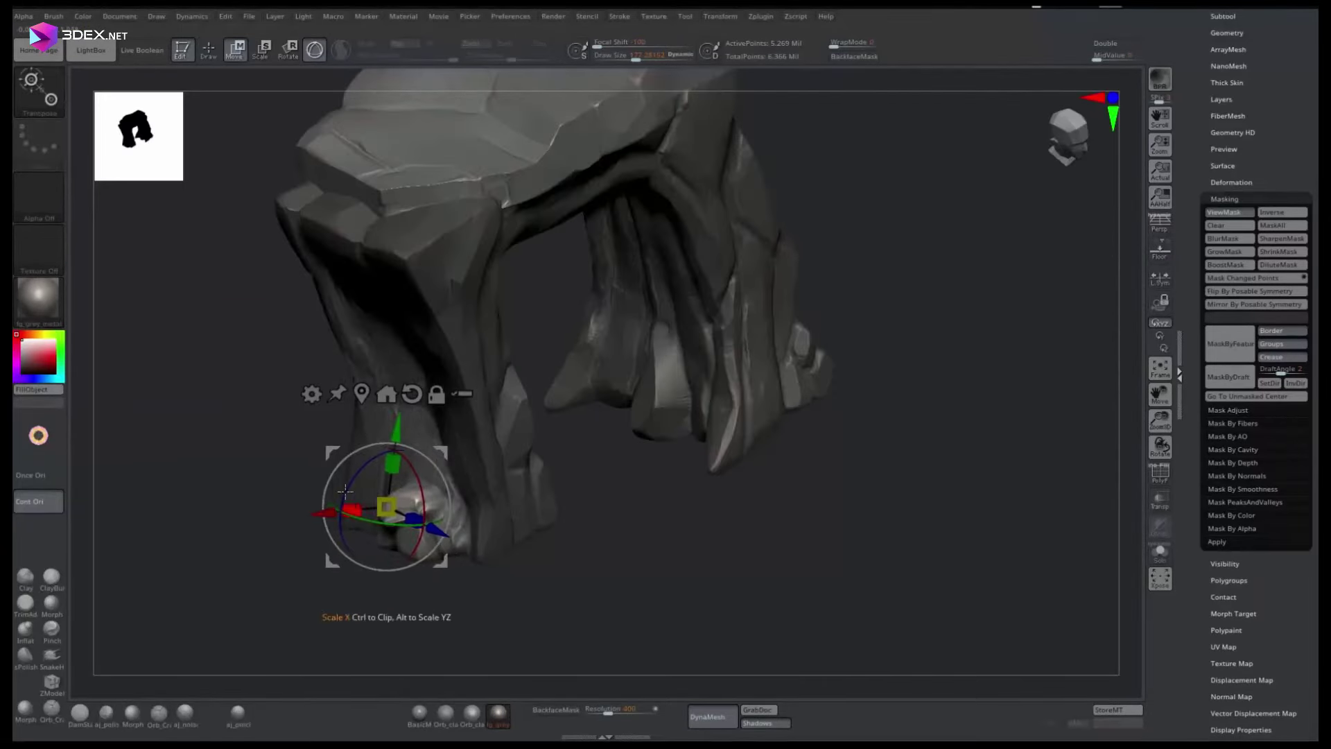
left_click_drag(624, 592, 565, 600)
key("b")
left_click(170, 676)
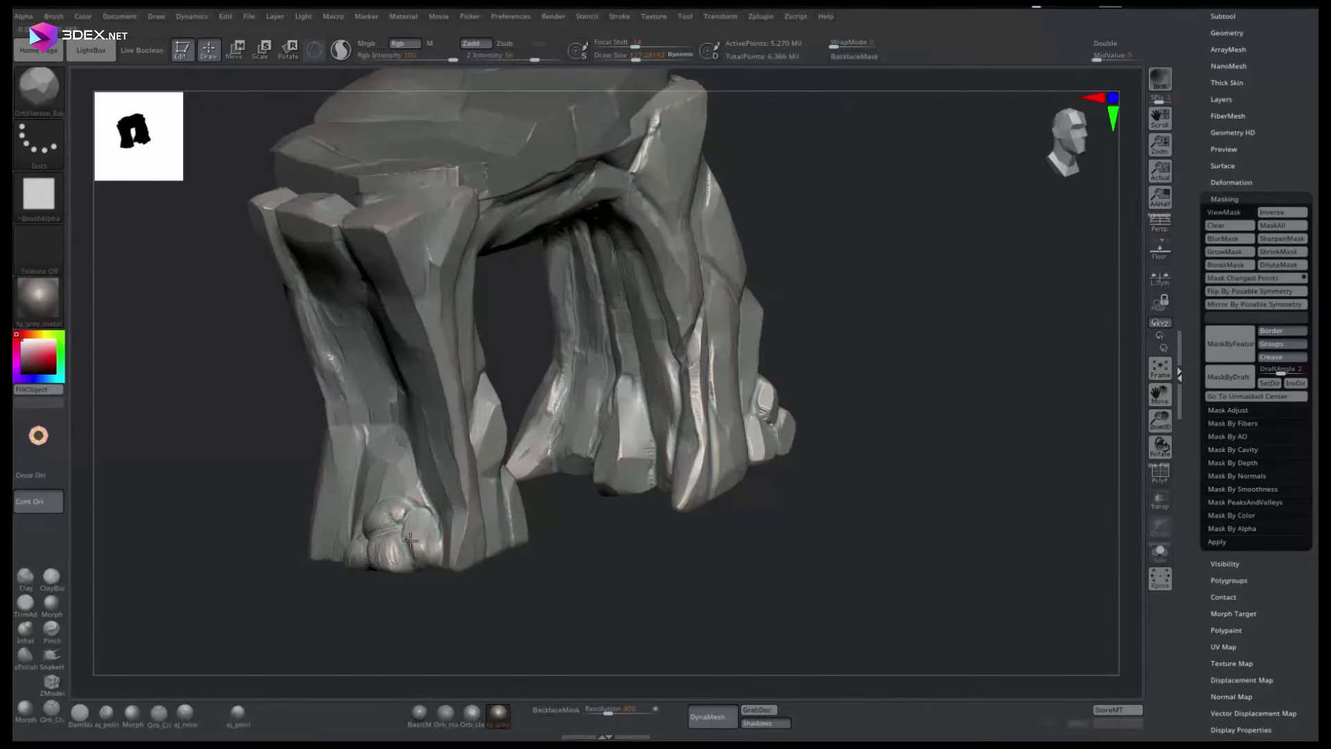
mouse_move(411, 540)
left_mouse_down()
mouse_move(426, 545)
mouse_move(440, 645)
mouse_move(475, 647)
left_mouse_up()
Mask everything except the lower leg tip and pull the tip outward with Move
key("ctrl")
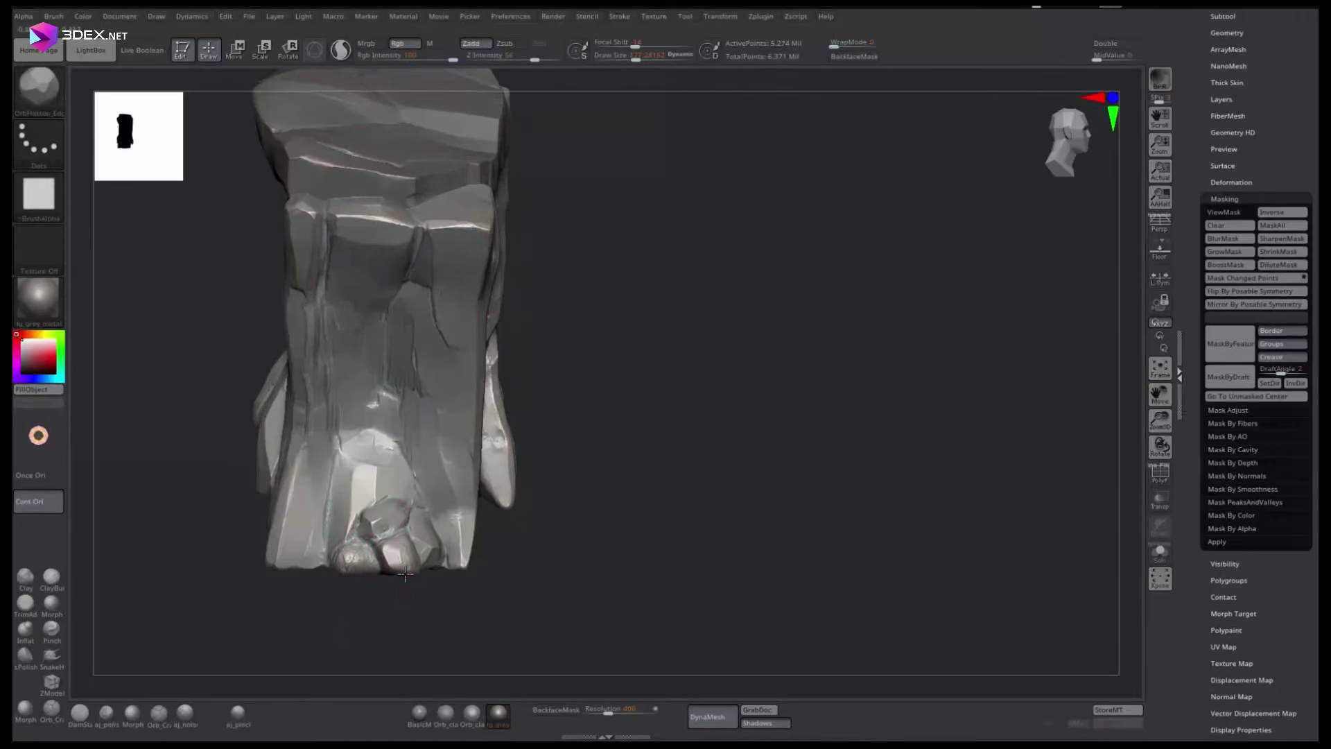
mouse_move(405, 574)
left_mouse_down()
mouse_move(368, 535)
mouse_move(396, 486)
mouse_move(345, 484)
mouse_move(389, 486)
mouse_move(565, 334)
mouse_move(344, 192)
left_mouse_up()
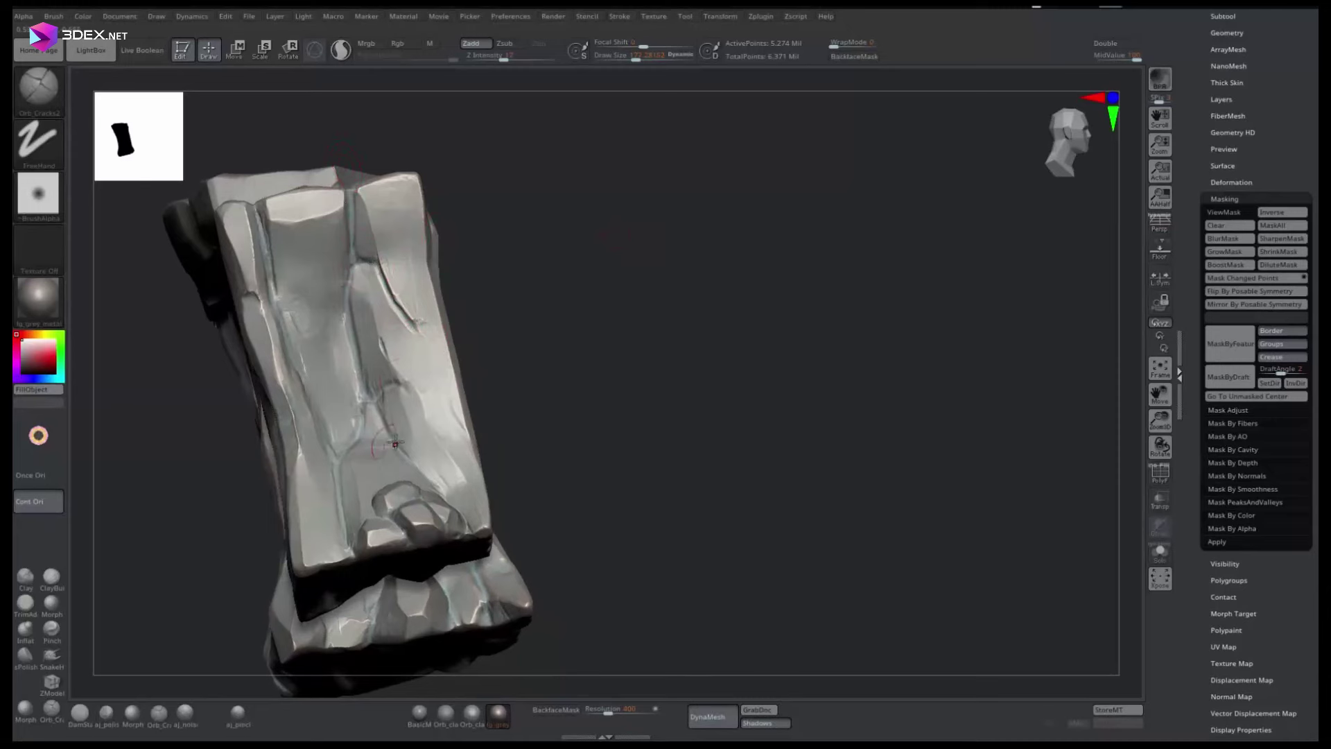
left_click_drag(395, 444, 572, 353)
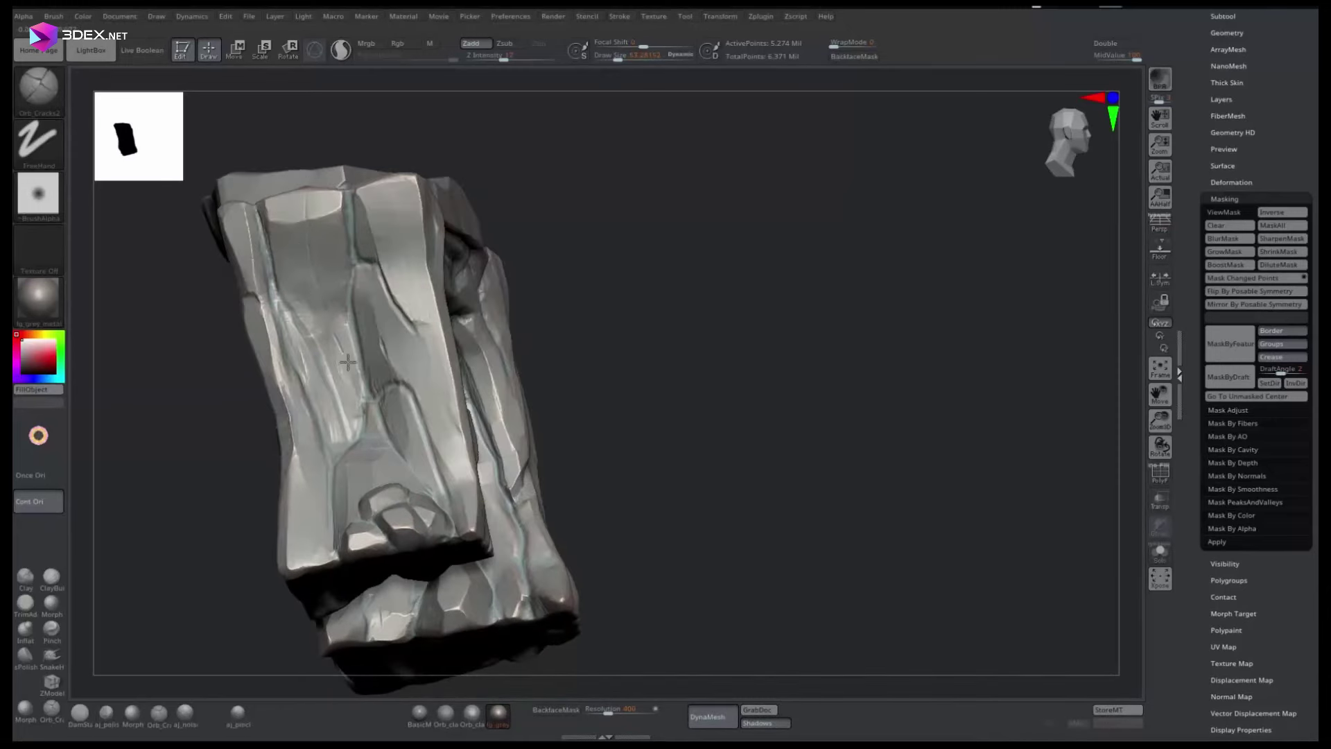
mouse_move(348, 362)
left_mouse_down()
mouse_move(725, 404)
mouse_move(472, 602)
left_mouse_up()
mouse_move(399, 506)
left_mouse_down()
mouse_move(342, 627)
mouse_move(396, 247)
mouse_move(496, 370)
mouse_move(298, 493)
left_mouse_up()
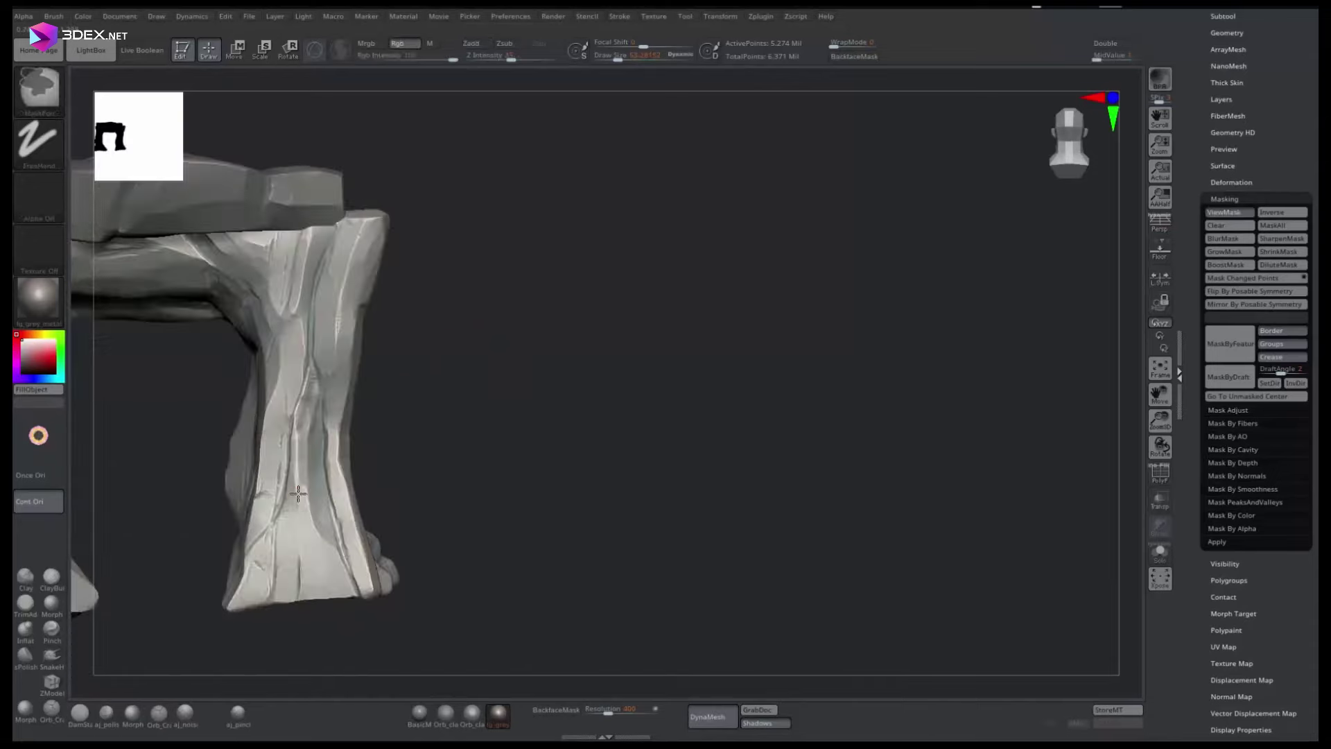
left_click_drag(311, 382, 292, 457, "ctrl")
left_click(564, 407, "ctrl")
key("w")
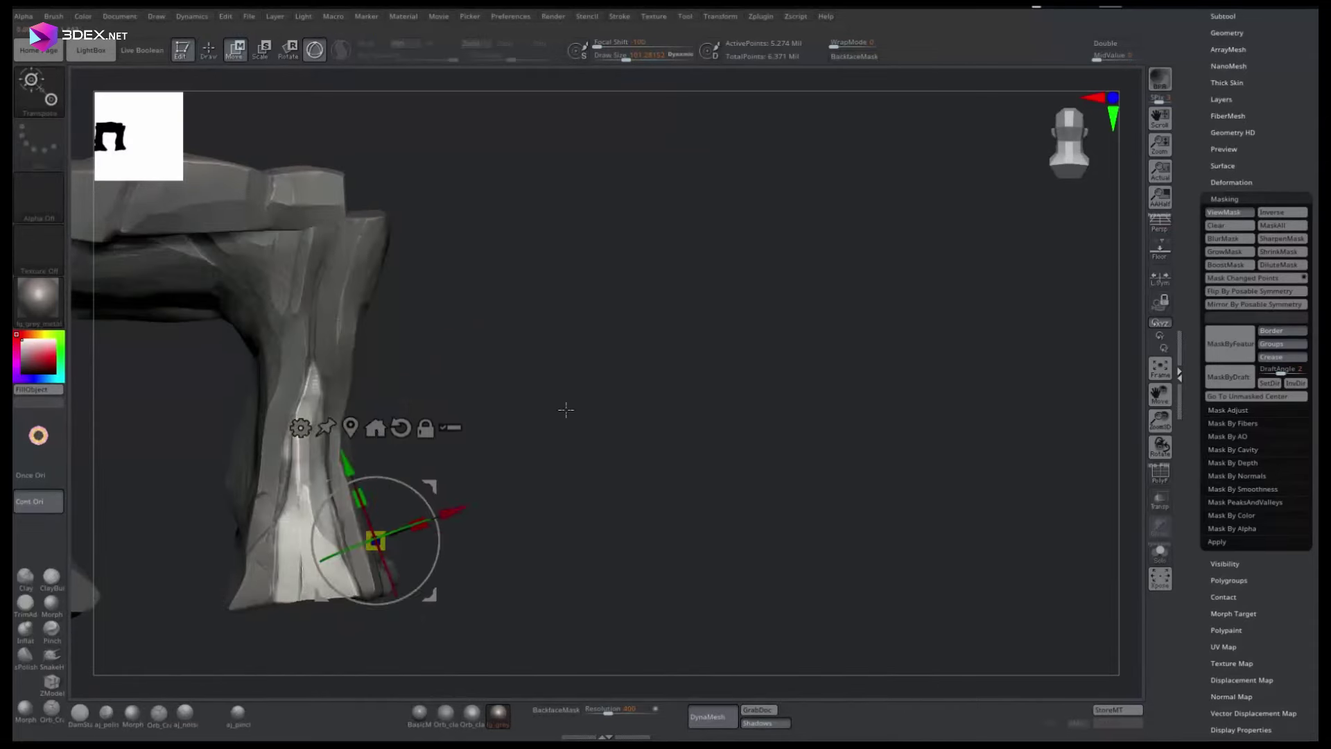
mouse_move(564, 407)
left_mouse_down()
mouse_move(615, 490)
mouse_move(658, 282)
mouse_move(695, 285)
left_mouse_up()
Sculpt flattened rock planes on the leg's front with OrbFlatten_Edg
key("q")
key("b")
left_click(339, 448)
left_click_drag(339, 448, 344, 407)
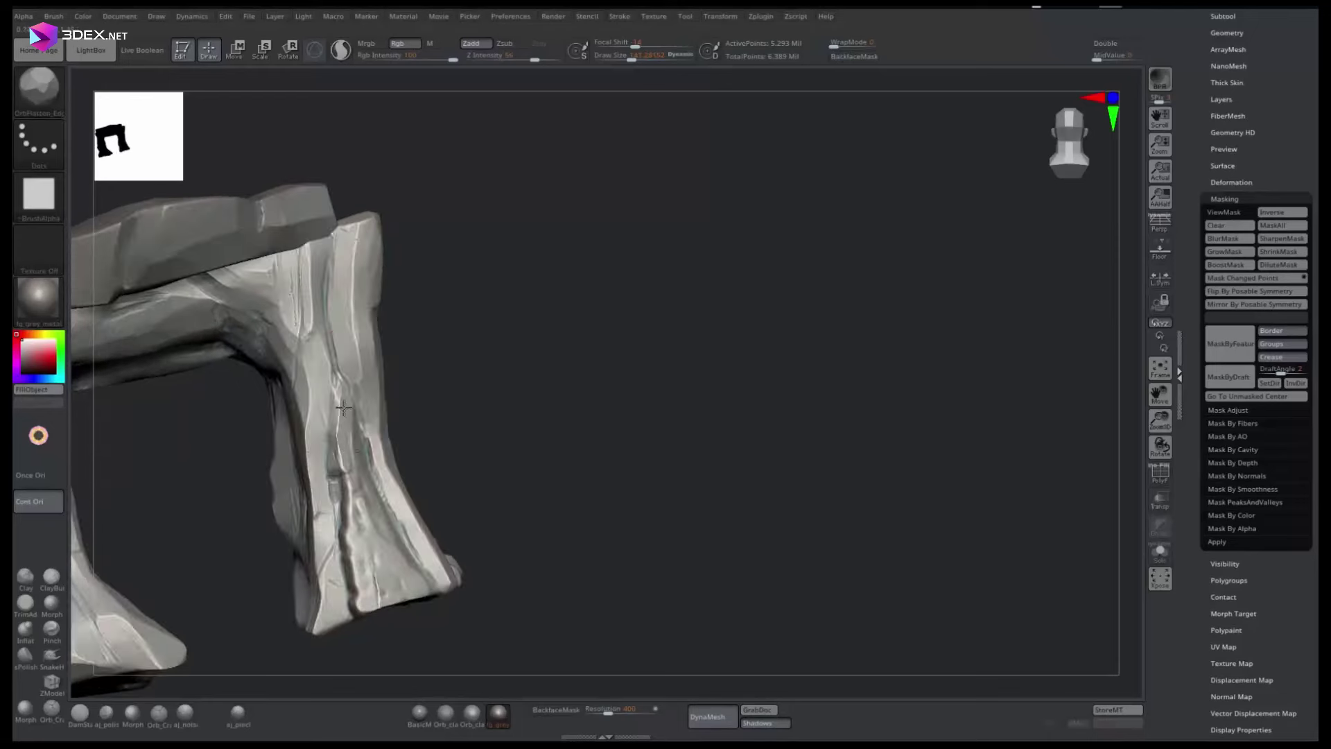
left_click_drag(337, 470, 347, 490)
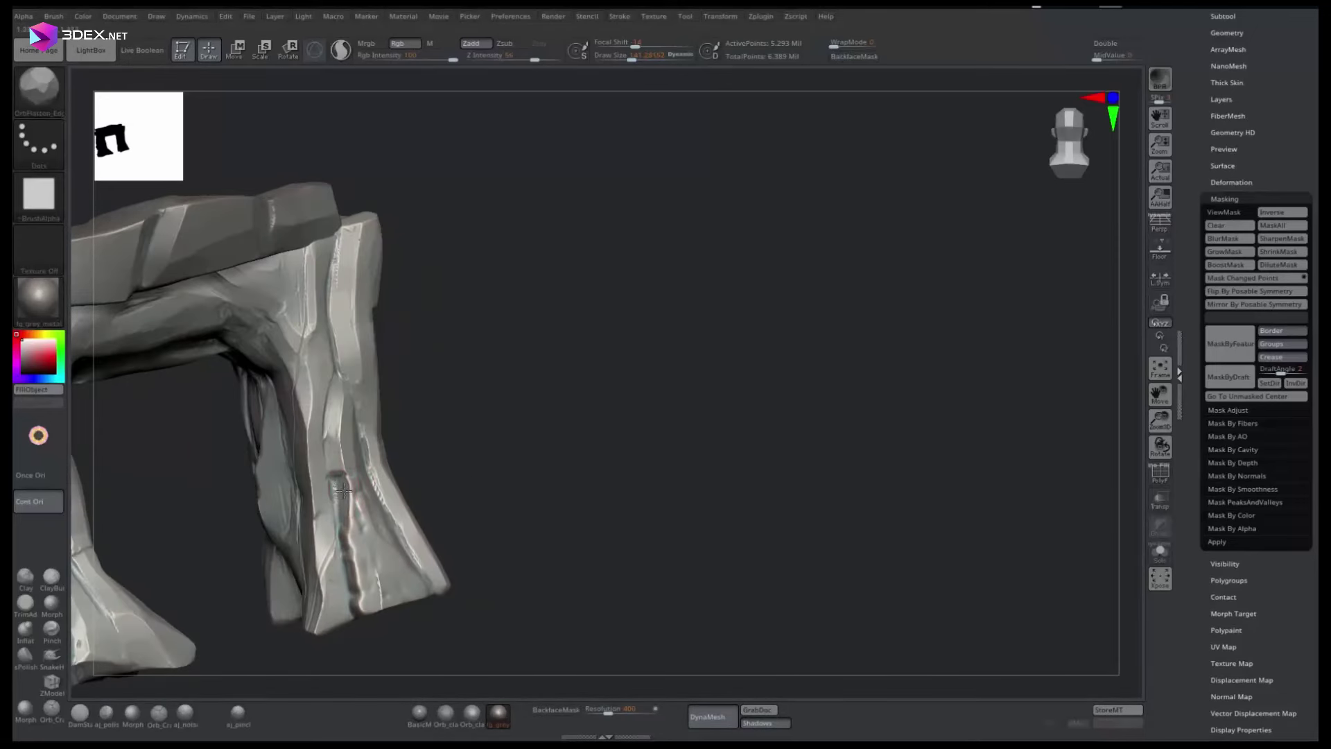
left_click_drag(357, 609, 592, 363)
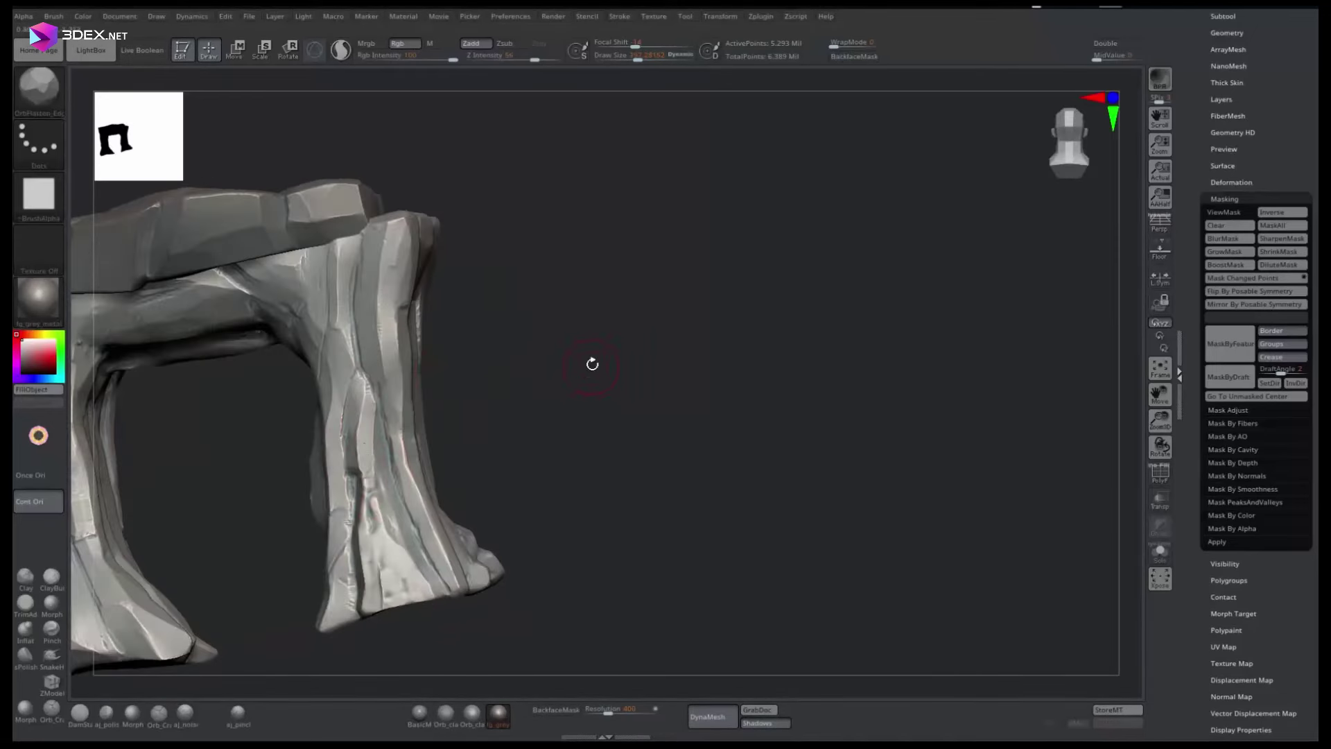
mouse_move(411, 547)
left_mouse_down()
mouse_move(392, 474)
mouse_move(538, 389)
mouse_move(327, 520)
mouse_move(321, 600)
mouse_move(327, 546)
mouse_move(349, 680)
left_mouse_up()
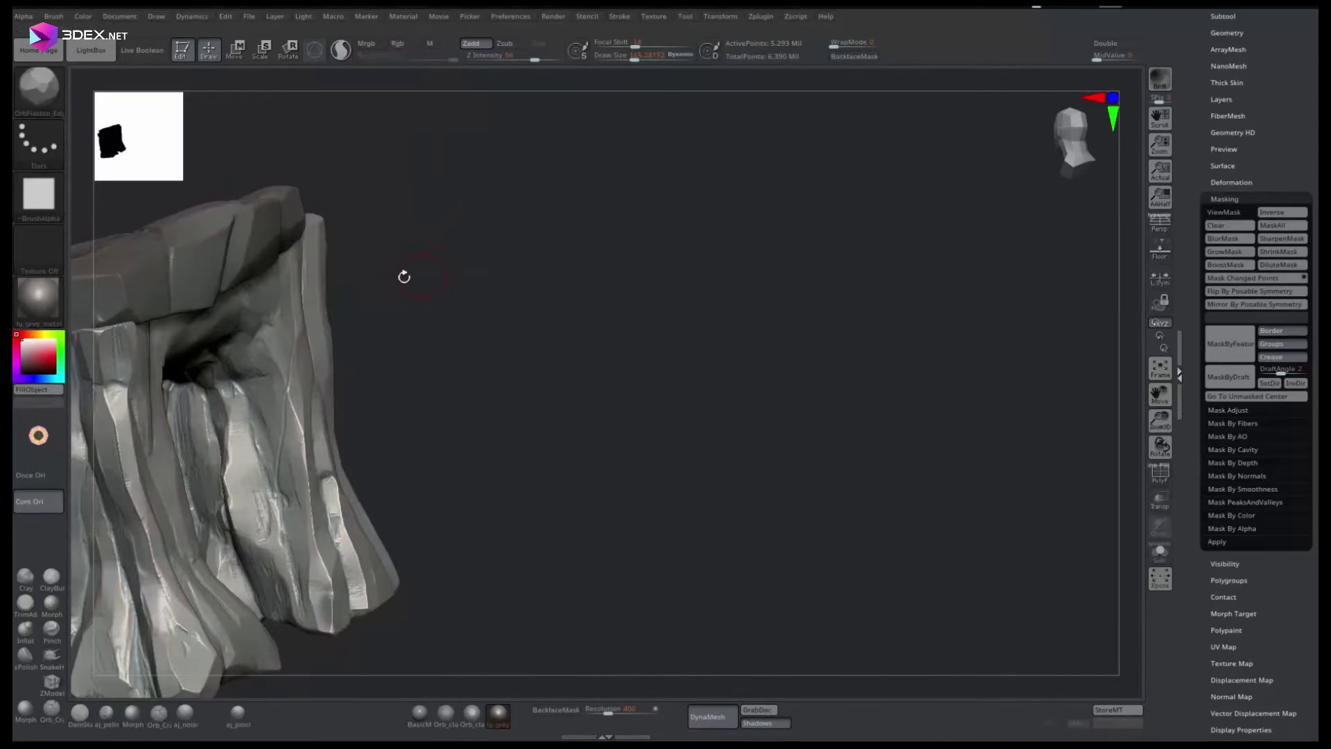
Orbit the arch through front and side views of both legs
mouse_move(622, 499)
left_mouse_down()
mouse_move(790, 481)
mouse_move(538, 534)
left_mouse_up()
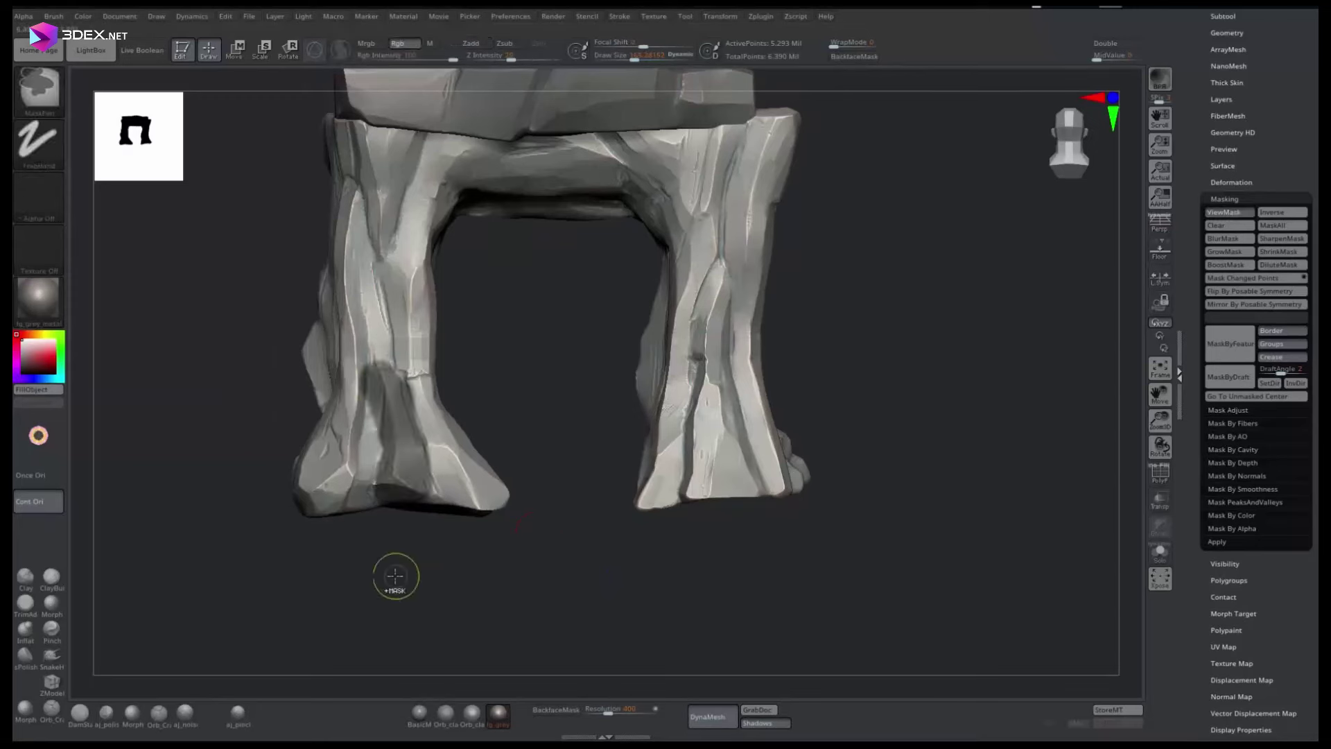
key("w")
mouse_move(502, 384)
left_mouse_down()
mouse_move(402, 545)
mouse_move(519, 584)
mouse_move(373, 403)
left_mouse_up()
key("q")
mouse_move(414, 574)
left_mouse_down()
mouse_move(390, 383)
mouse_move(376, 368)
left_mouse_up()
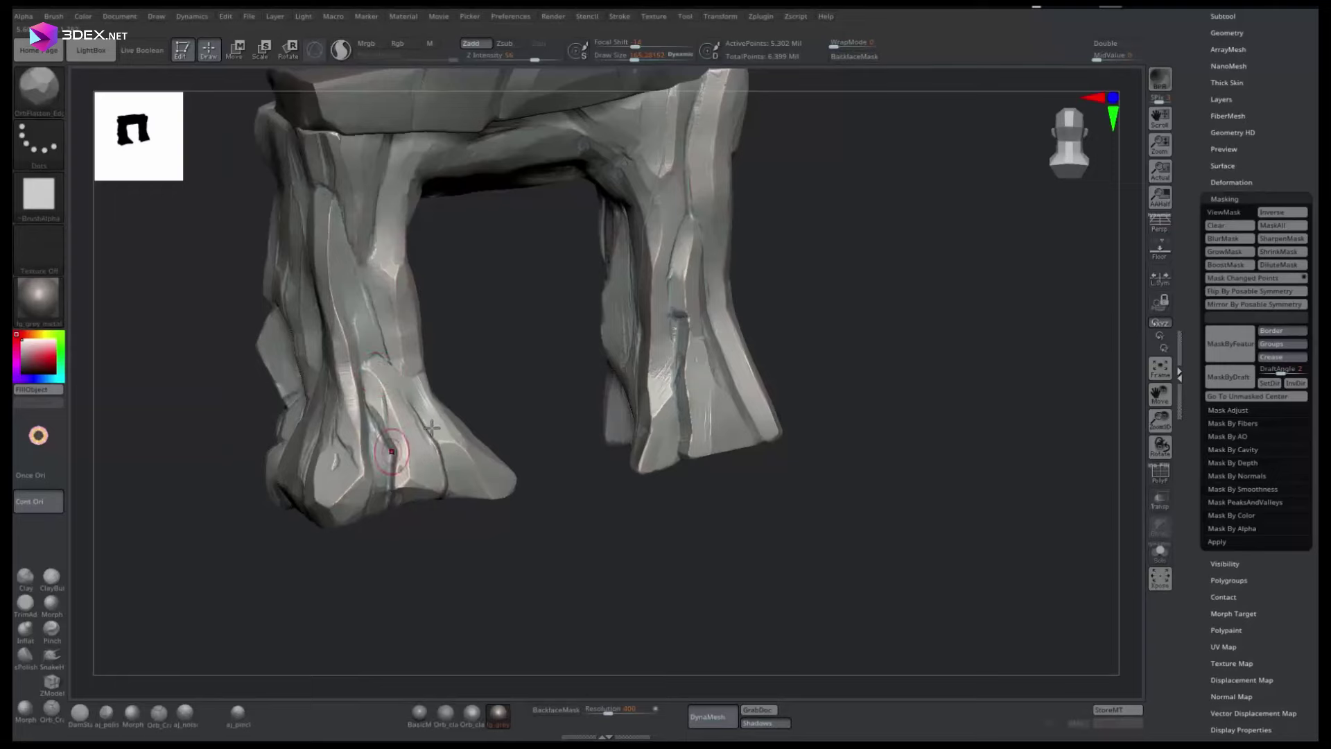
mouse_move(391, 452)
left_mouse_down()
mouse_move(407, 479)
mouse_move(411, 386)
mouse_move(529, 297)
mouse_move(305, 253)
left_mouse_up()
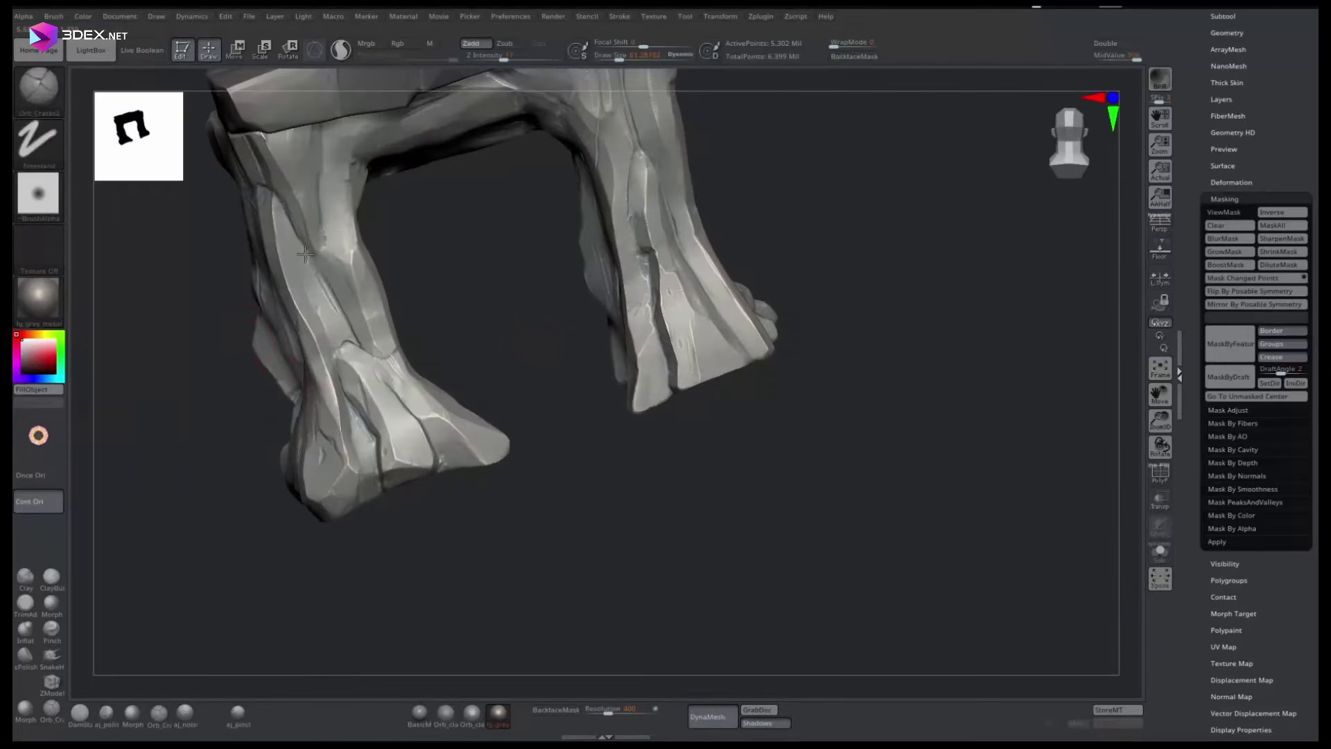
mouse_move(376, 446)
left_mouse_down()
mouse_move(395, 345)
mouse_move(511, 520)
mouse_move(626, 564)
mouse_move(505, 340)
left_mouse_up()
left_click_drag(671, 247, 984, 261)
Sculpt both pillars with OrbFlatten_Edg, then toggle between the slab and pillar subtools
key("b")
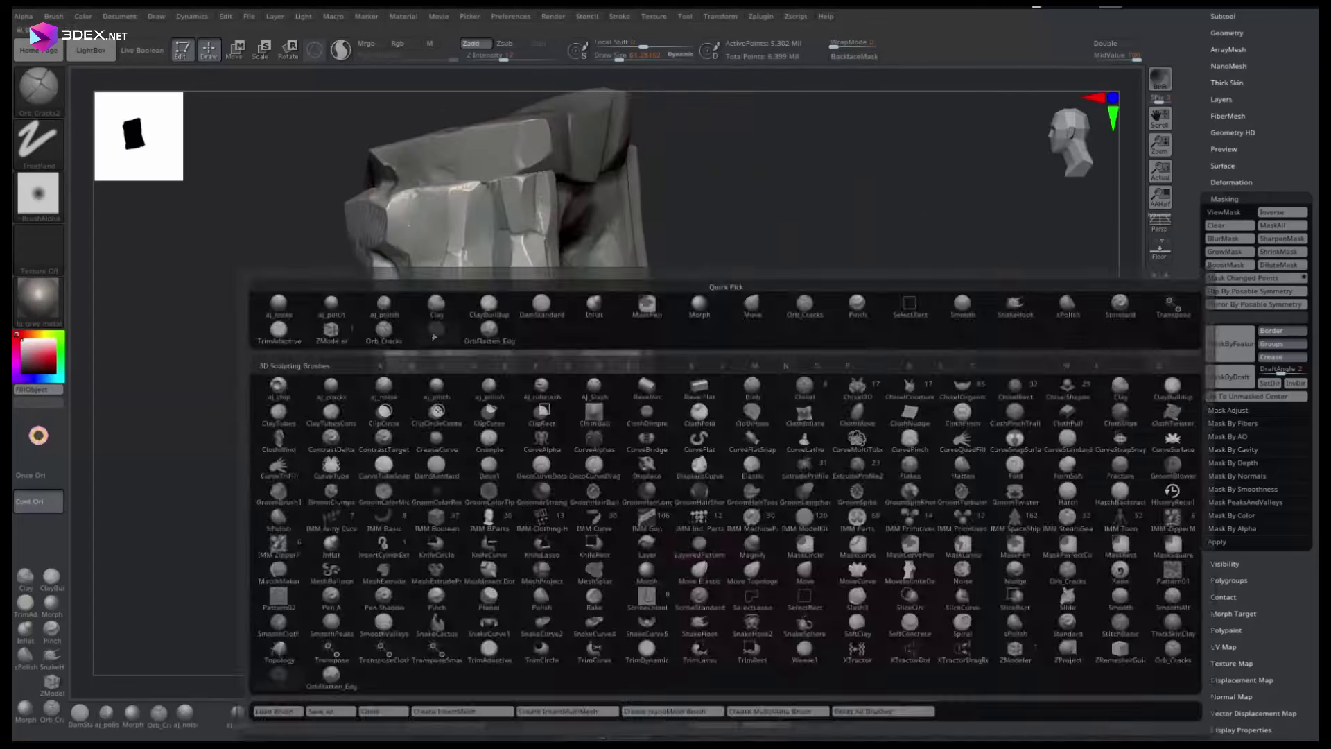
left_click(543, 576)
left_click_drag(543, 577, 495, 497)
mouse_move(545, 616)
left_mouse_down()
mouse_move(677, 296)
mouse_move(660, 334)
mouse_move(942, 288)
mouse_move(740, 413)
mouse_move(769, 419)
mouse_move(698, 383)
mouse_move(820, 333)
mouse_move(403, 400)
left_mouse_up()
left_click(428, 390, "alt")
left_click(403, 400, "alt")
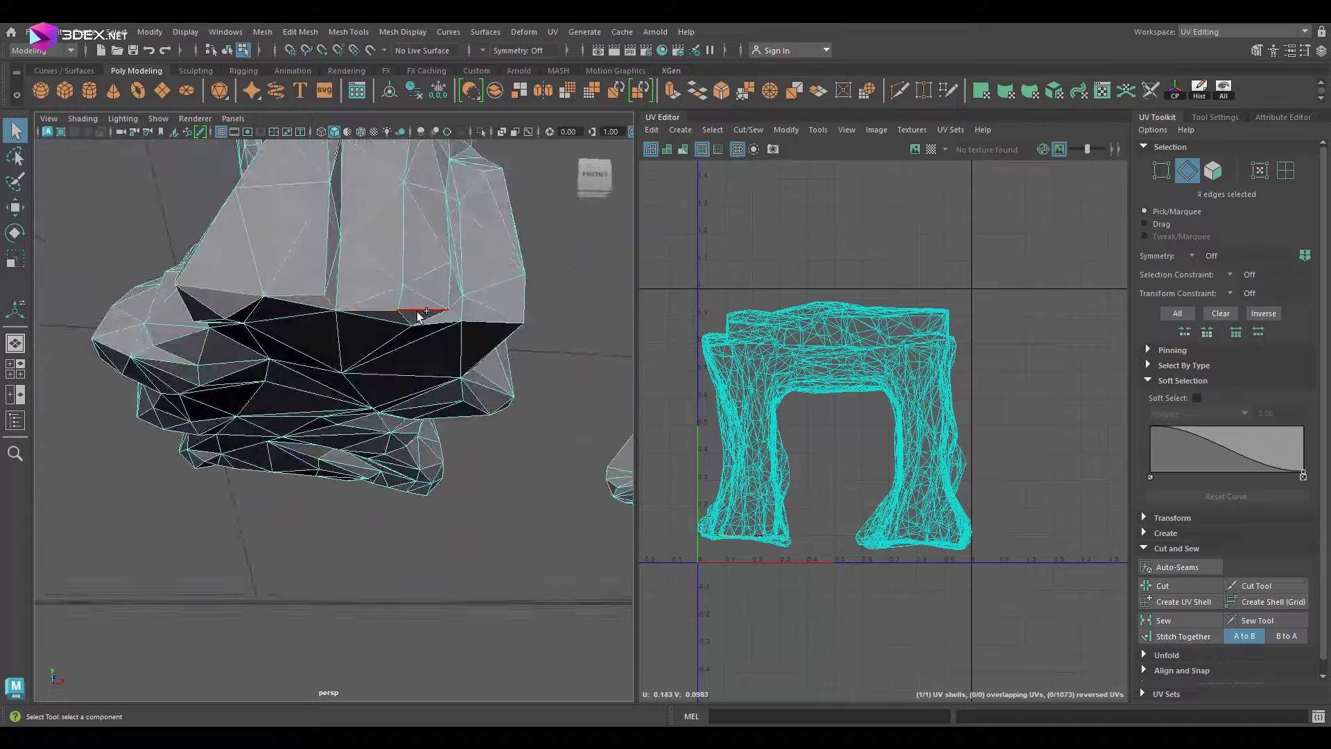
Select seam edges across the back of the arch
mouse_move(483, 336)
left_mouse_down("alt")
mouse_move(371, 396)
mouse_move(351, 336)
mouse_move(327, 441)
mouse_move(419, 520)
mouse_move(294, 444)
left_mouse_up("alt")
left_click(294, 443, "shift")
scroll(371, 425, "up", 5)
mouse_move(372, 425)
left_mouse_down("alt")
mouse_move(446, 506)
mouse_move(552, 483)
mouse_move(398, 470)
mouse_move(439, 460)
left_mouse_up("alt")
left_click(398, 469, "shift")
scroll(403, 554, "up", 3)
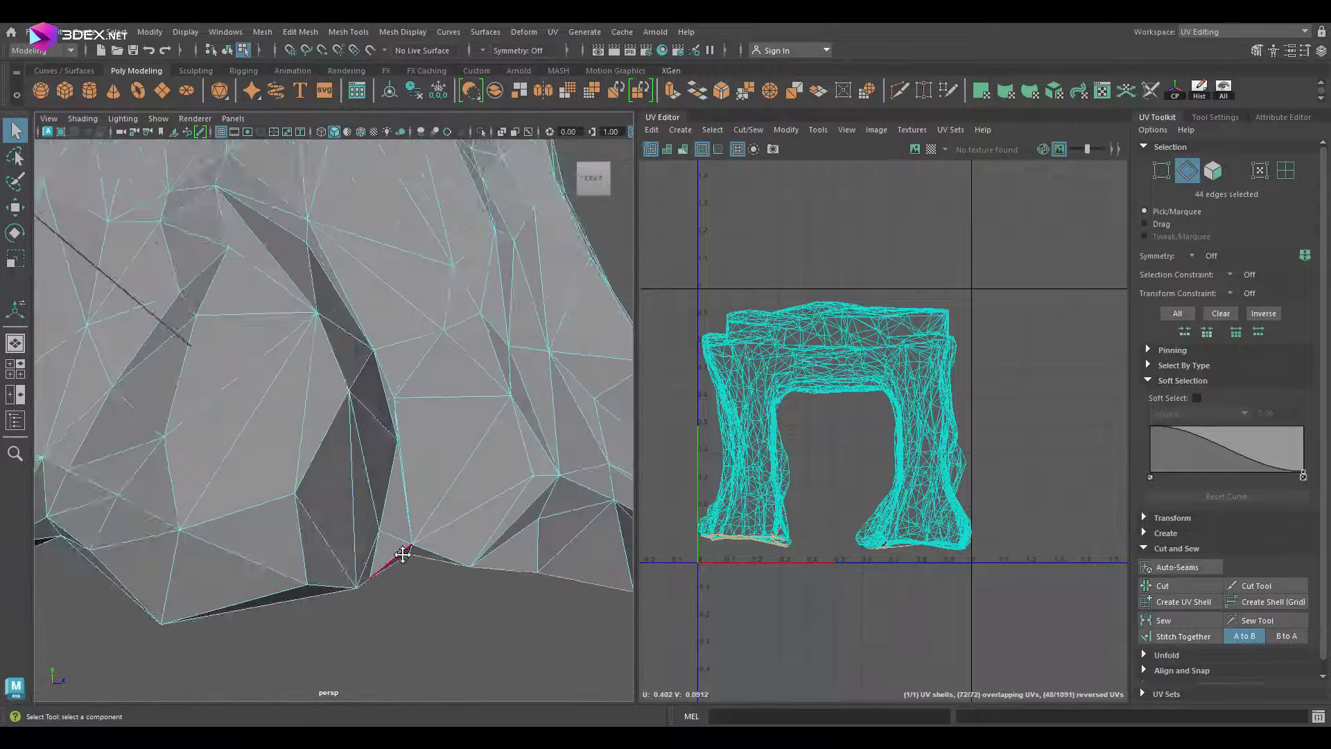
left_click(315, 544, "shift")
middle_click_drag(315, 544, 319, 466, "alt")
left_click(335, 512, "shift")
Add seam edges on other sides of the rock and cut the UVs along them
left_click_drag(336, 512, 315, 568, "alt")
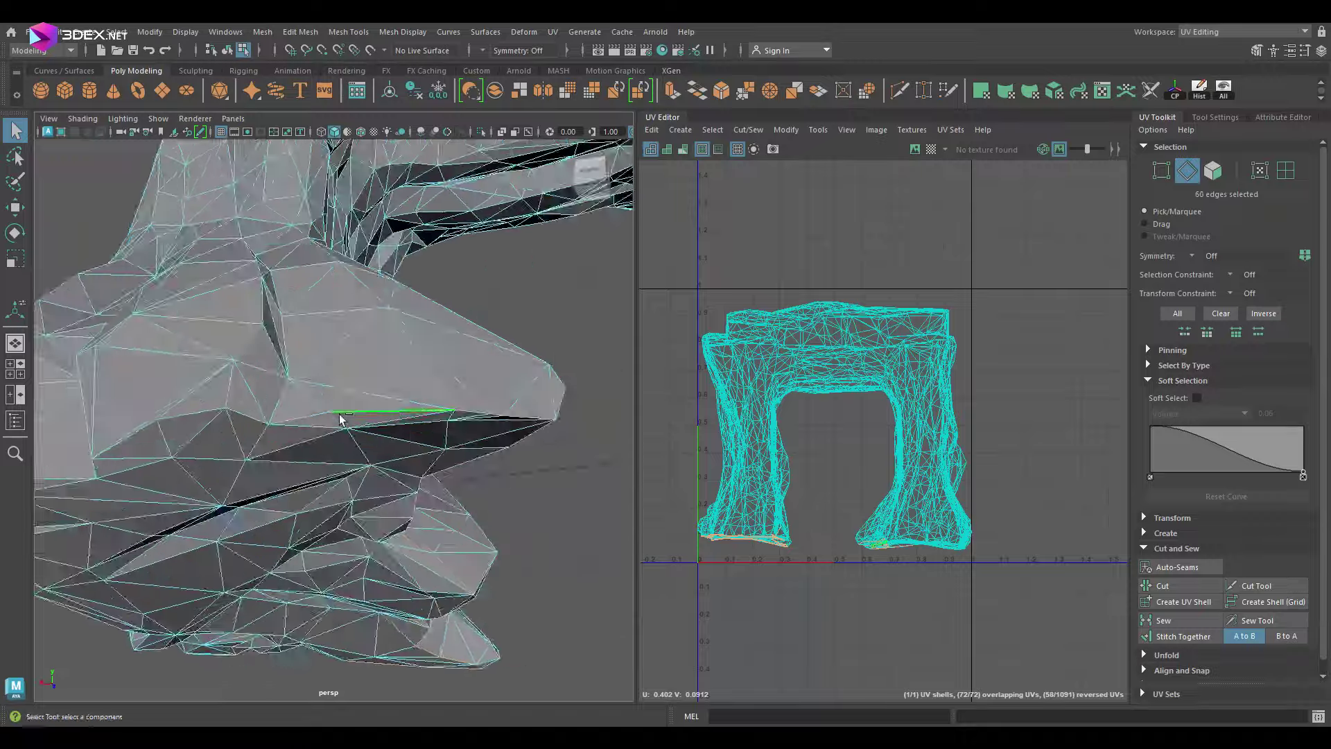
left_click(340, 419, "shift")
left_click_drag(340, 419, 443, 504, "alt")
left_click(311, 487, "shift")
mouse_move(310, 487)
left_mouse_down("alt")
mouse_move(398, 410)
mouse_move(217, 470)
mouse_move(267, 409)
left_mouse_up("alt")
left_click(217, 470, "shift")
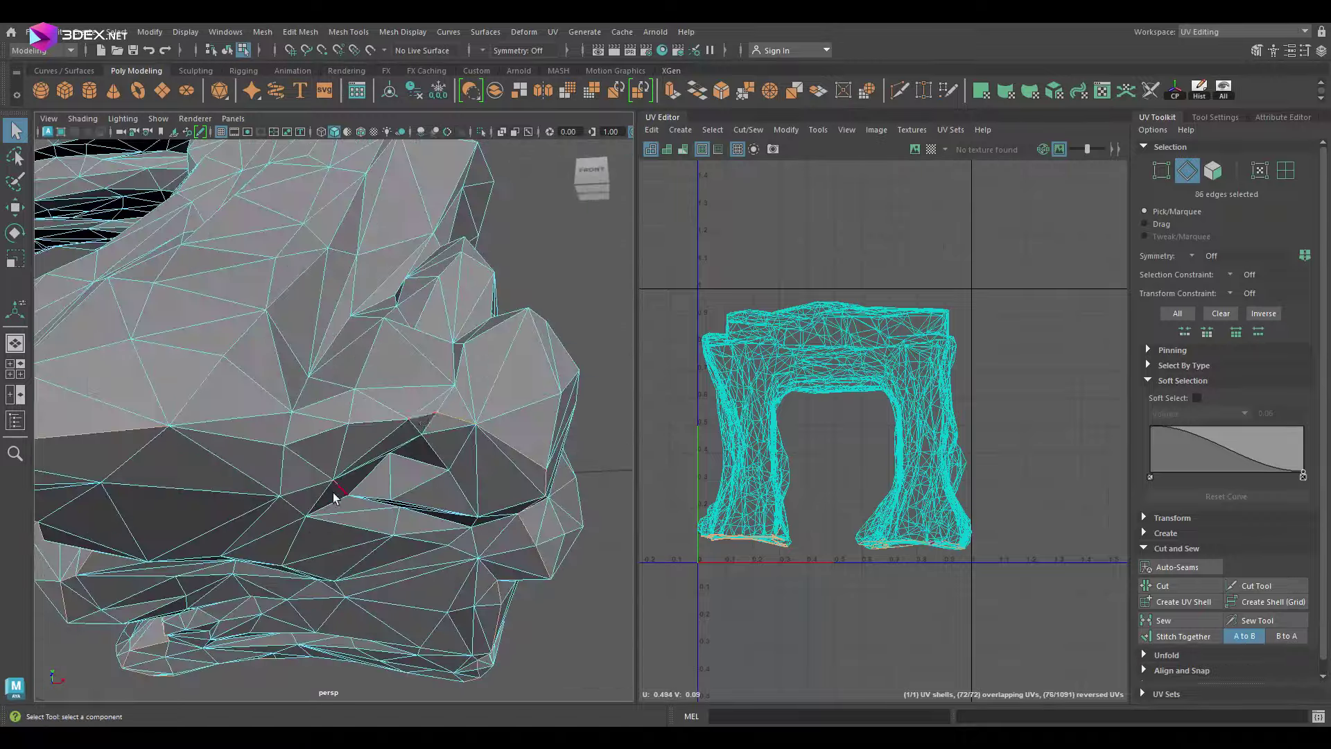
left_click_drag(333, 498, 743, 485, "alt")
Extend the seam down the arch leg and pull back to frame the arch front
right_click_drag(743, 484, 728, 444, "shift")
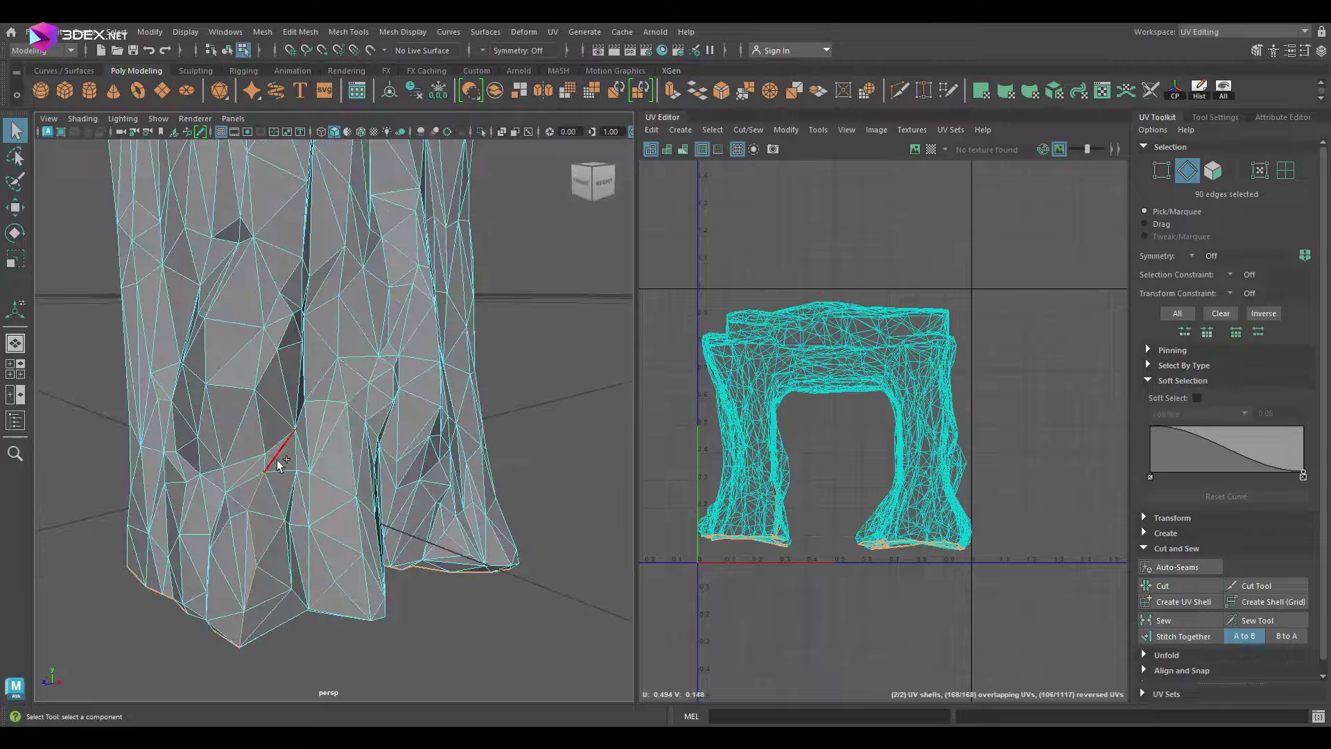
left_click(332, 489, "shift")
left_click_drag(332, 489, 493, 445, "alt")
left_click(194, 369, "shift")
left_click_drag(194, 369, 498, 517, "alt")
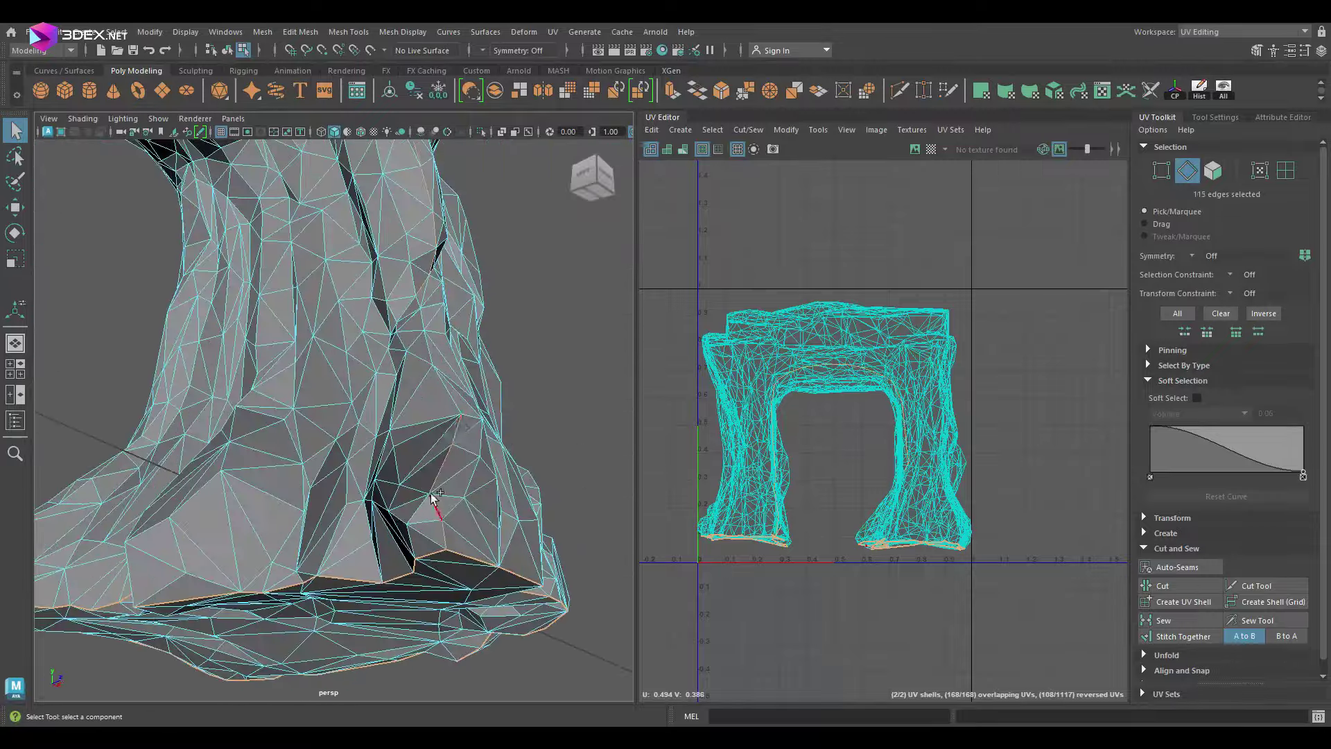
right_click_drag(460, 458, 411, 458, "alt")
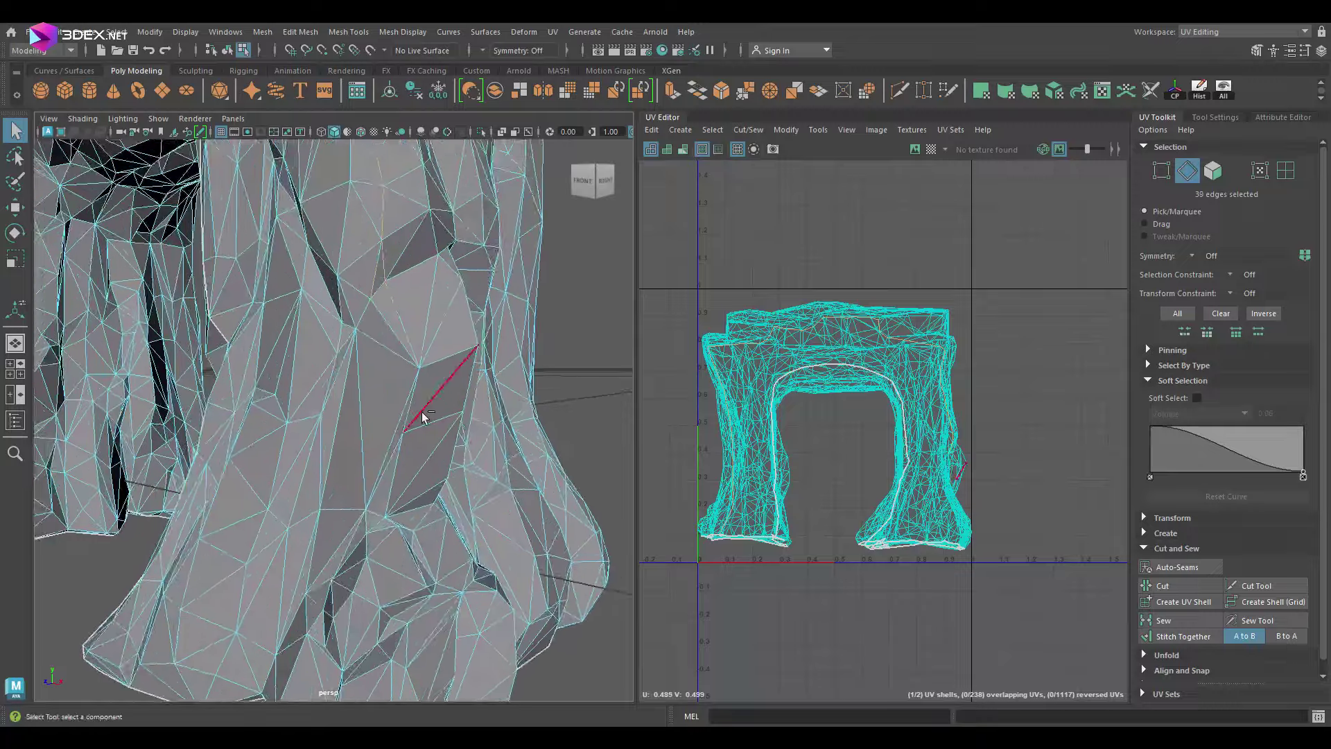
Add another seam edge and swing the view onto the left leg
left_click(424, 416, "shift")
scroll(409, 388, "up", 5)
left_click_drag(431, 488, 597, 426, "alt")
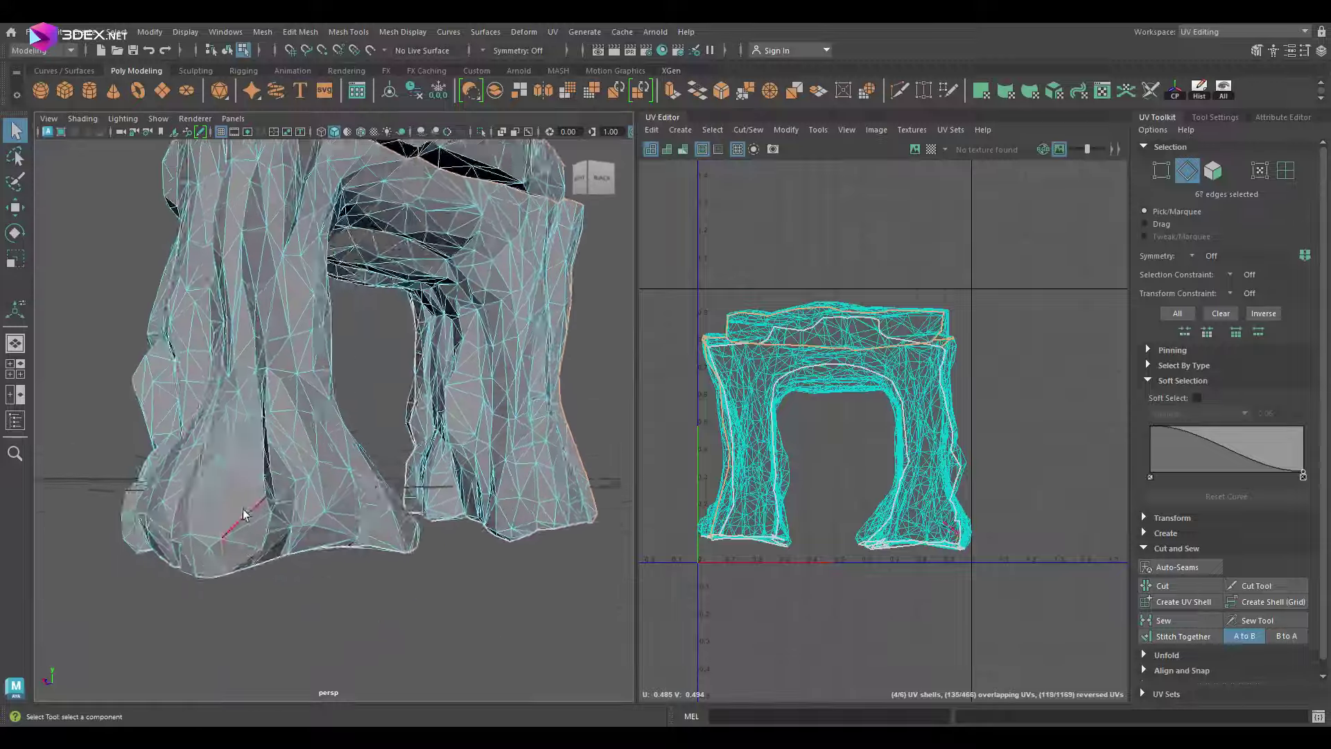
left_click_drag(329, 456, 405, 518, "alt")
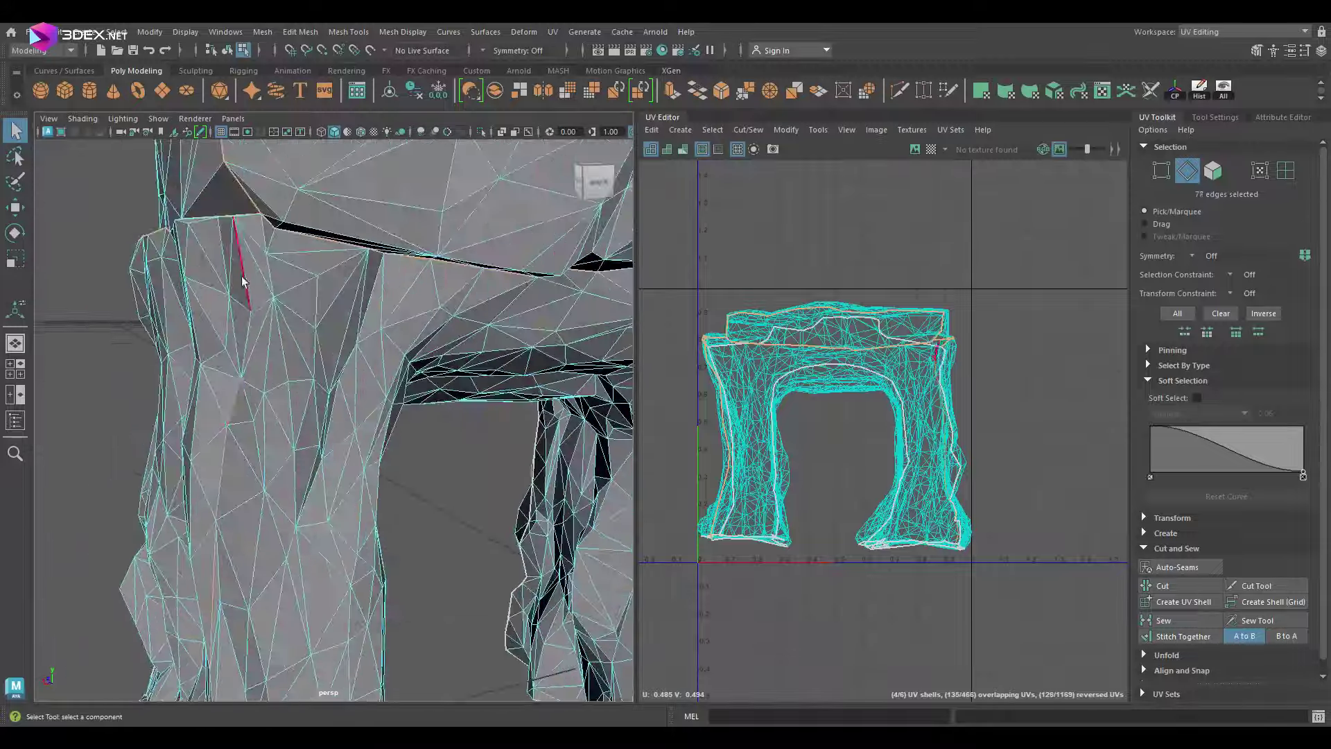
left_click_drag(243, 280, 407, 515, "alt")
scroll(408, 514, "down", 5)
scroll(396, 499, "up", 5)
Add left-leg and upper-edge segments to the seam selection
left_click(292, 486, "shift")
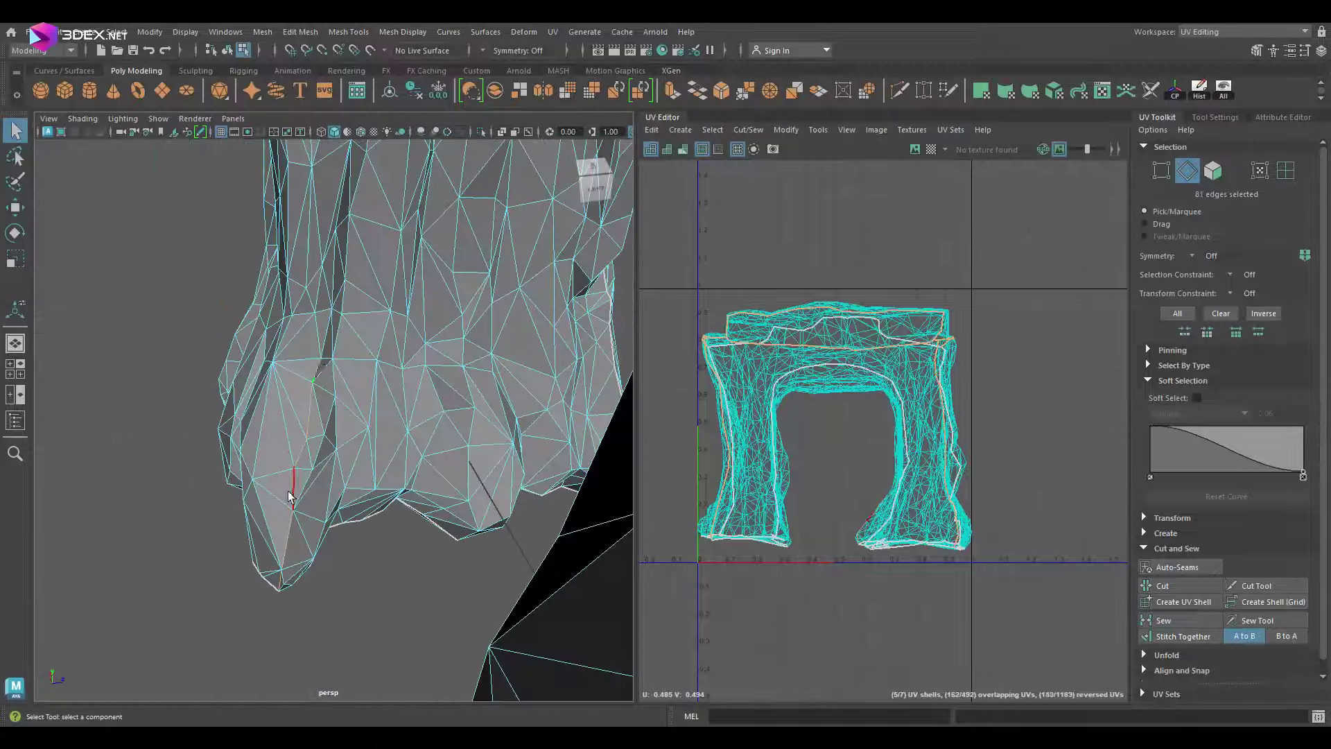
scroll(369, 348, "down", 3)
left_click_drag(369, 348, 237, 381, "alt")
scroll(238, 381, "up", 3)
left_click(155, 333, "shift")
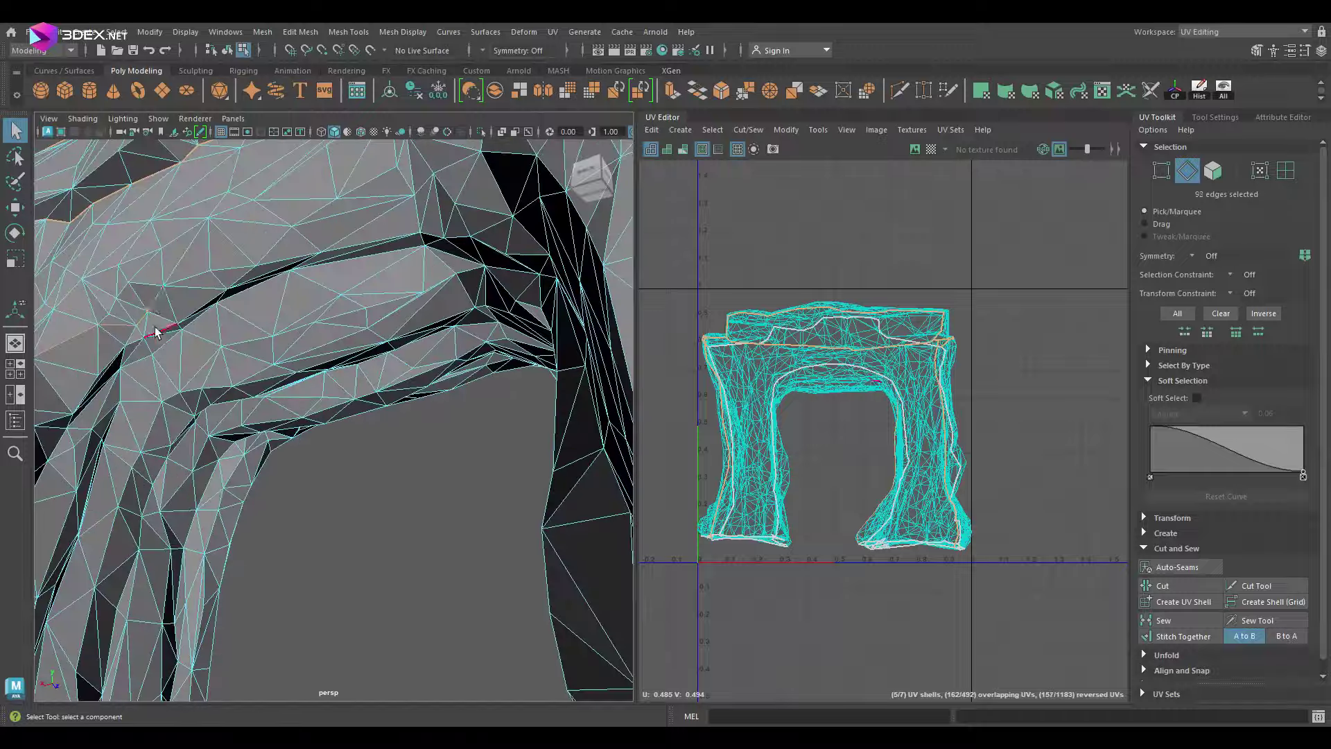
scroll(155, 332, "down", 3)
mouse_move(155, 333)
left_mouse_down("alt")
mouse_move(386, 490)
mouse_move(887, 575)
left_mouse_up("alt")
scroll(416, 291, "up", 3)
left_click(380, 510, "shift")
scroll(383, 514, "down", 3)
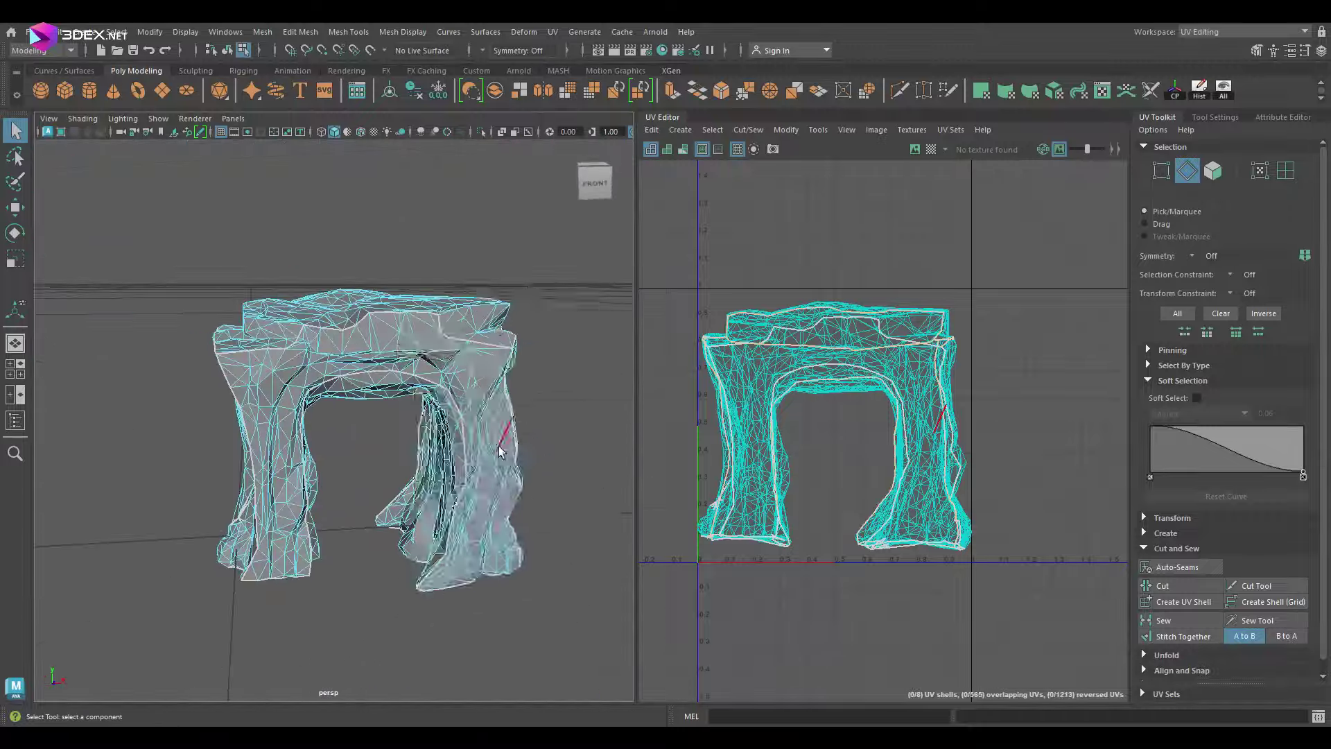
Select all UVs, unfold them, orient the shells and lay them out in the square
left_click(1182, 380)
left_click(1167, 537)
left_click(1168, 572)
left_click(1191, 656)
scroll(1220, 554, "down", 3)
left_click(1179, 553)
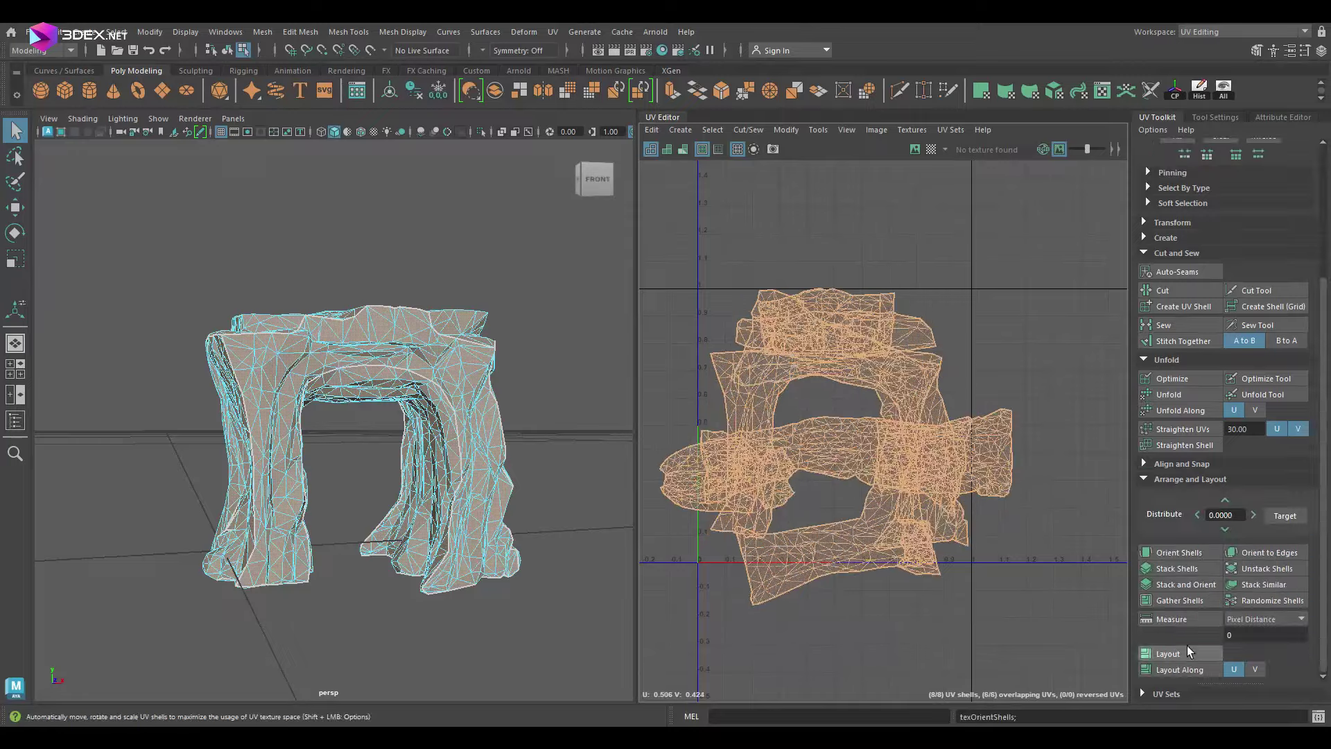
left_click(1190, 652)
Check an edge in the UVs, frame everything, then unfold and lay out again
left_click(751, 381)
scroll(907, 288, "up", 5)
scroll(361, 544, "up", 5)
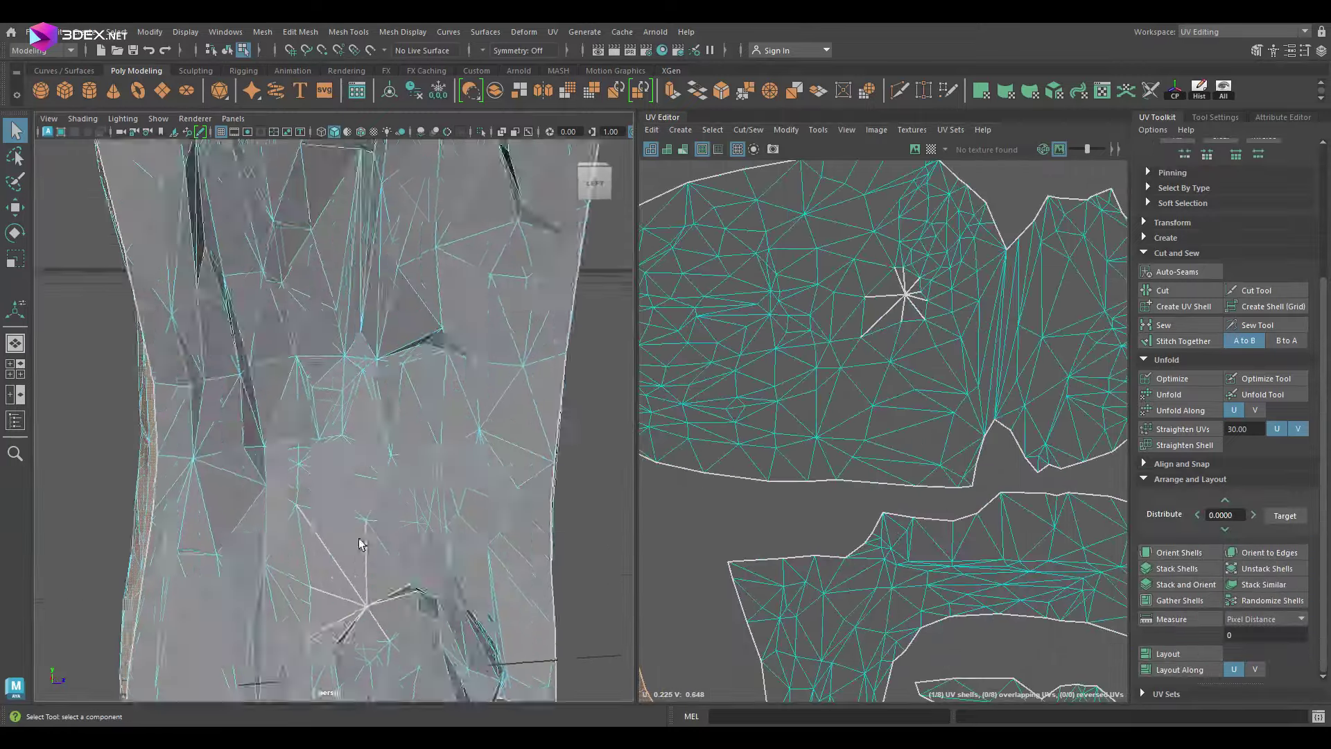
left_click(435, 570)
key("f")
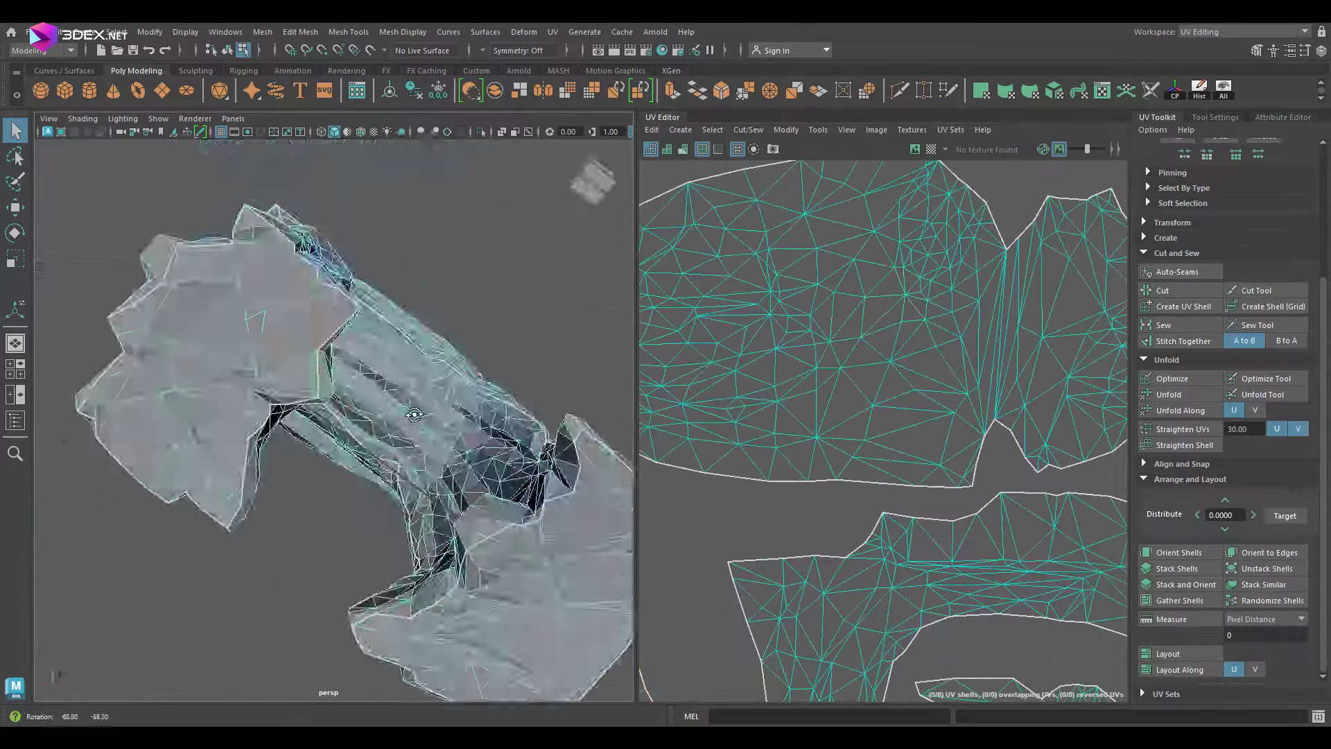
left_click(1169, 393)
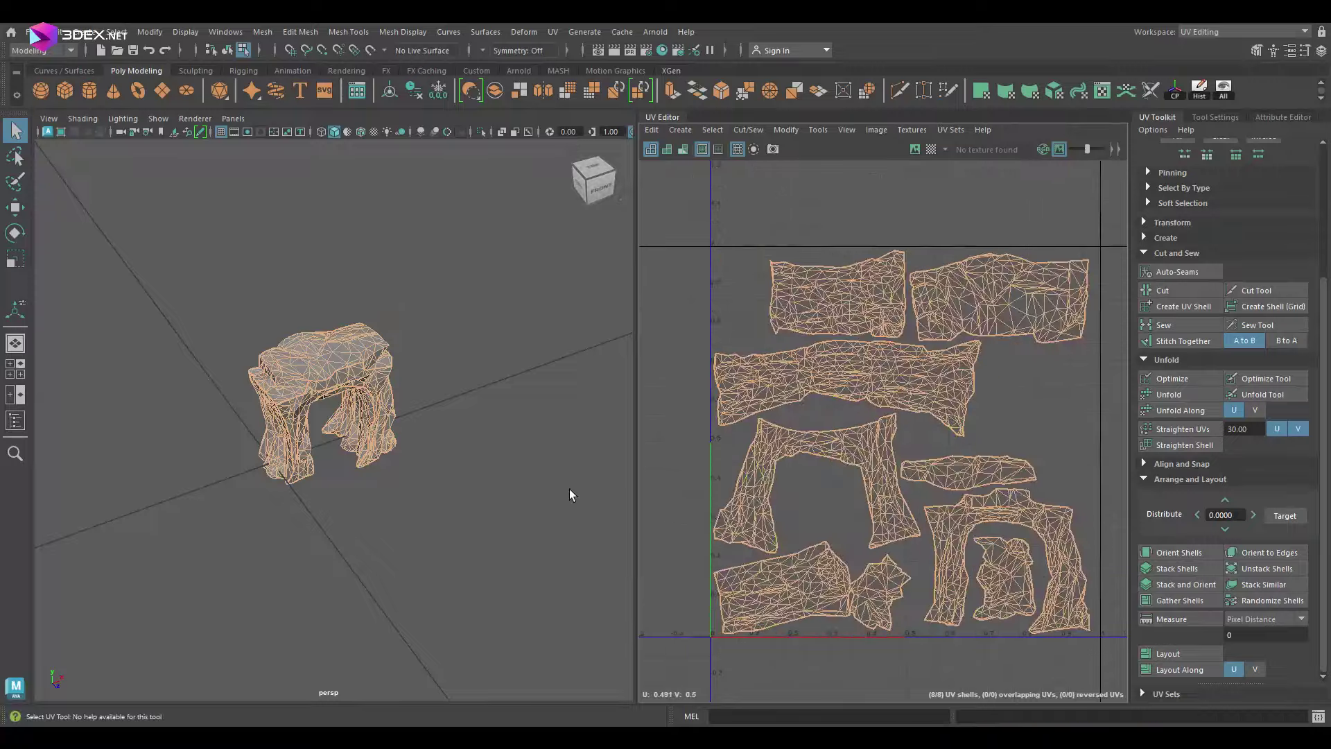
left_click(807, 373)
Select individual shells, then select all shells and re-run the layout
left_click(832, 291)
left_click(999, 298)
left_click(761, 462)
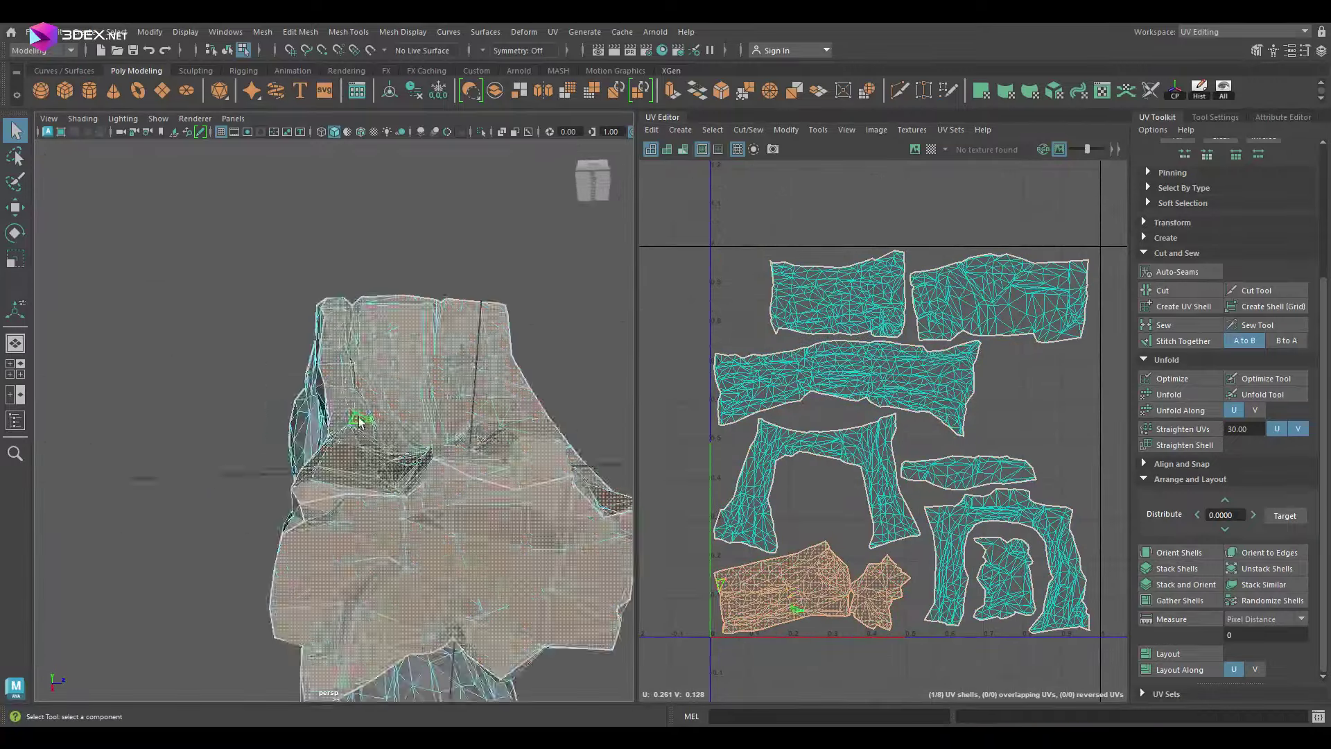
left_click_drag(356, 416, 475, 580, "alt")
left_click_drag(652, 388, 1123, 686)
left_click(1169, 653)
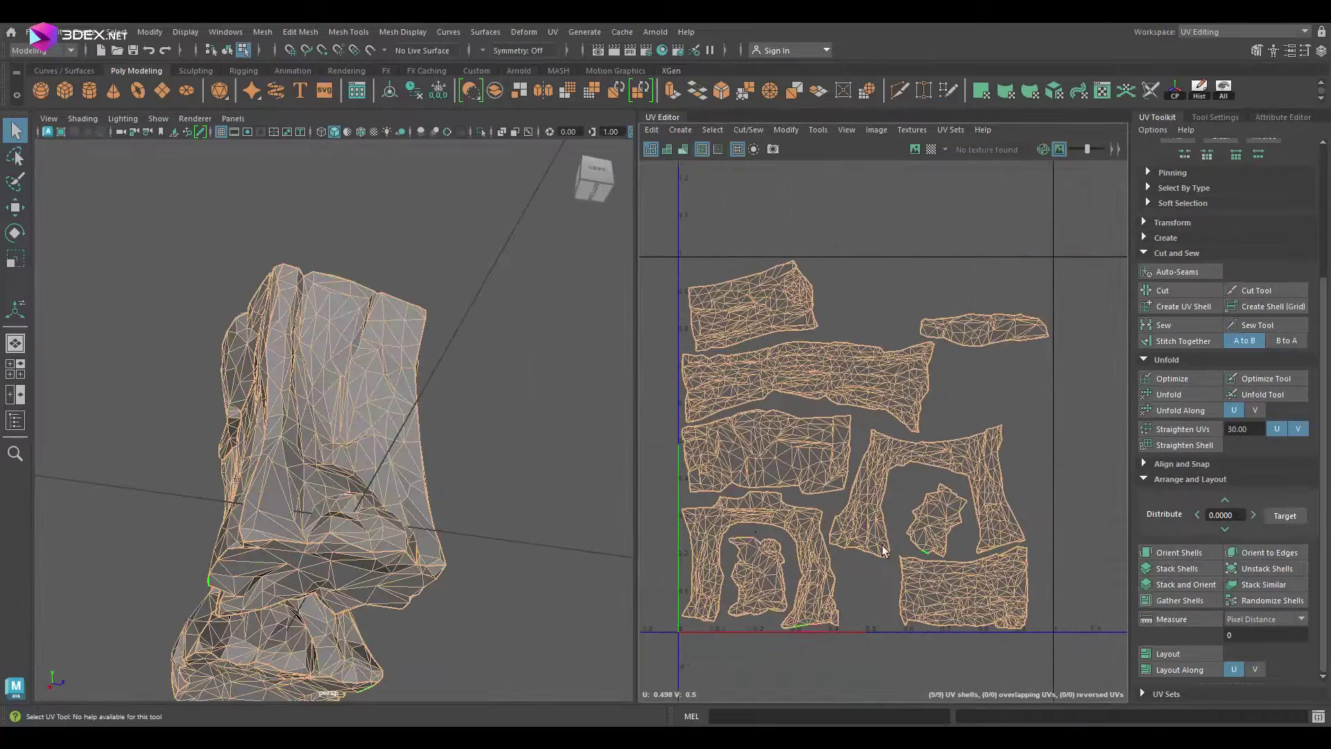
Rotate a shell, undo it, select the inner shell and reselect the rock mesh
key("e")
left_click(899, 365)
key("ctrl+z")
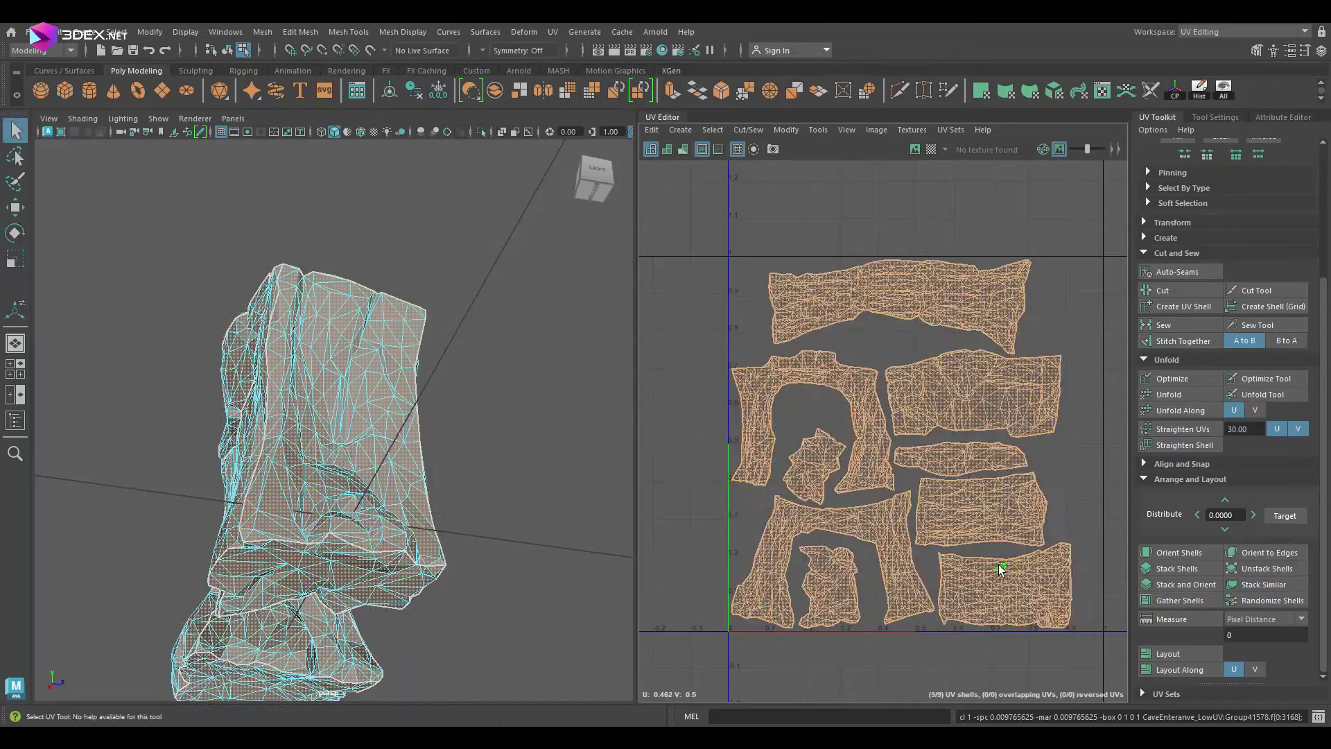
left_click(825, 451)
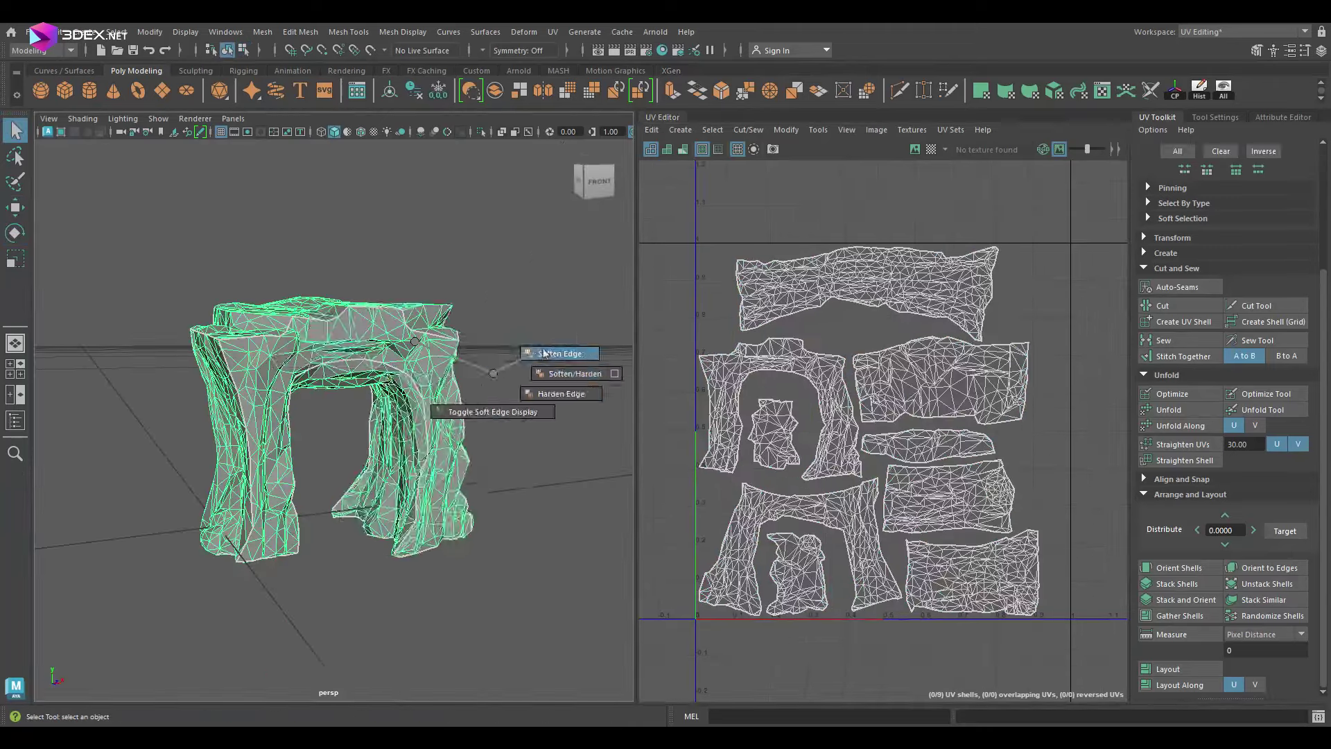
left_click(551, 365)
left_click_drag(485, 361, 551, 365, "alt")
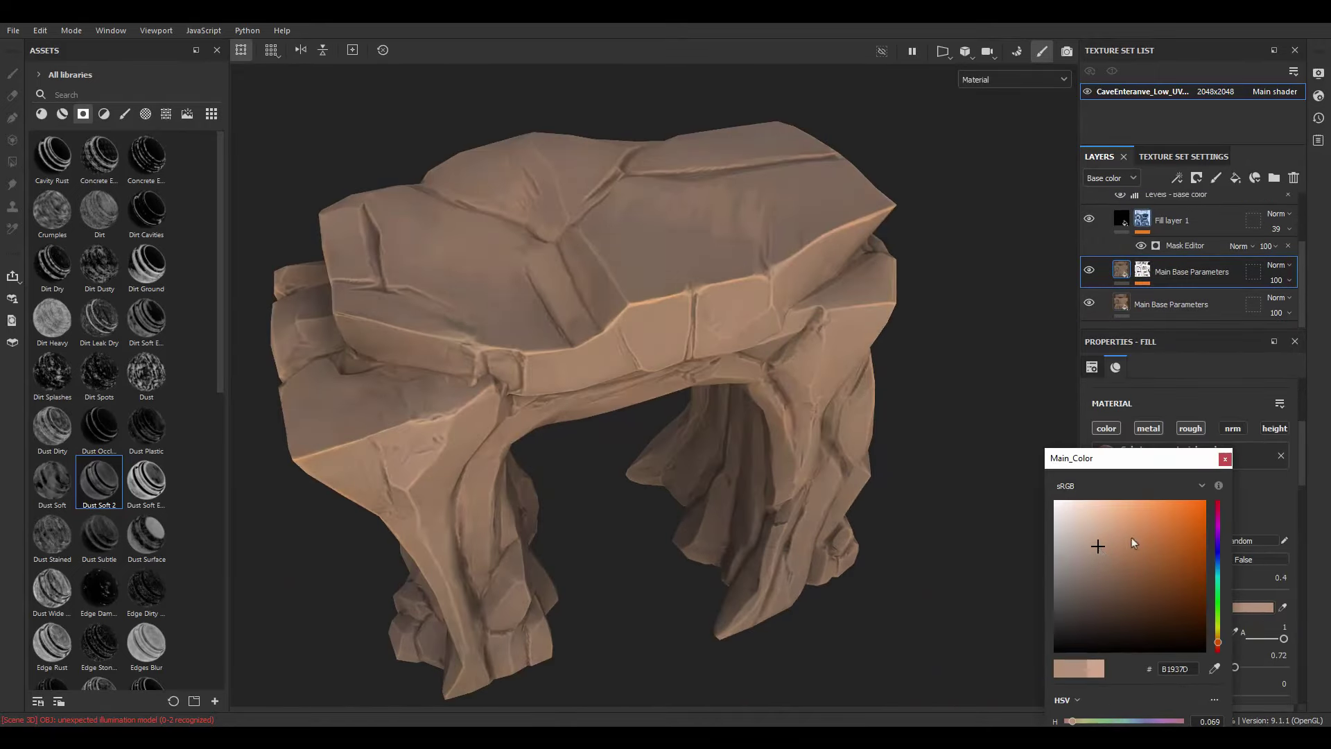
Add a new fill layer on top of the layer stack
left_click(1234, 178)
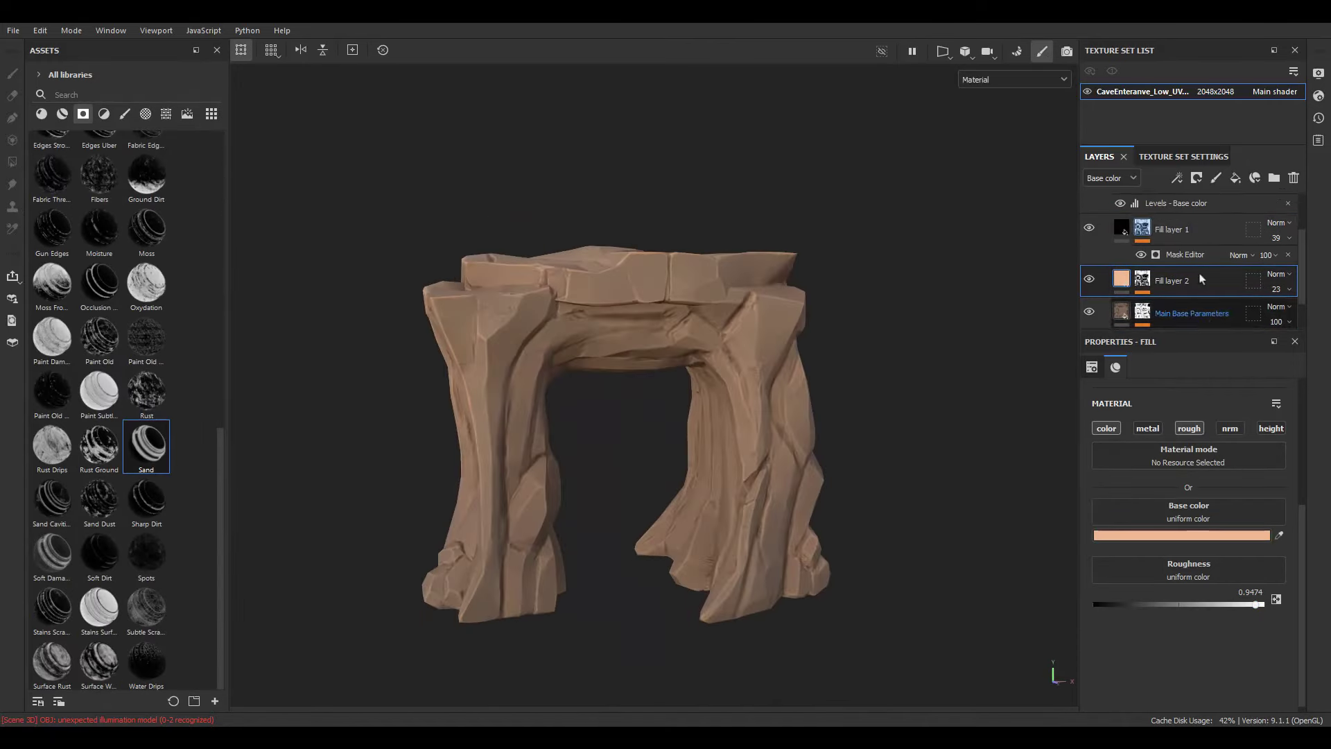
Black-mask the new fill, set peach strength 8, rename Fill layer 2 'Light', Fill layer 3 opacity 27
left_click(1214, 535)
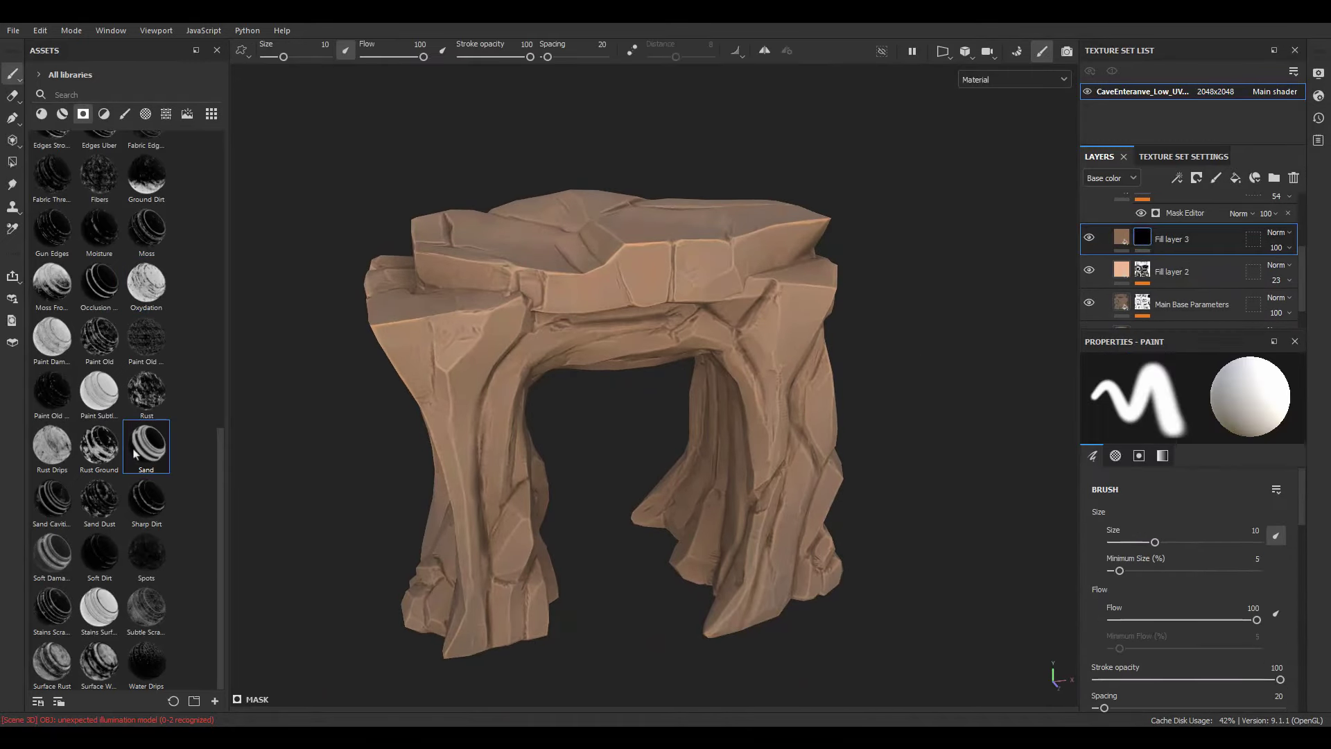
left_click_drag(1291, 261, 1249, 276)
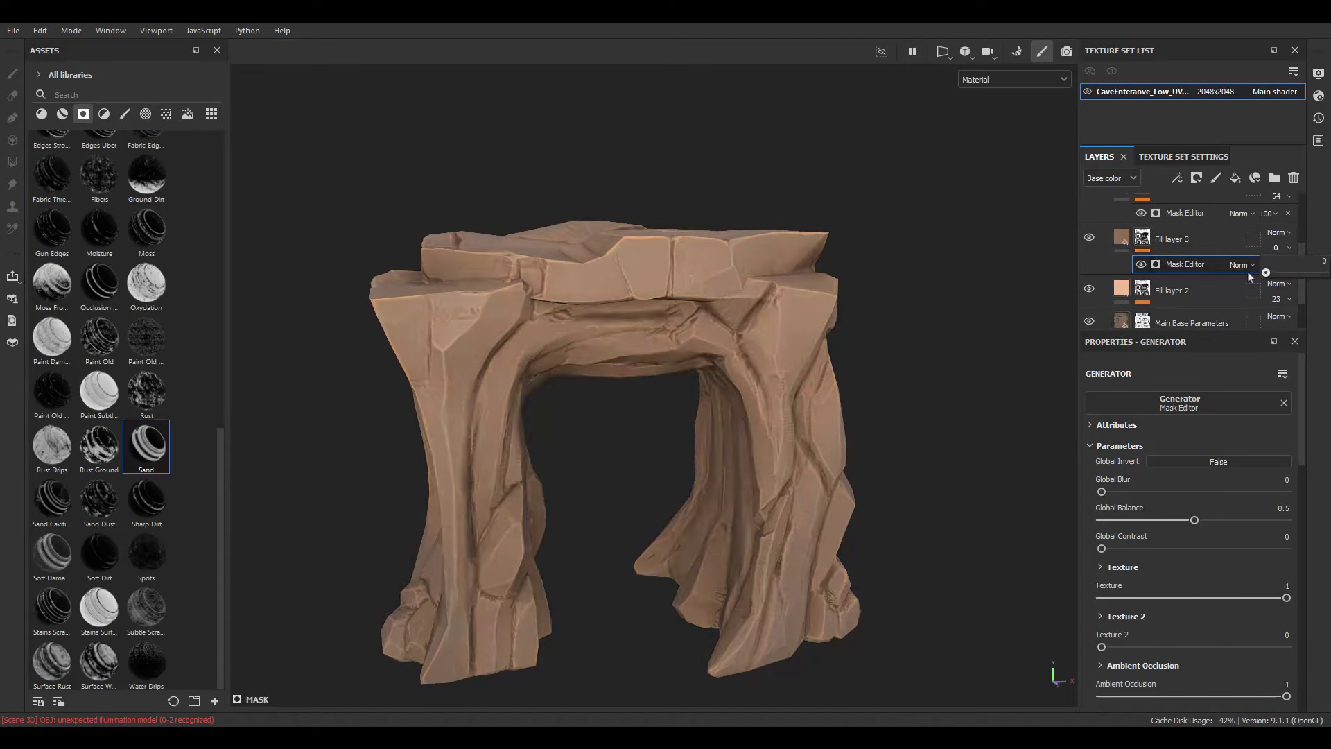
left_click_drag(1240, 359, 847, 273, "alt")
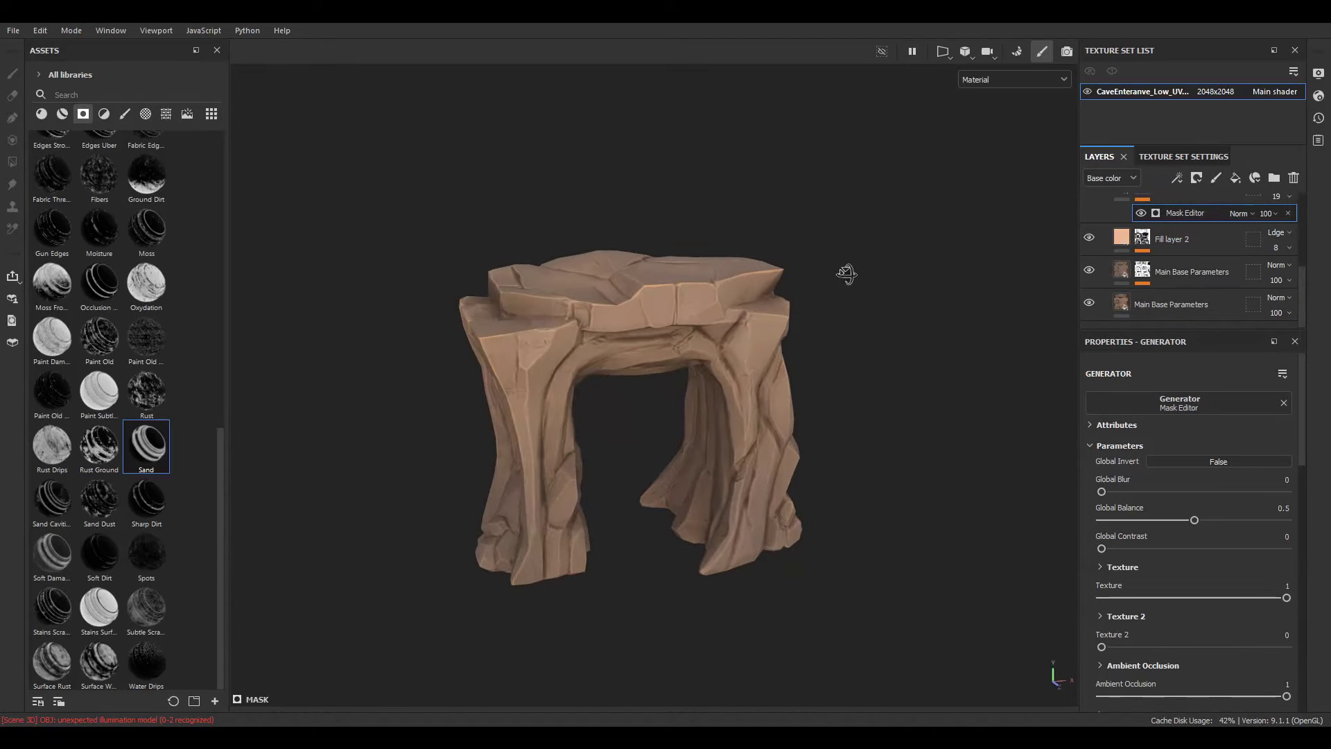
double_click(1177, 239)
left_click(1181, 223)
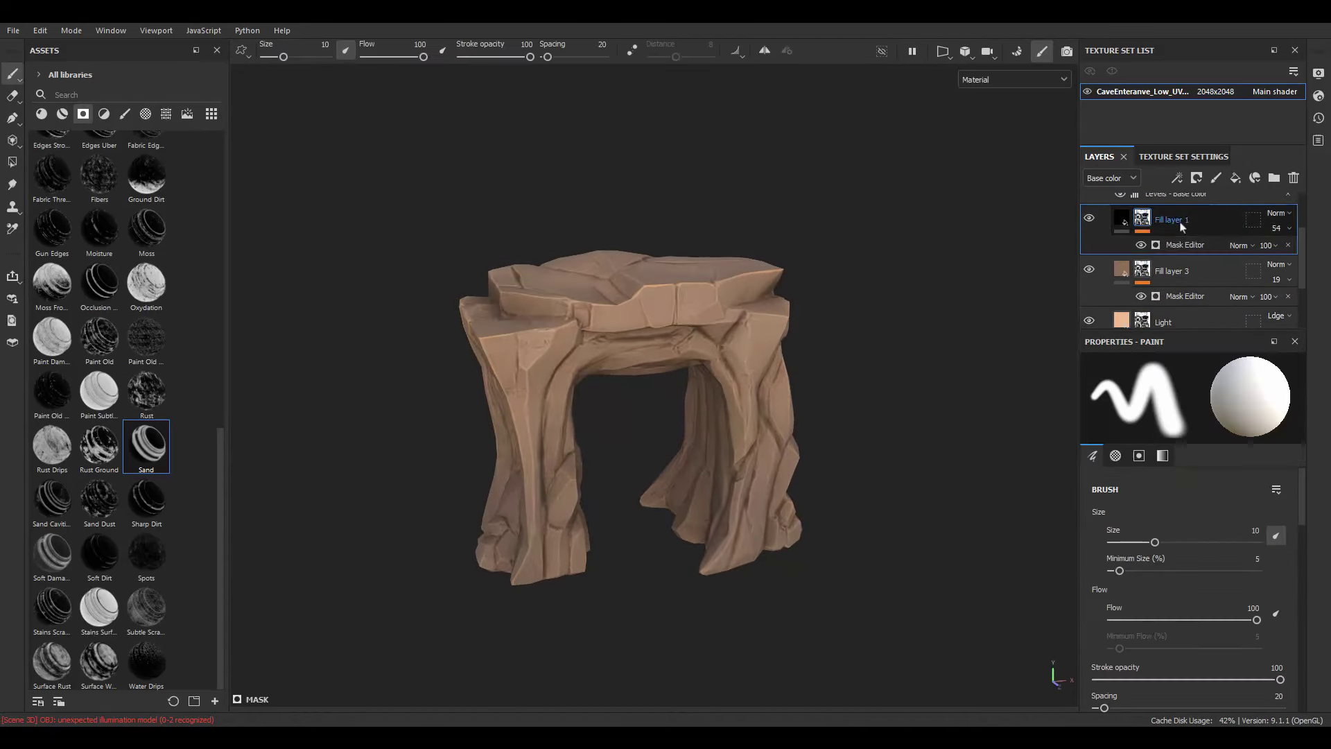
scroll(1178, 263, "down", 3)
left_click(1275, 228)
left_click_drag(1269, 254, 1279, 253)
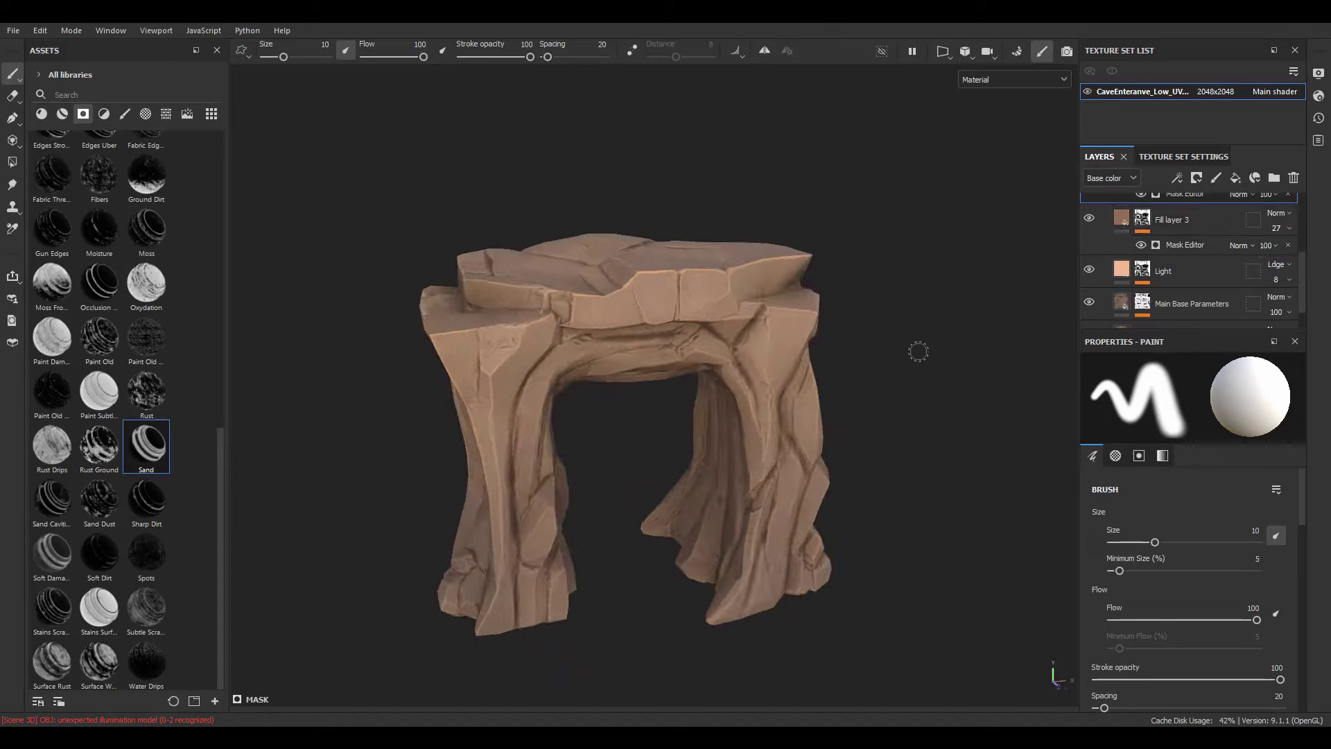
Add Fill layer 4 with a black mask using Dust Soft 2, and edit its base colour
left_click(1235, 178)
right_click(1111, 216)
left_click(1165, 257)
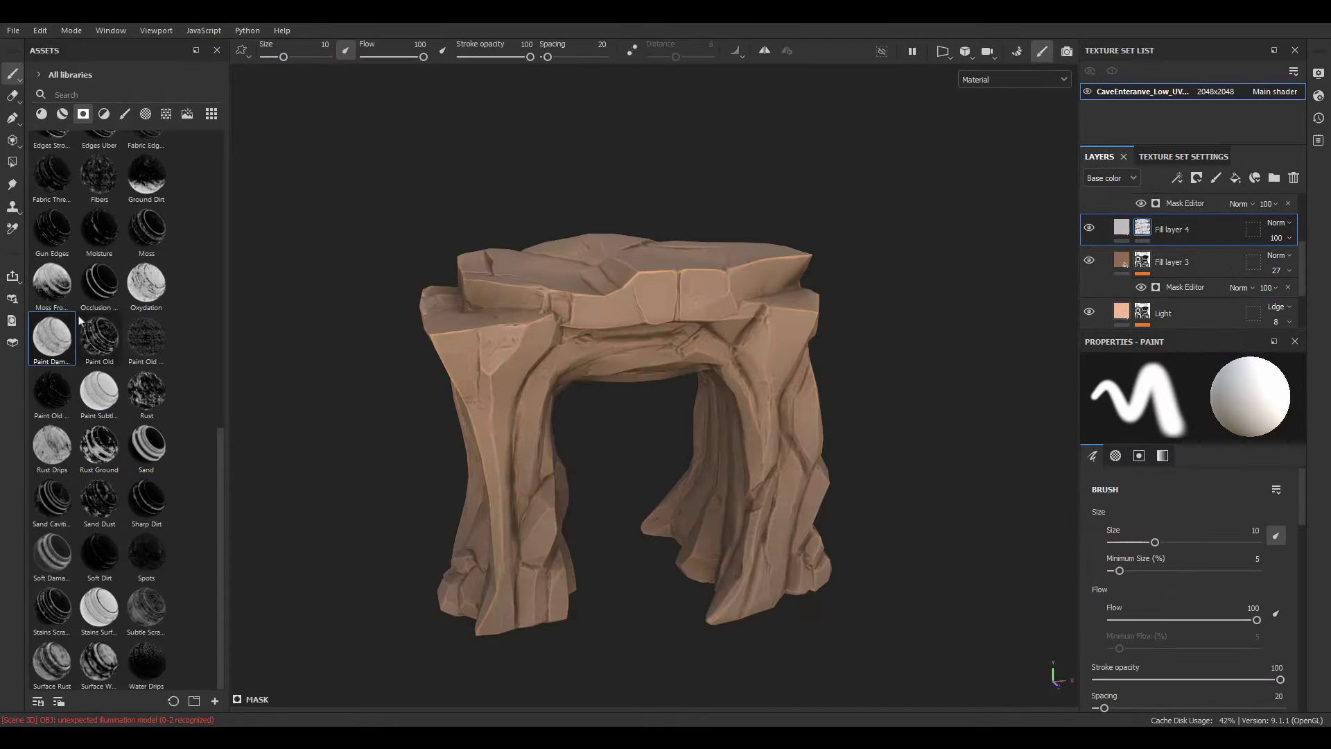
scroll(80, 319, "up", 10)
left_click_drag(99, 482, 1172, 229)
left_click(1121, 228)
left_click(1234, 535)
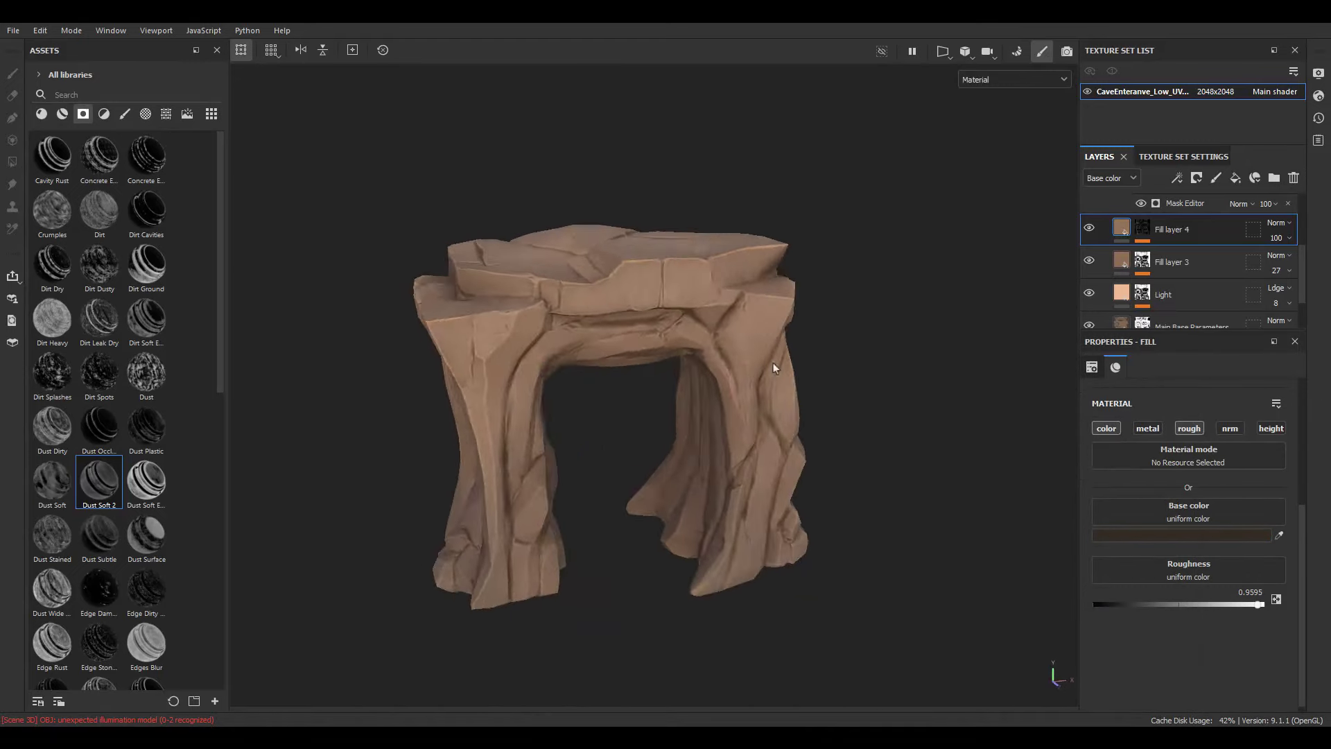
left_click_drag(775, 367, 632, 394, "alt")
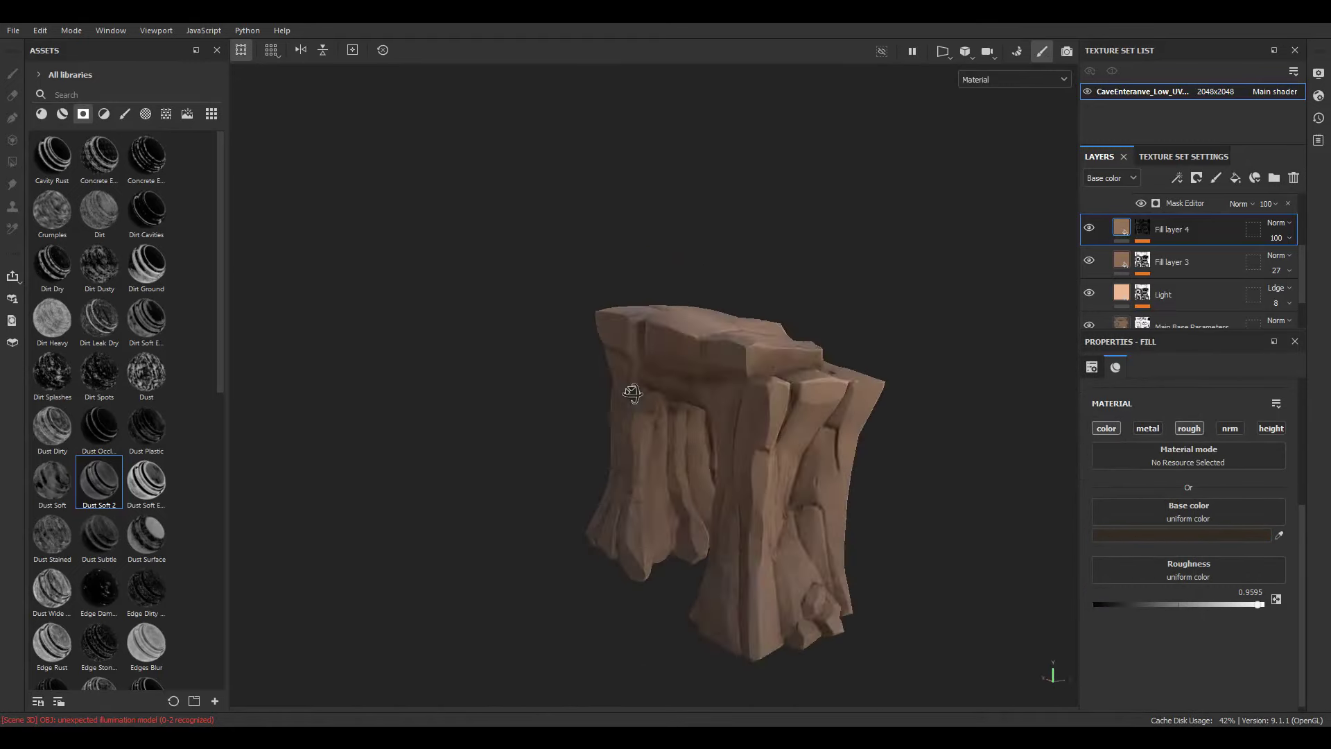